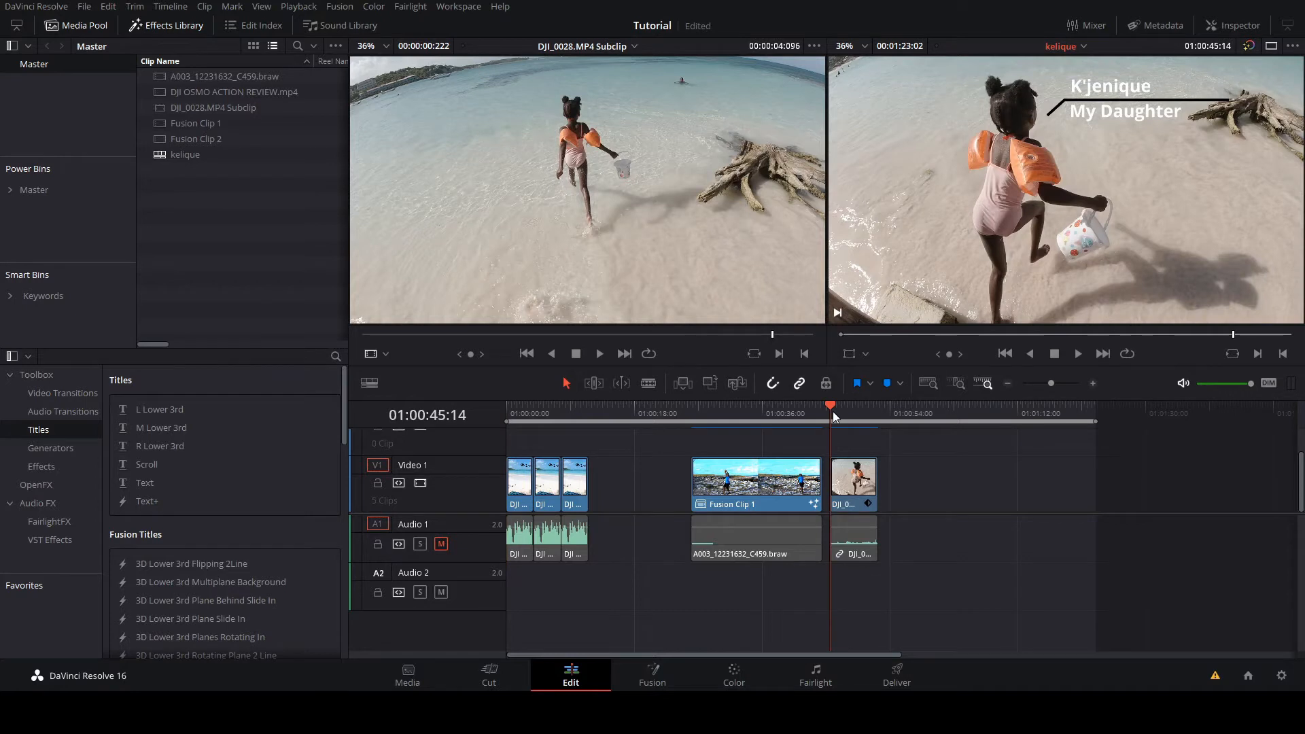
Step: Play and scrub the existing titled clips on the timeline to review the finished call-out examples
key(space)
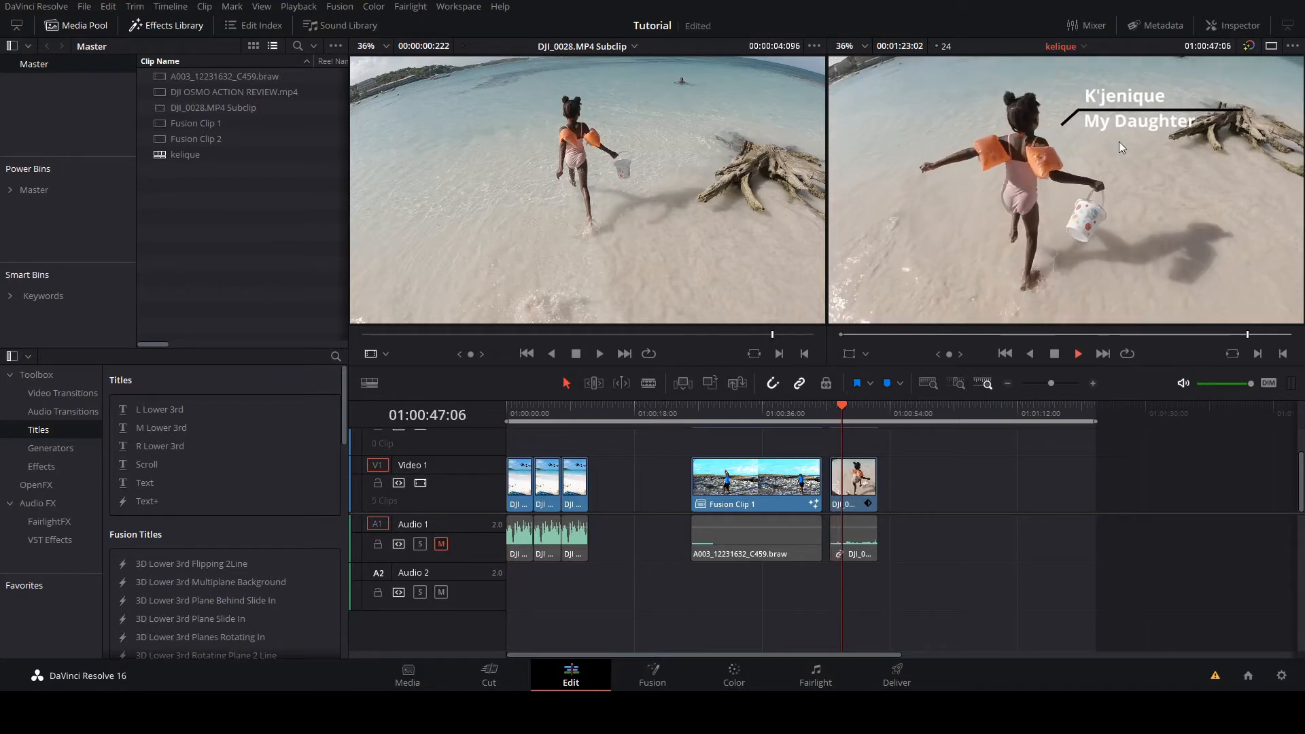
click(708, 414)
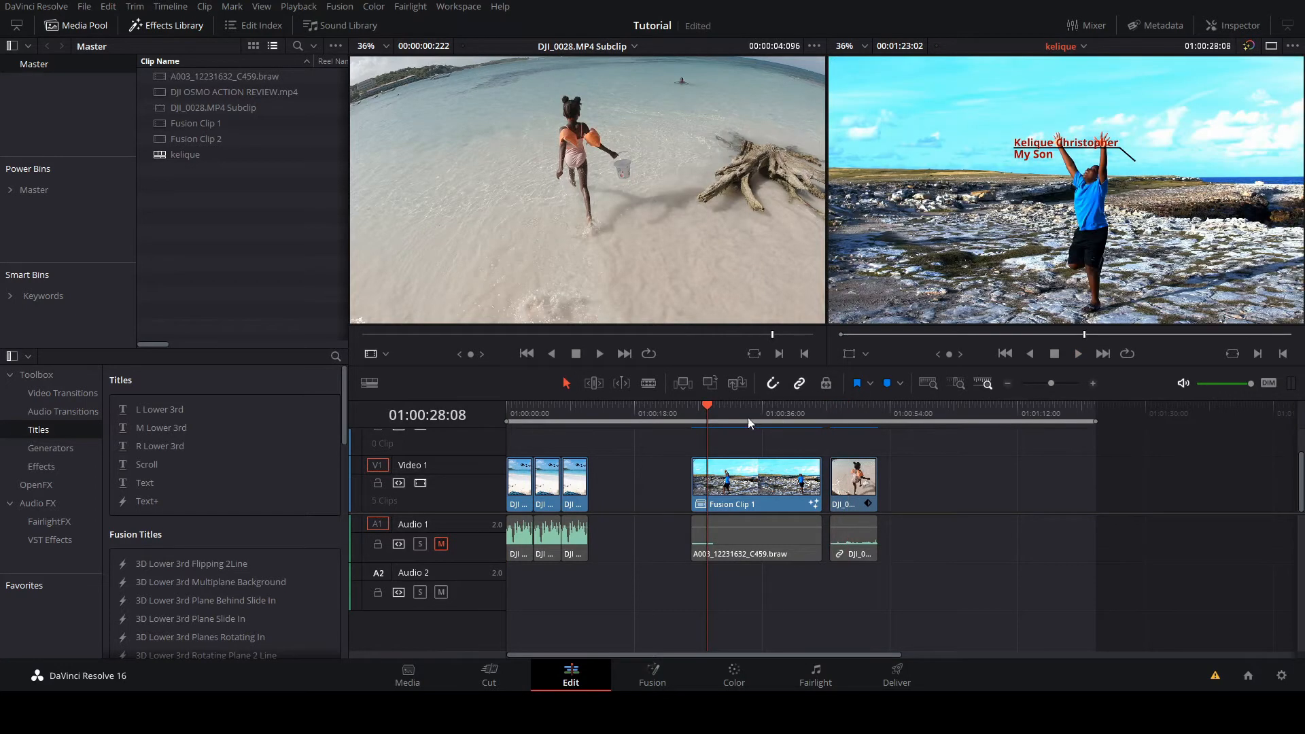
drag(533, 412, 480, 410)
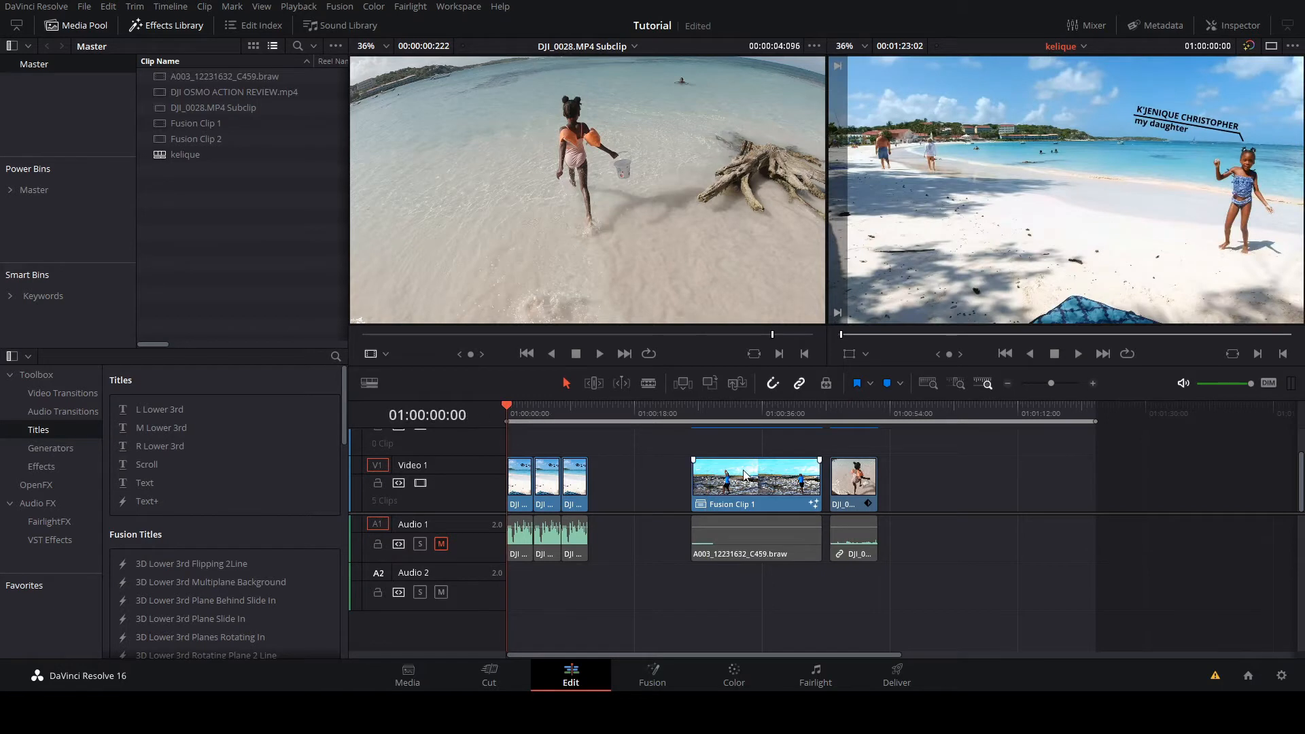
Step: Delete Fusion Clip 1 from Video 1 together with its A003_12231632_C459.braw audio on Audio 1
key(Delete)
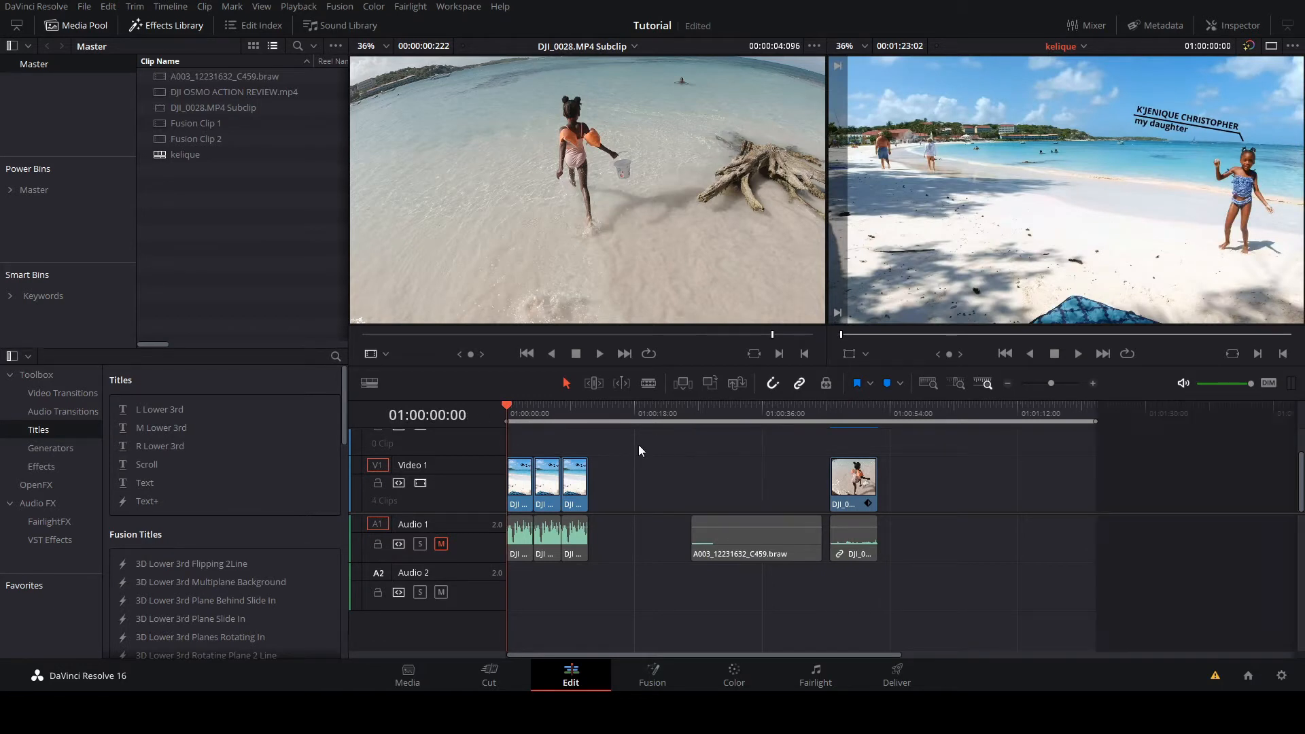
click(759, 557)
key(Delete)
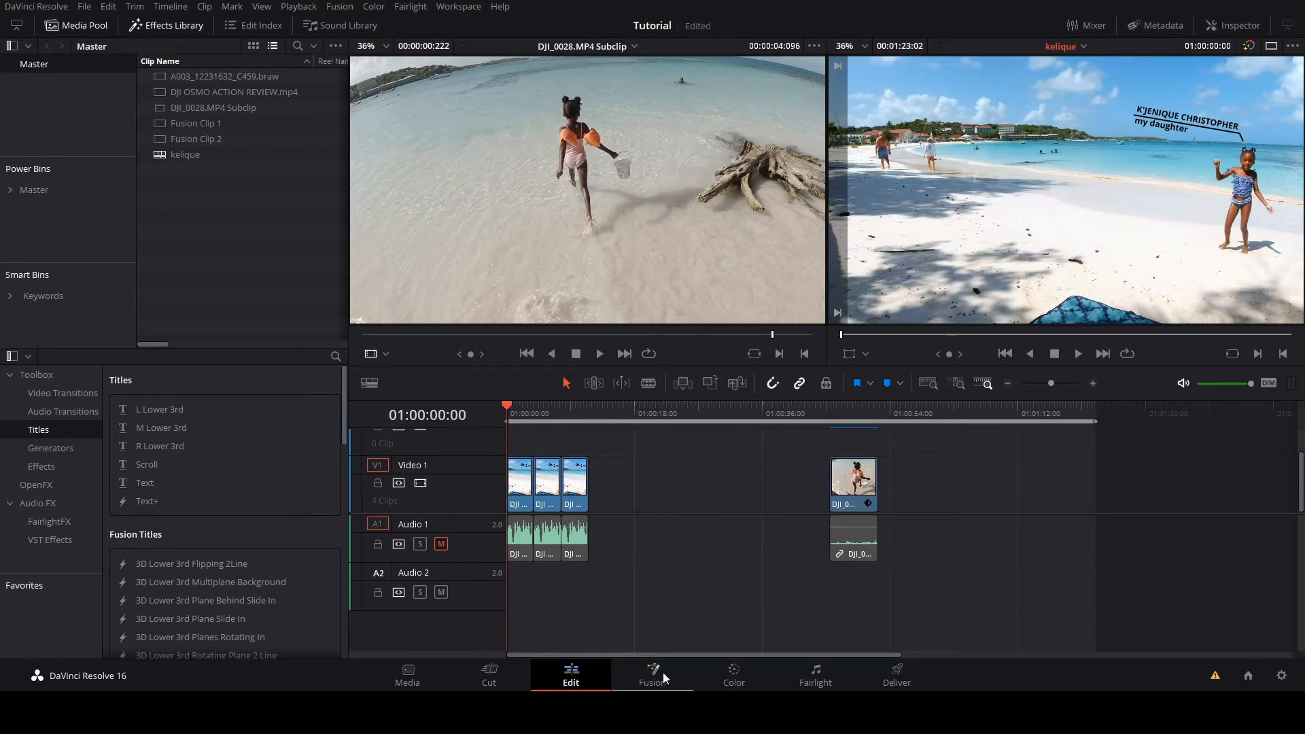
Step: Review DJI_0028.MP4 Subclip in the source viewer and place its video only on Video 1 at about 01:00:15:20
click(535, 417)
drag(501, 335, 311, 338)
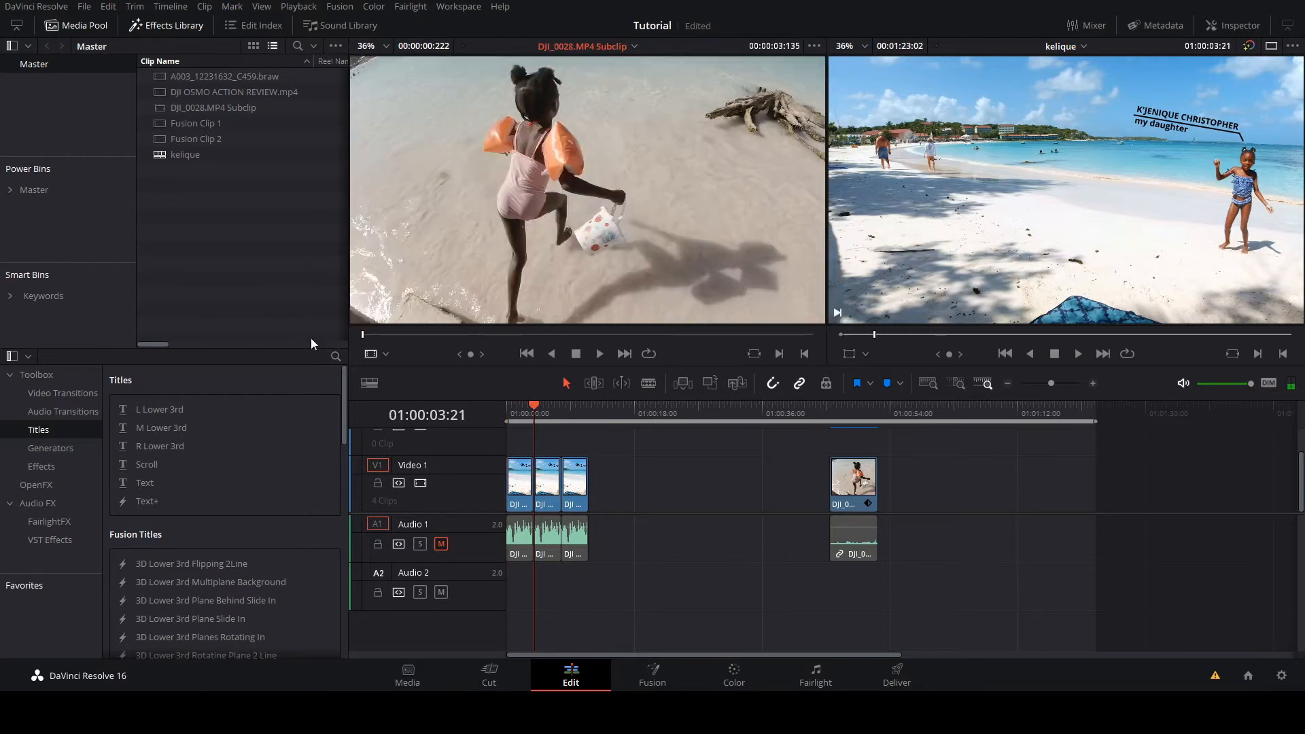
click(598, 354)
click(566, 353)
drag(420, 335, 830, 328)
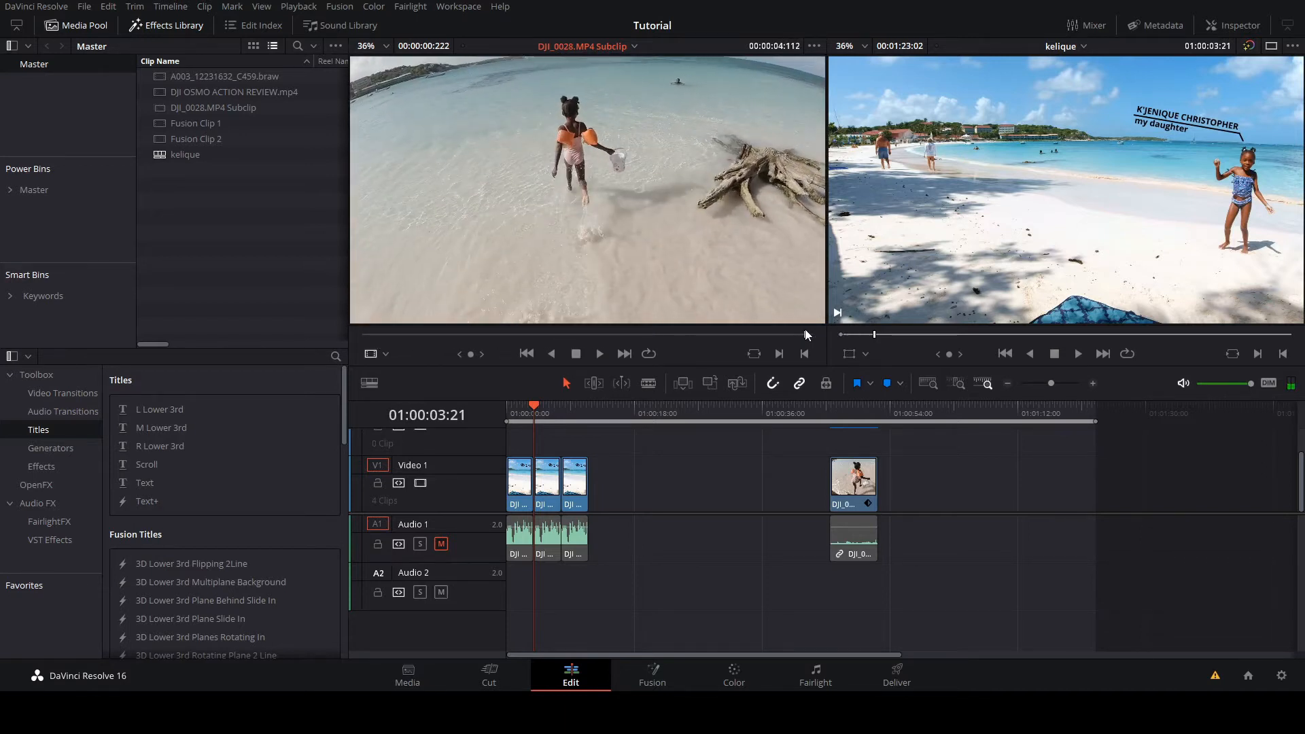
mouse_move(570, 310)
drag(570, 311, 618, 499)
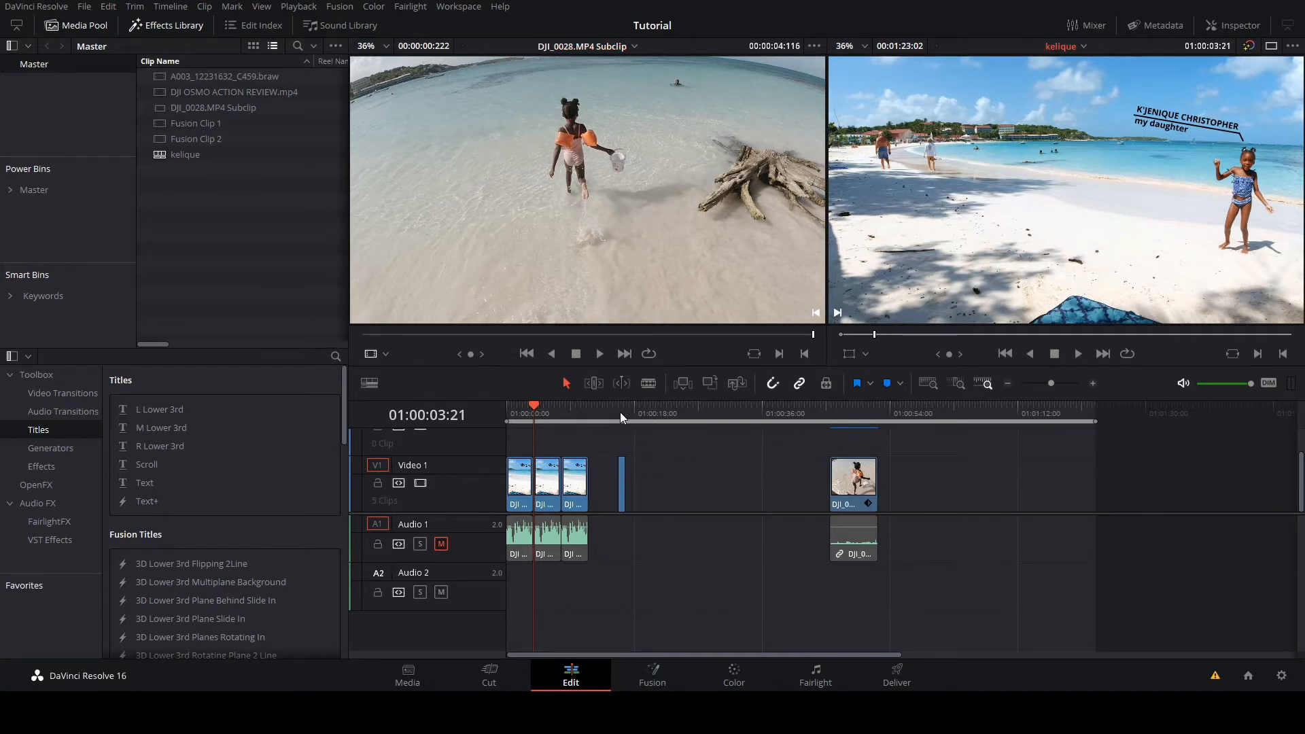
Step: Show the retime controls on the newly placed DJI_0028.MP4 Subclip and stretch it to 15% speed
click(619, 412)
drag(1052, 383, 1062, 384)
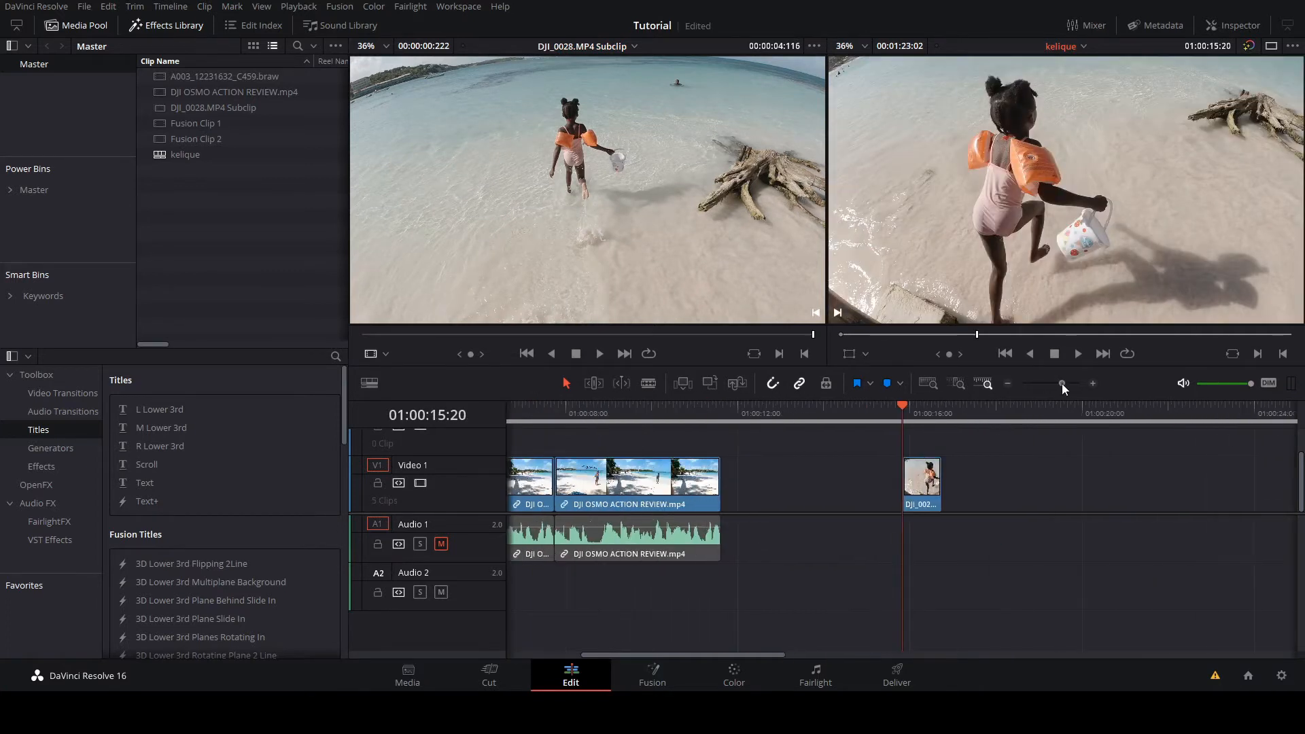
click(925, 413)
click(917, 487)
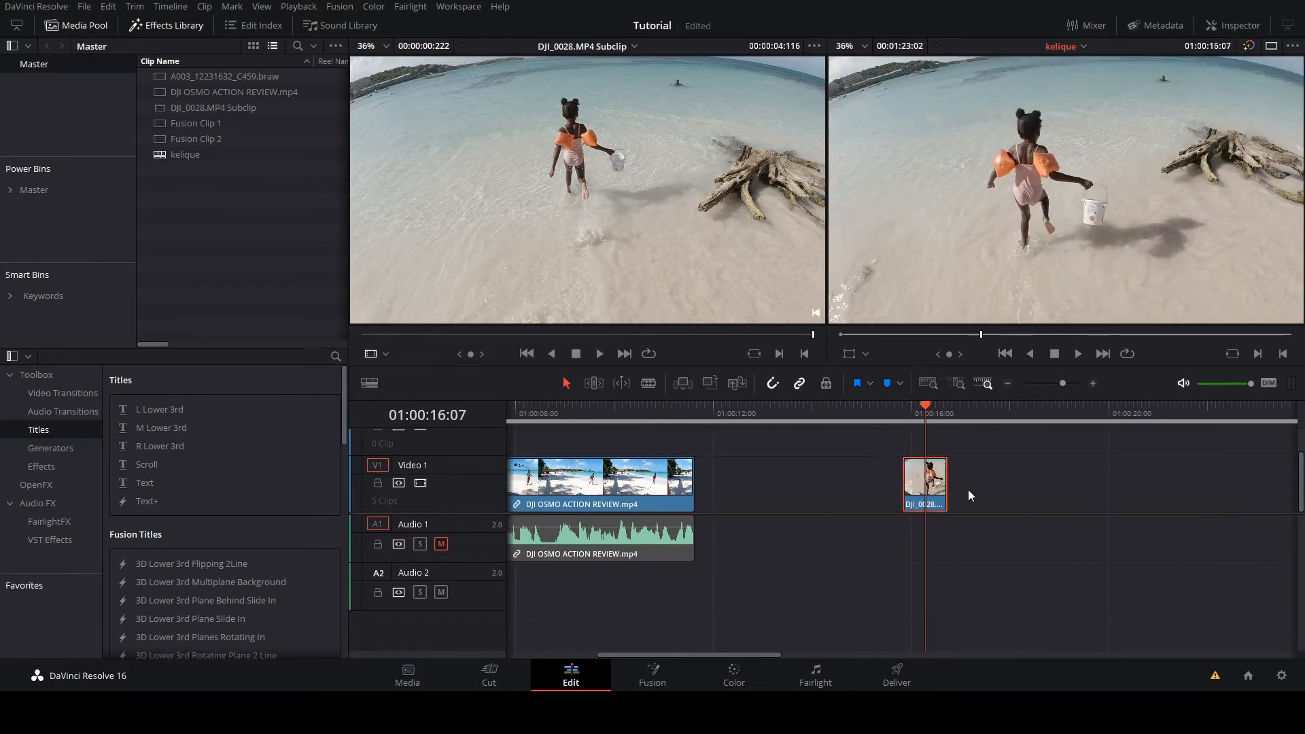
key(ctrl+r)
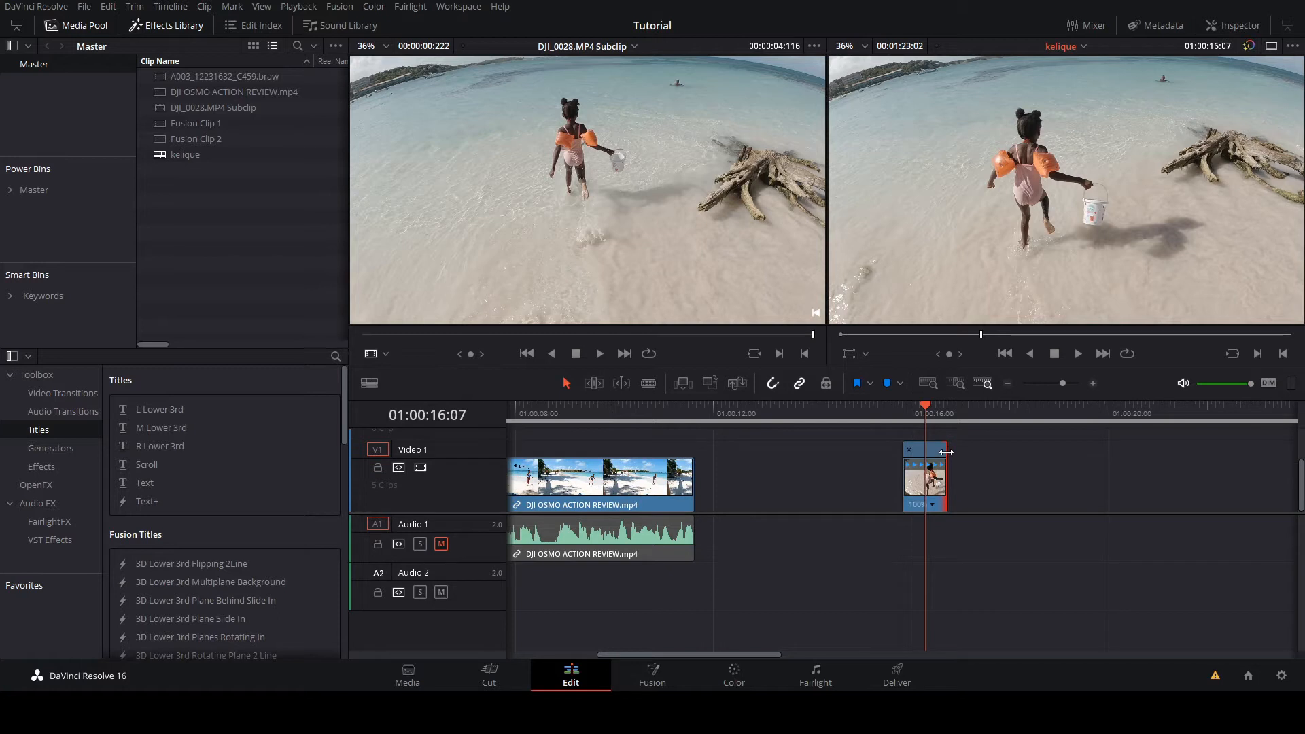
drag(761, 654, 785, 652)
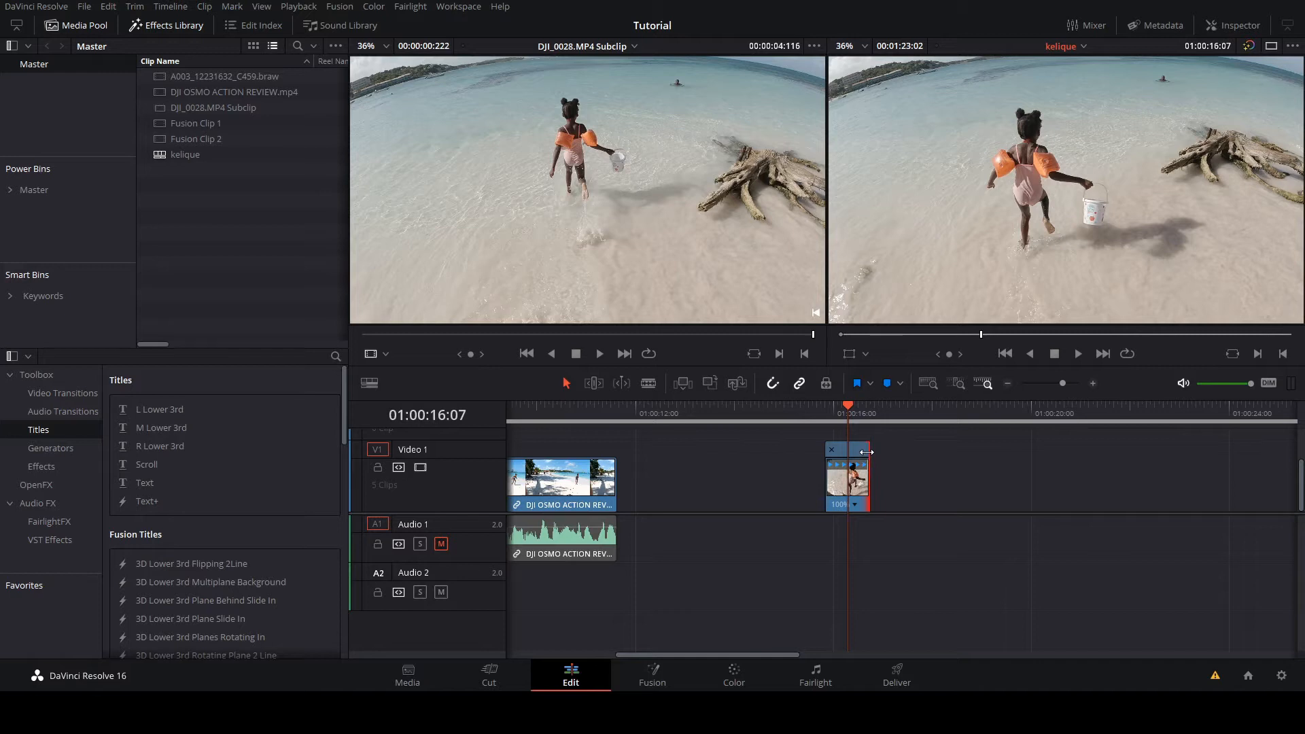
drag(867, 452, 1133, 461)
Step: Play the slowed subclip several times from its start to examine the smoothness of the motion
click(826, 414)
key(space)
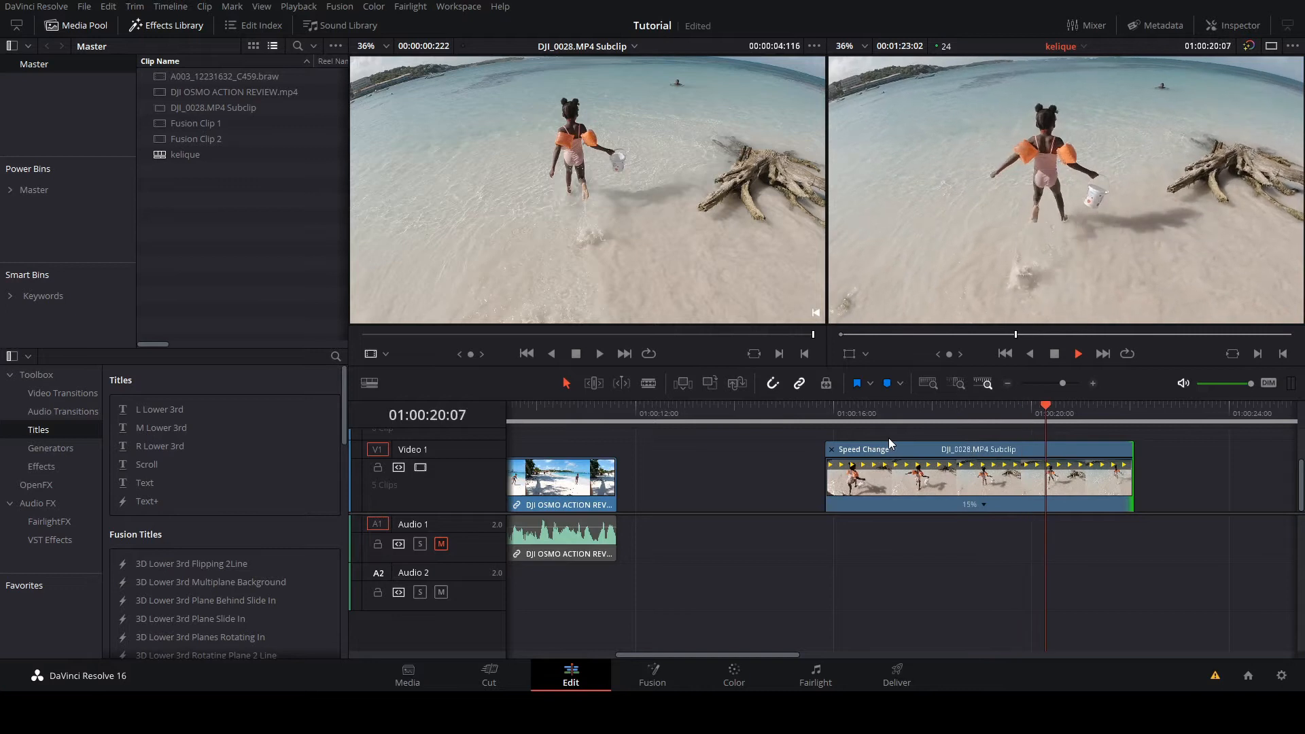
key(space)
click(830, 408)
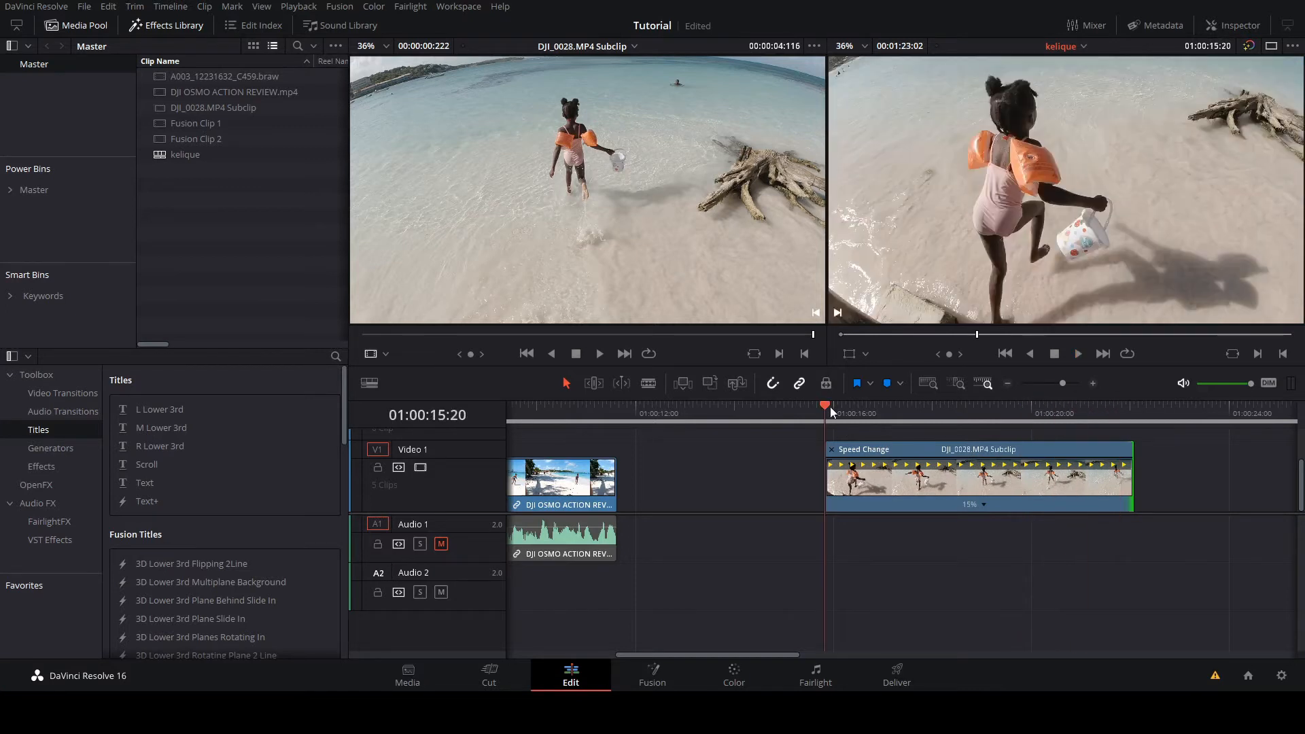
key(space)
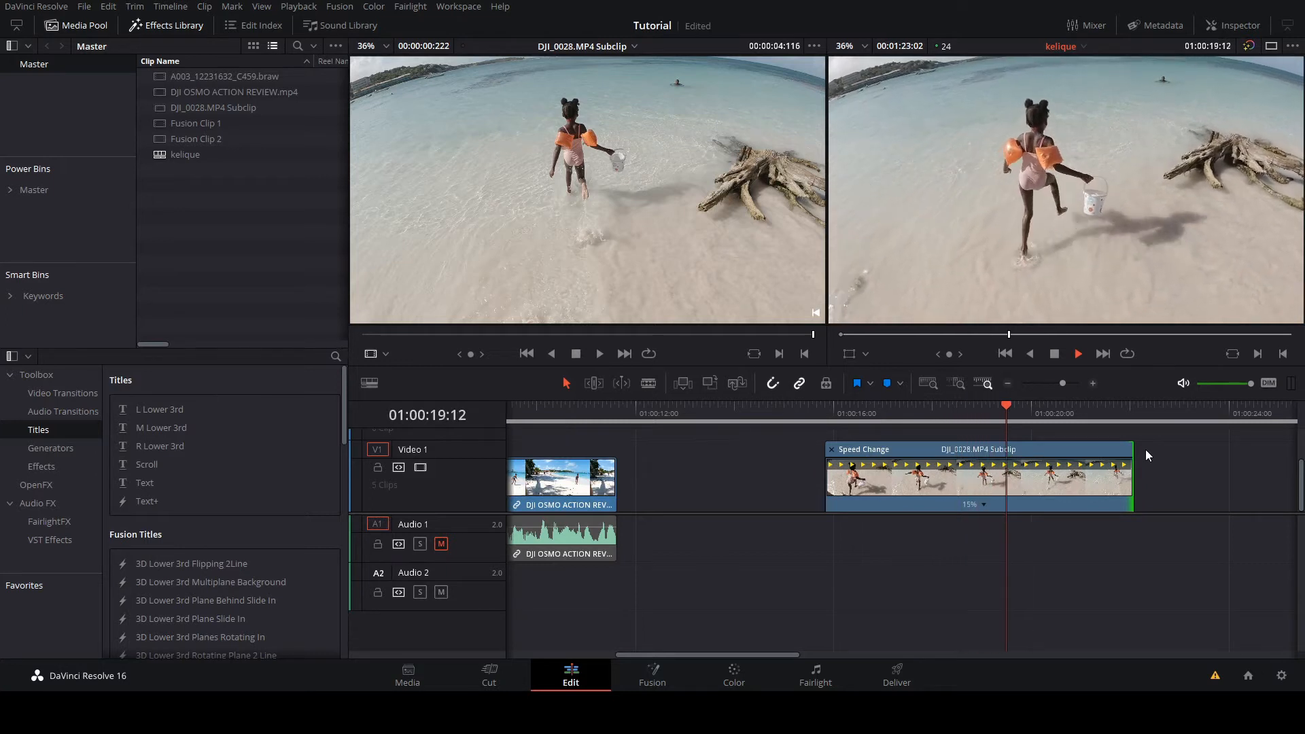
key(space)
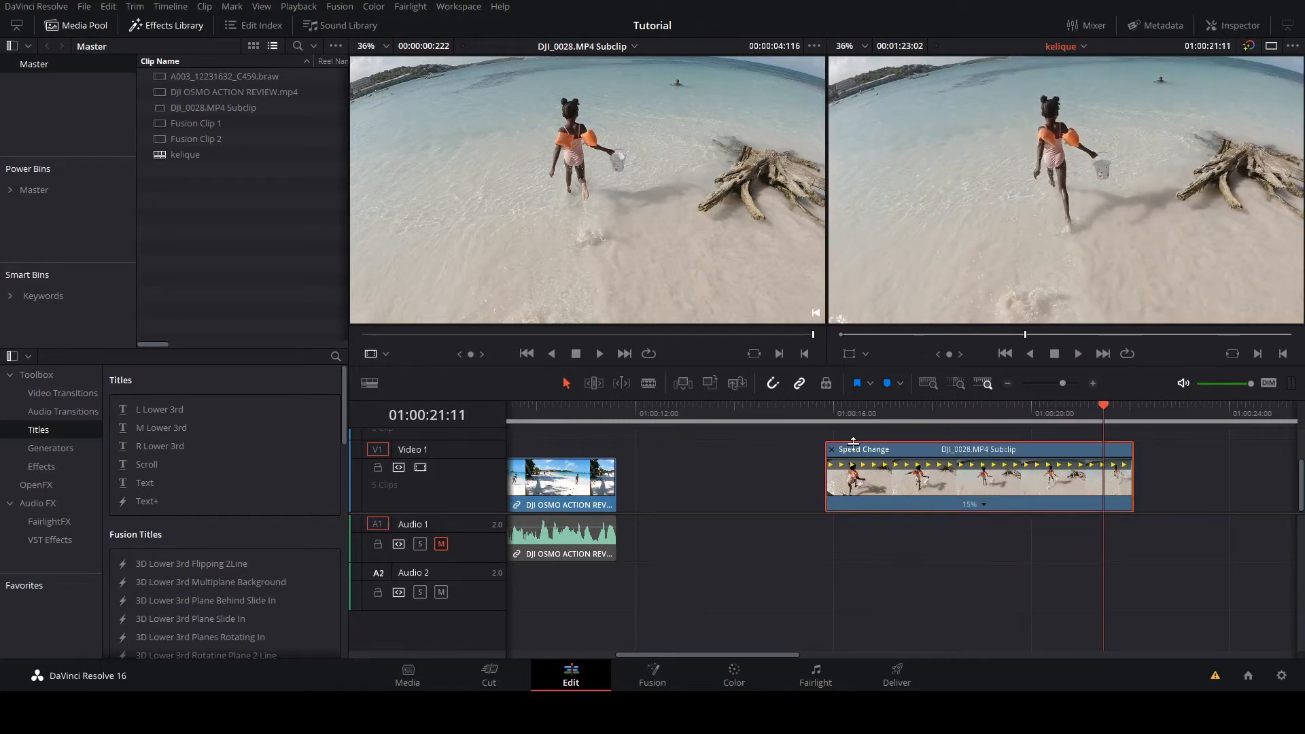
click(830, 410)
key(space)
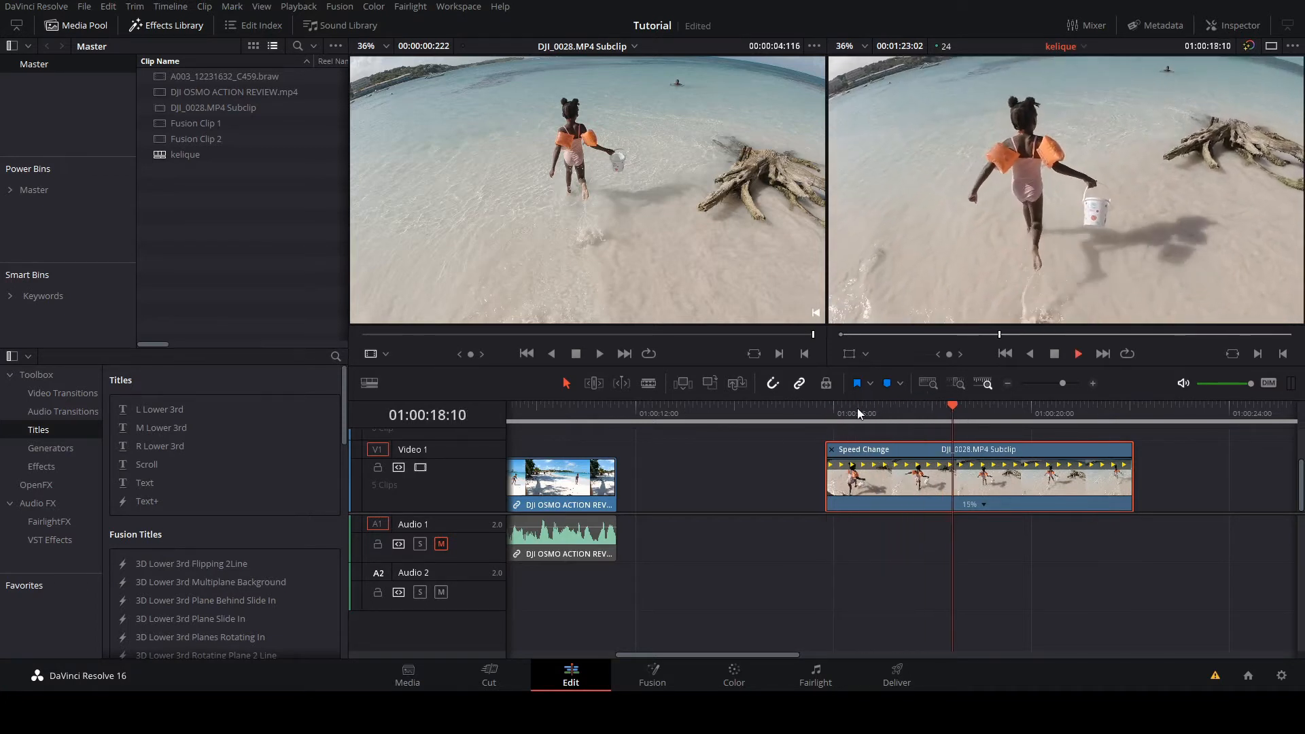
key(space)
Step: Stretch the retimed subclip further to 10% speed and play it back
click(826, 414)
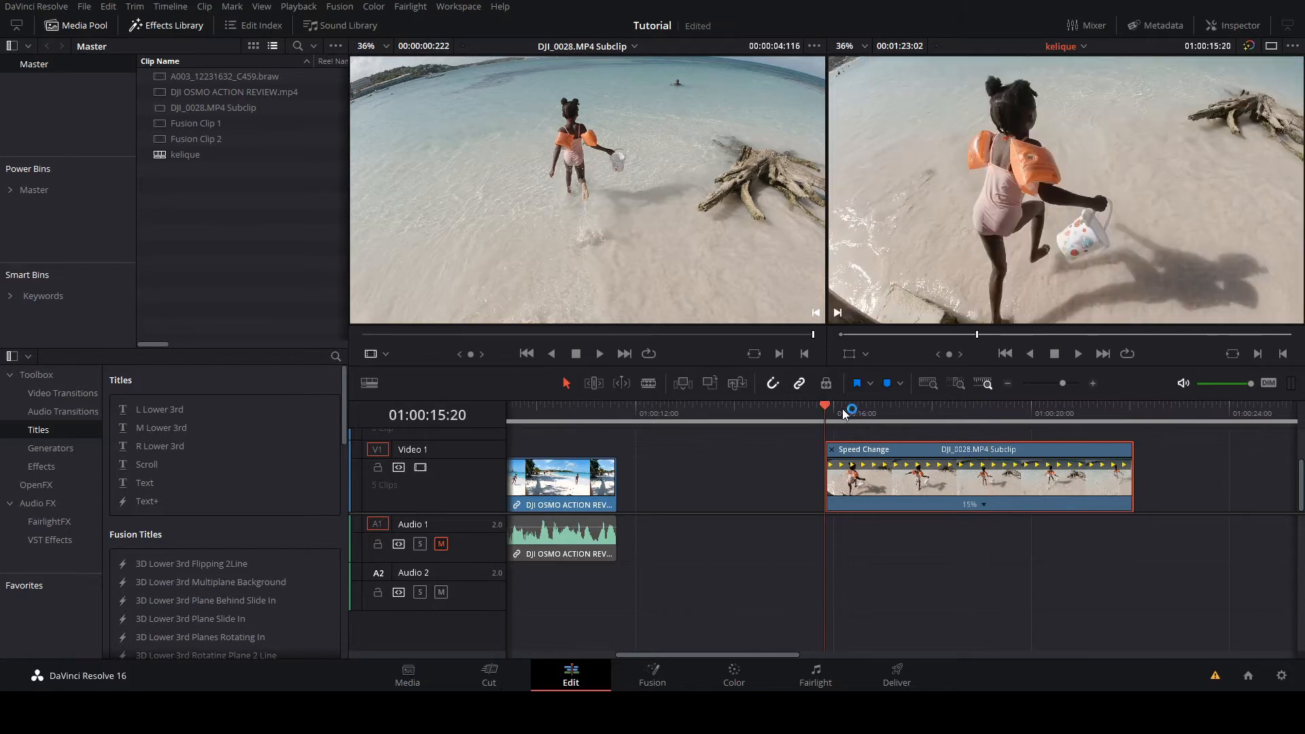
drag(1131, 452, 1260, 454)
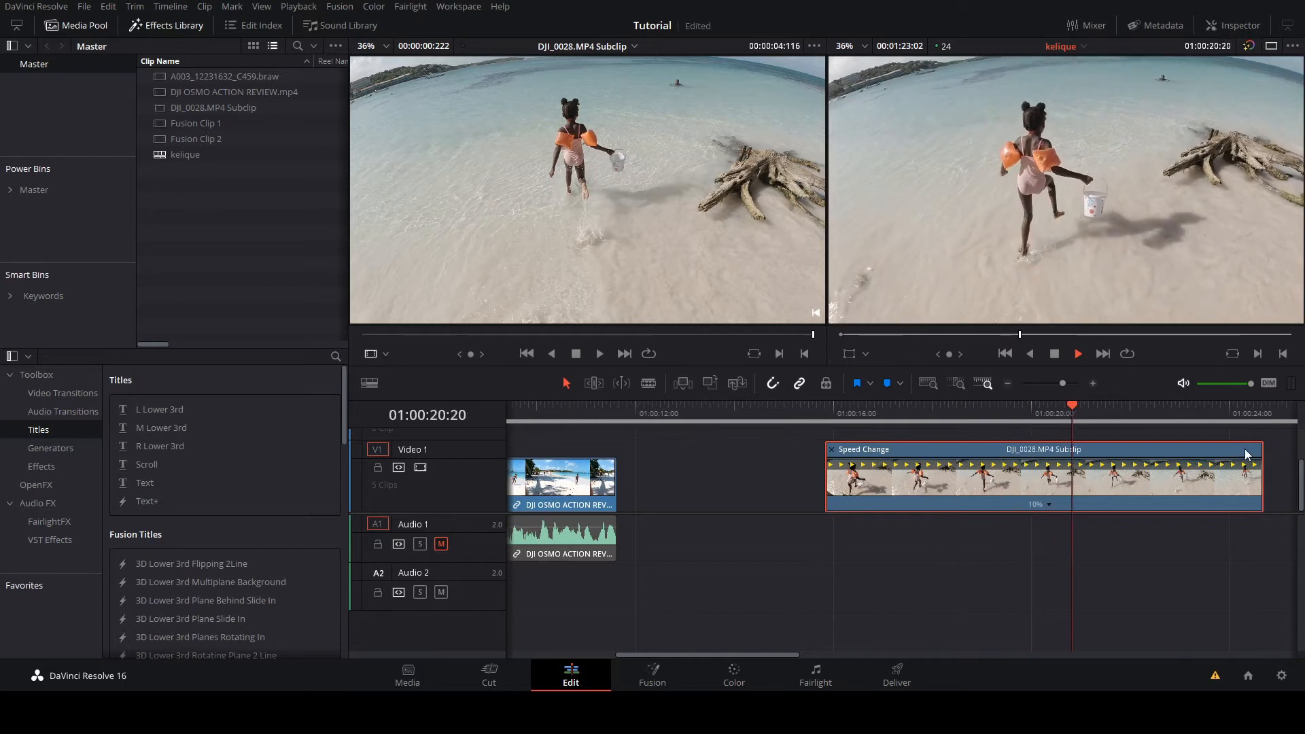
key(space)
Step: Set the subclip's Retime Process to Optical Flow and play the clip from its start
click(1235, 26)
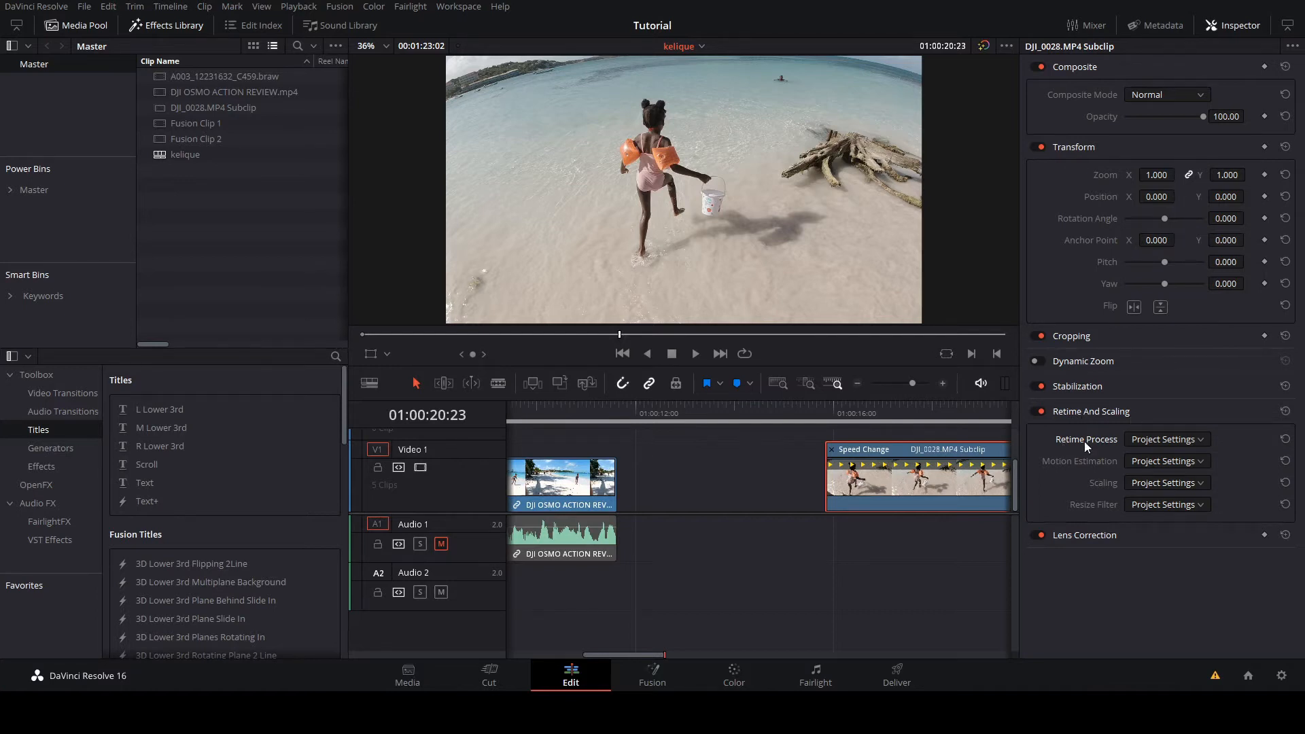
click(1163, 504)
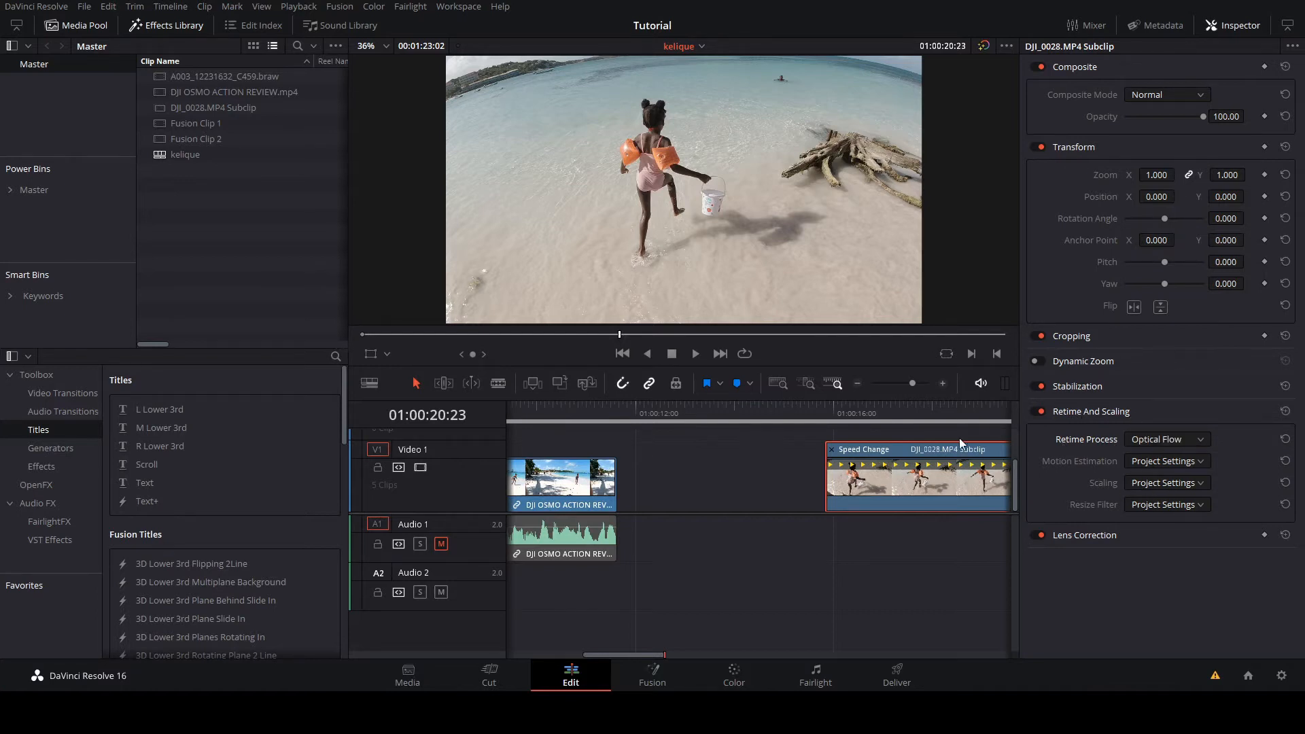
click(826, 416)
click(1242, 29)
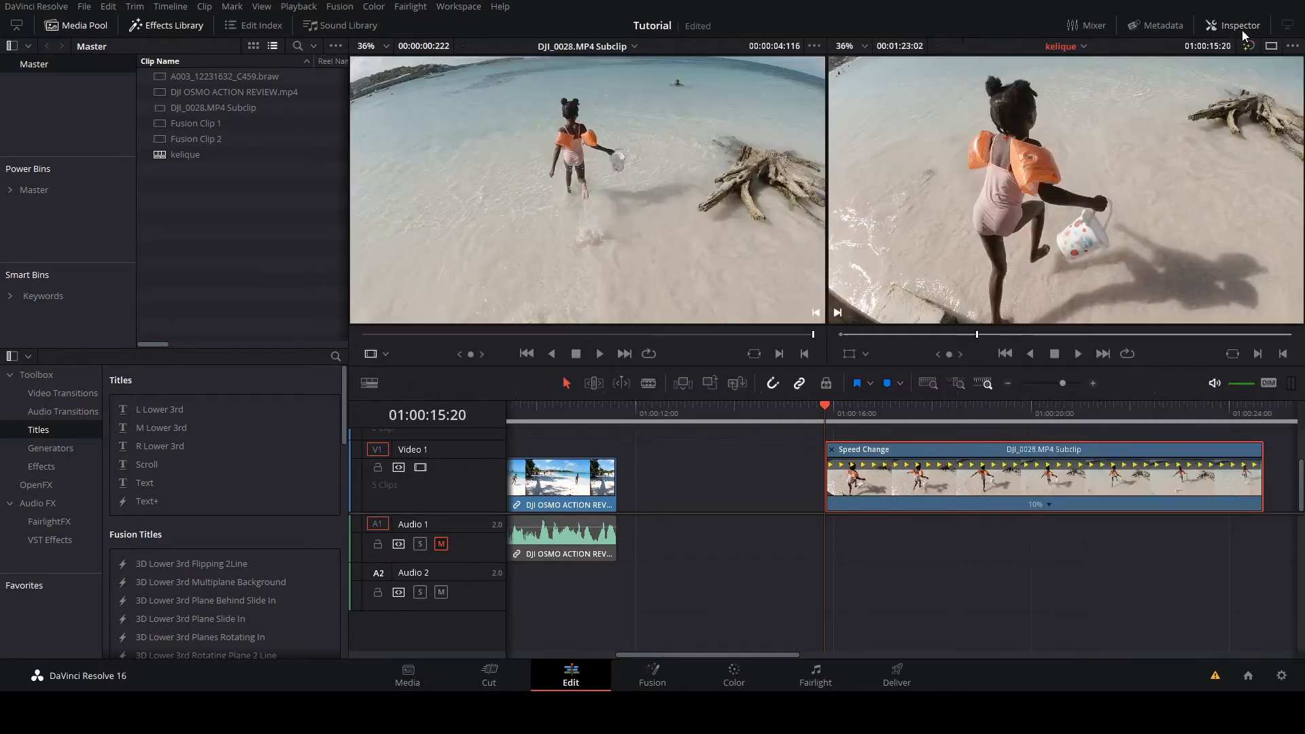
key(space)
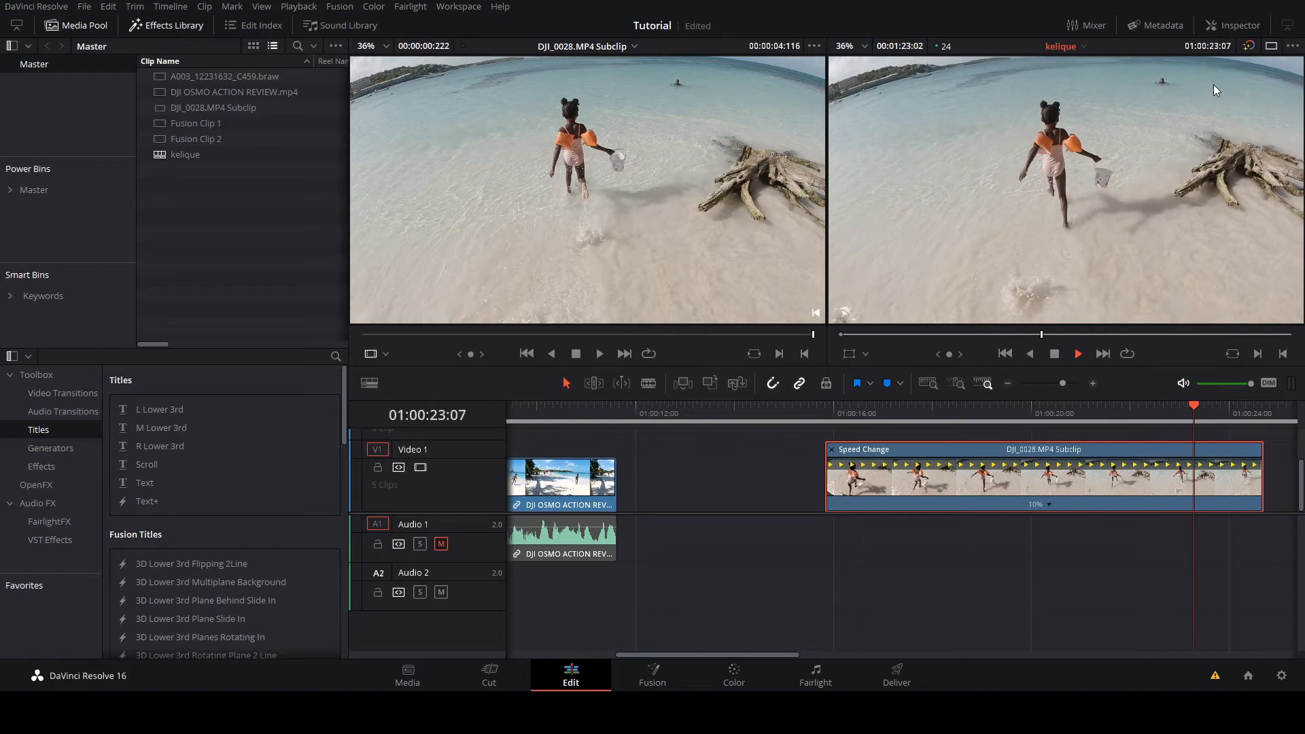
key(space)
Step: Convert the slowed subclip into a new Fusion clip and open it on the Fusion page at 01:00:19:21
key(Up)
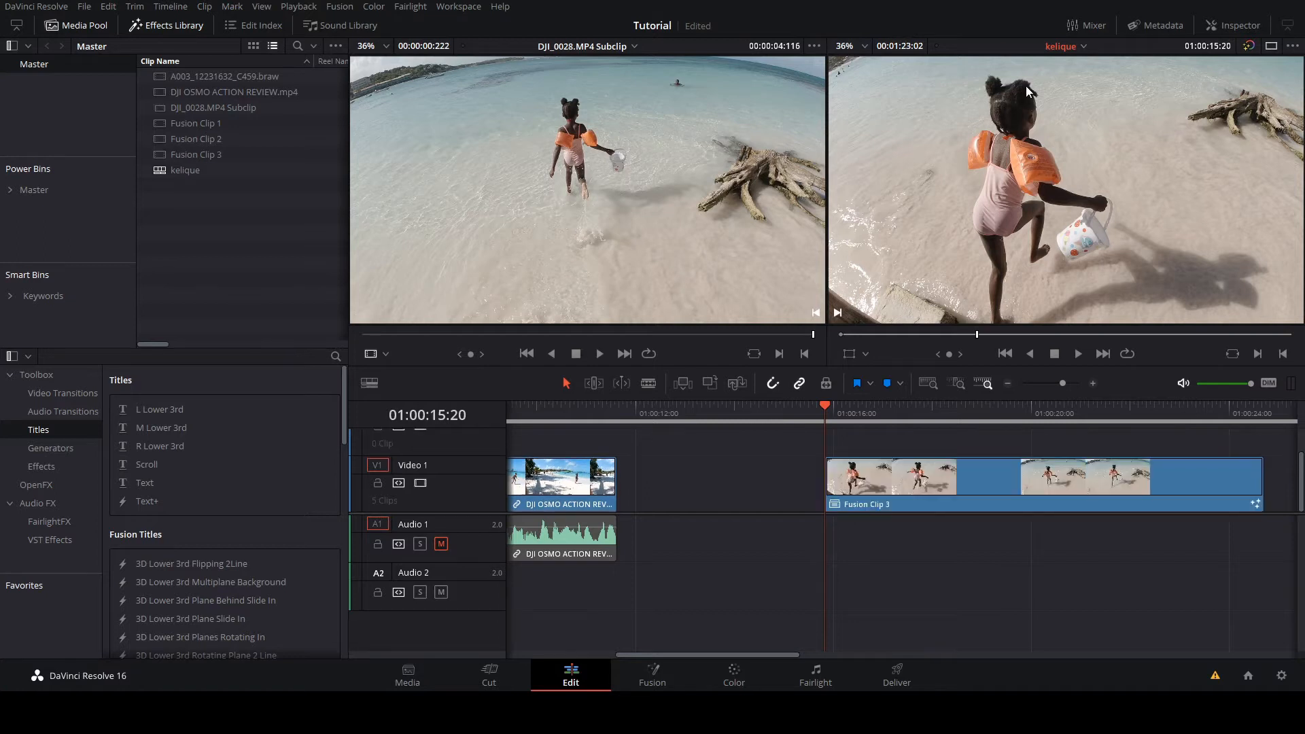
drag(946, 412, 1021, 413)
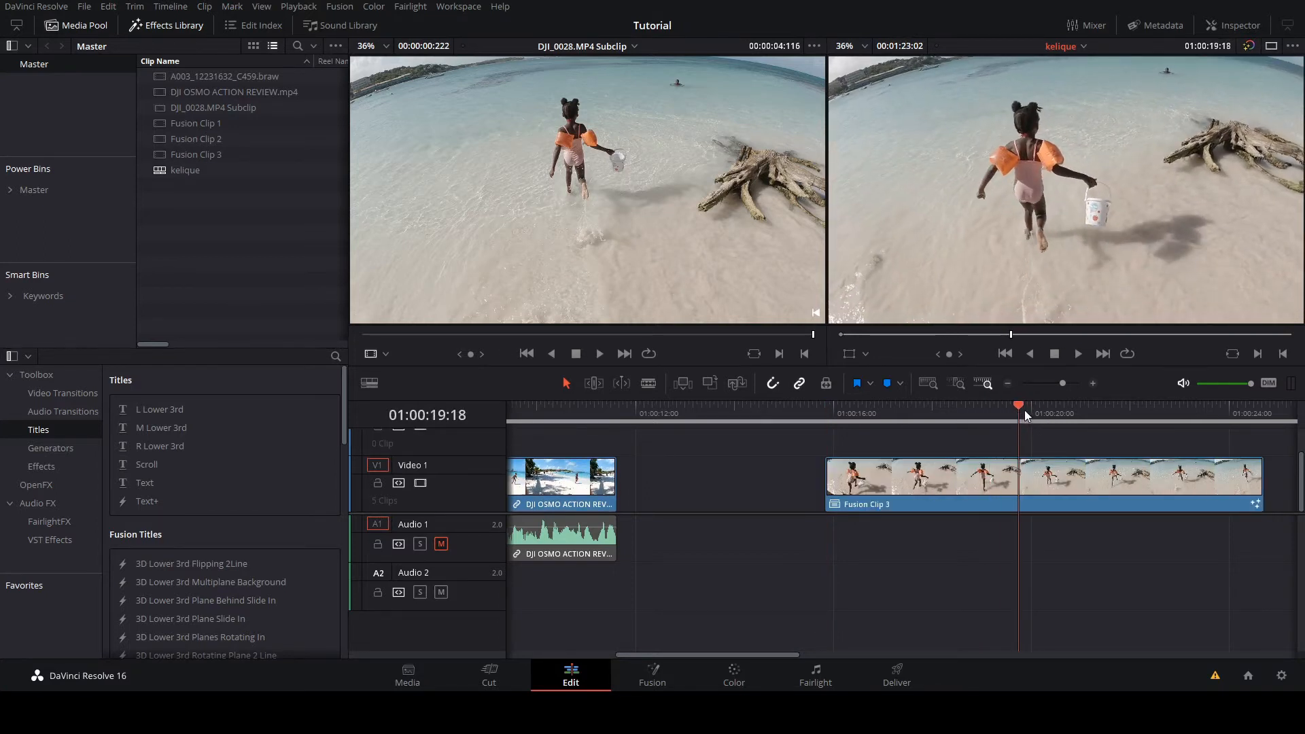
click(1027, 405)
click(1001, 478)
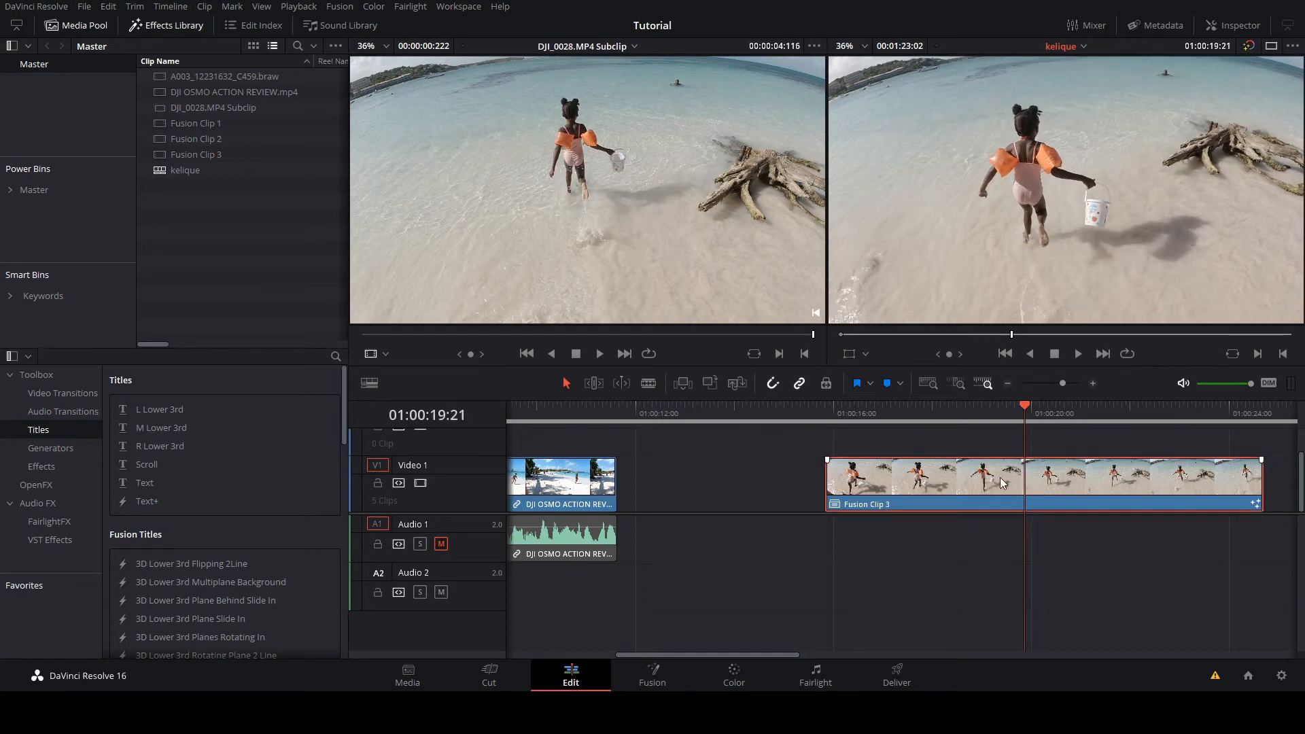
click(657, 683)
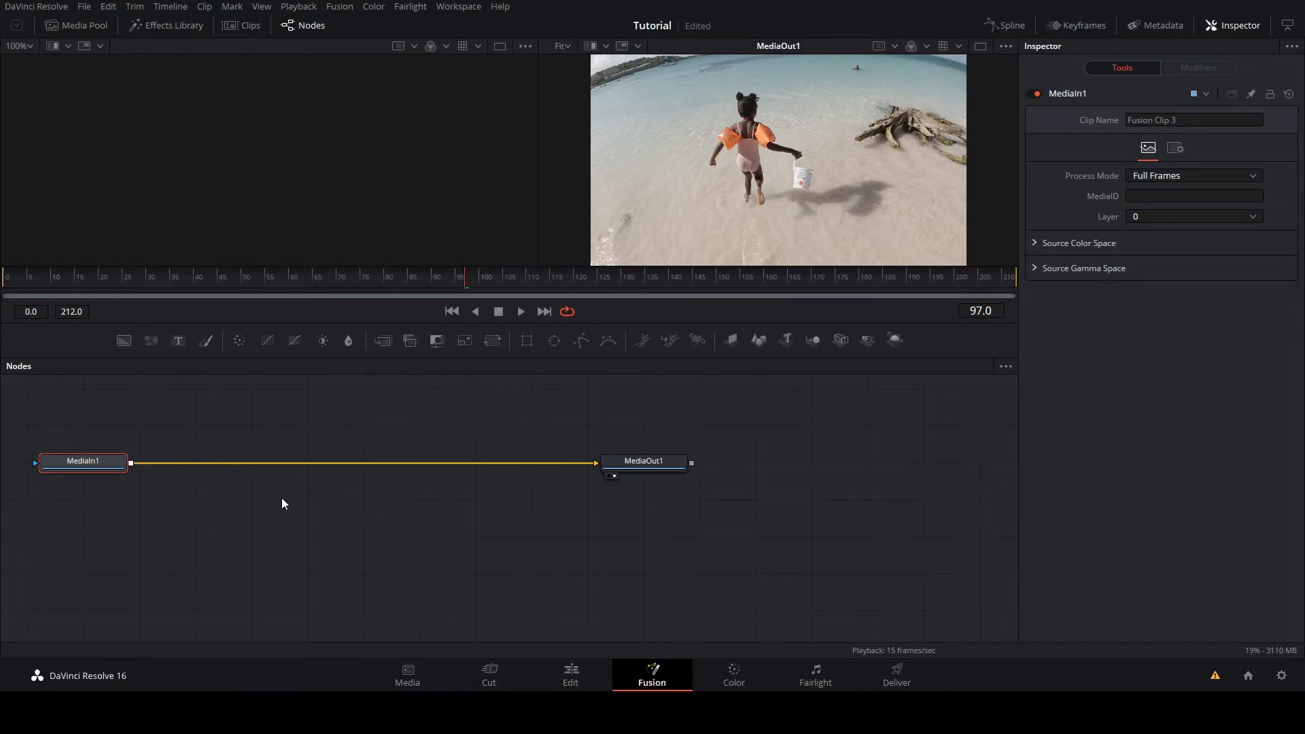
Step: Add a Planar Tracker node and insert it between MediaIn1 and MediaOut1
drag(284, 503, 449, 568)
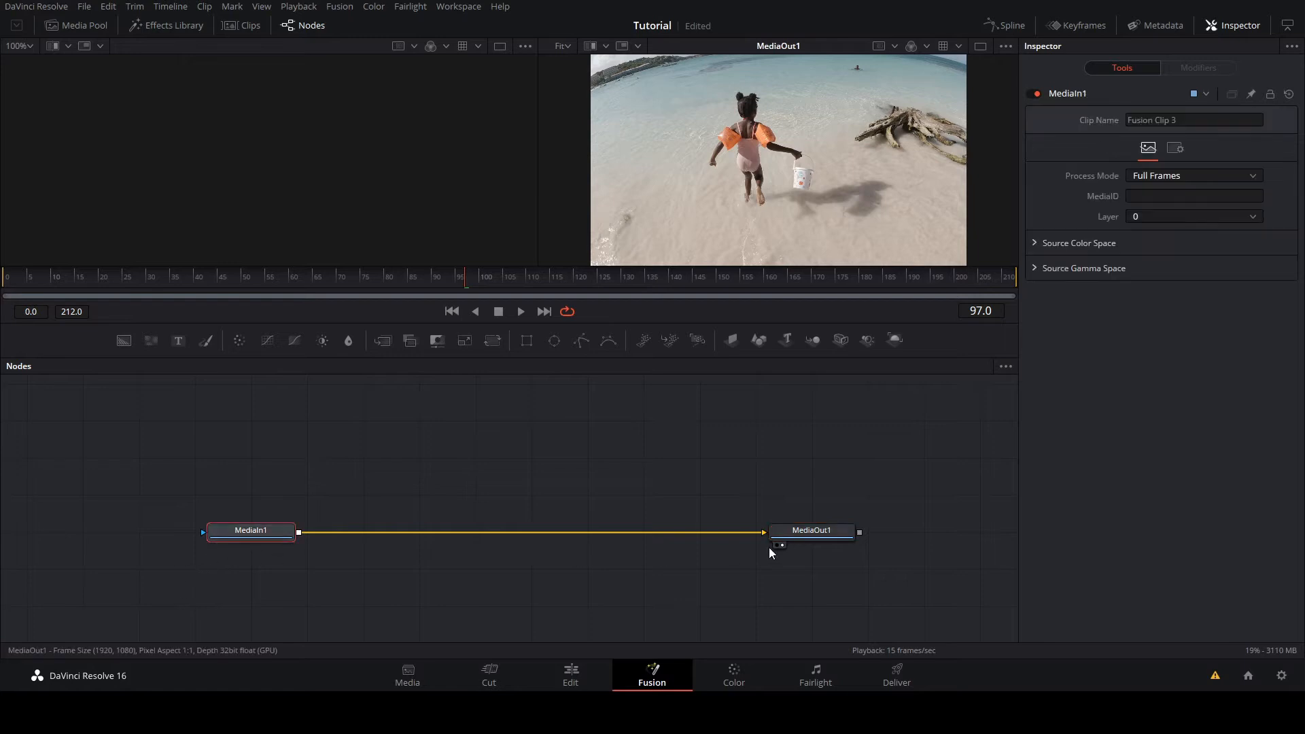
click(830, 535)
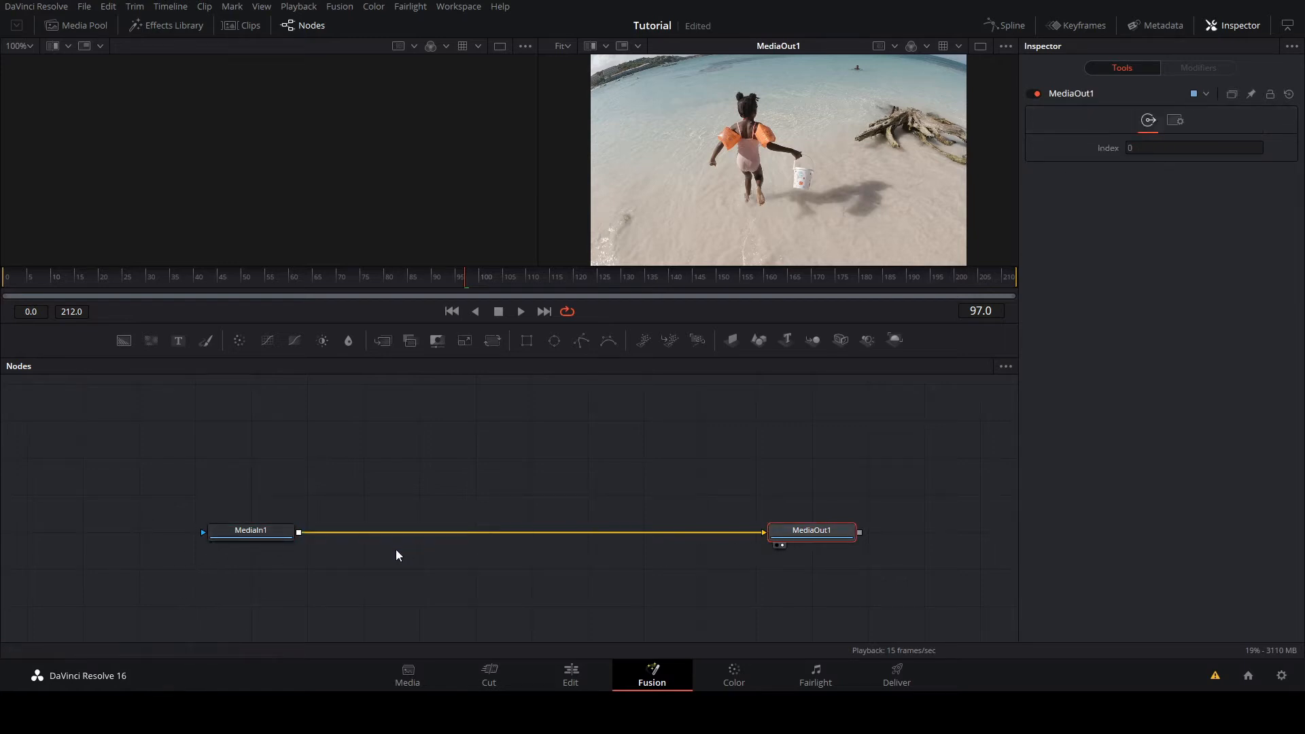
drag(497, 515, 497, 491)
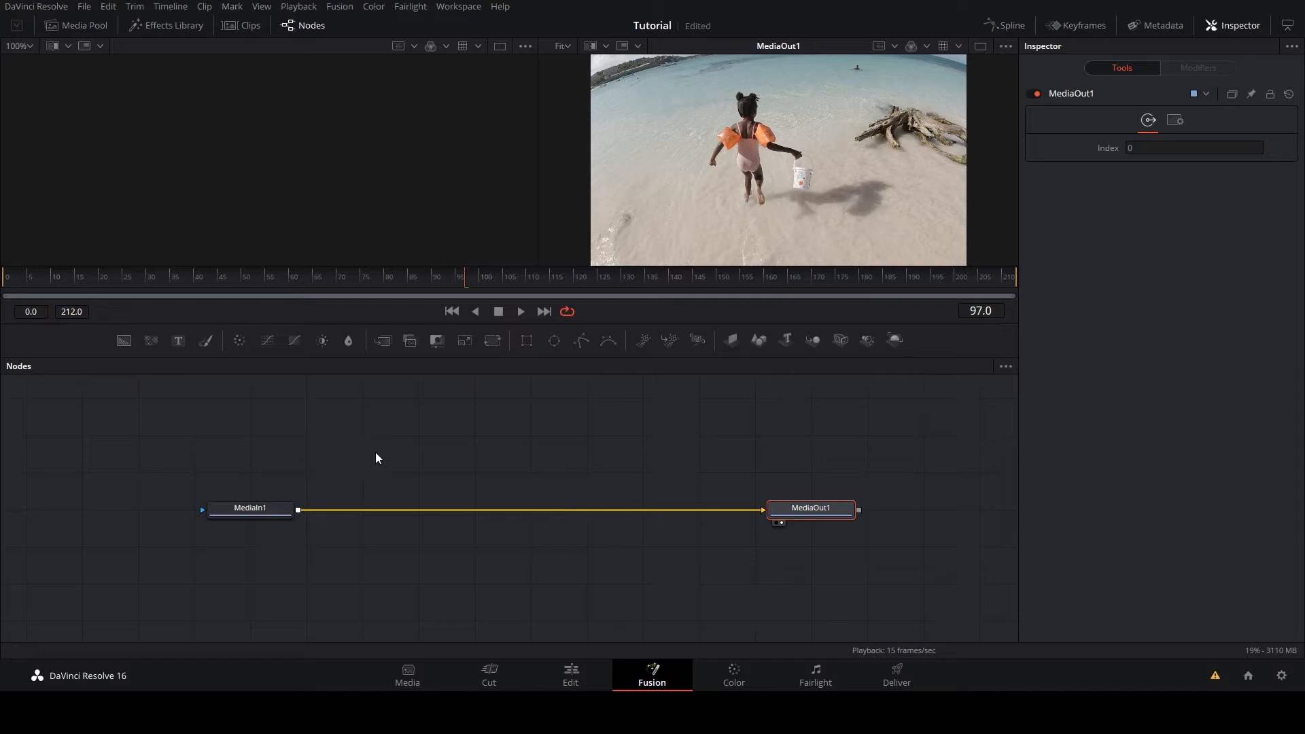
drag(500, 470, 502, 503)
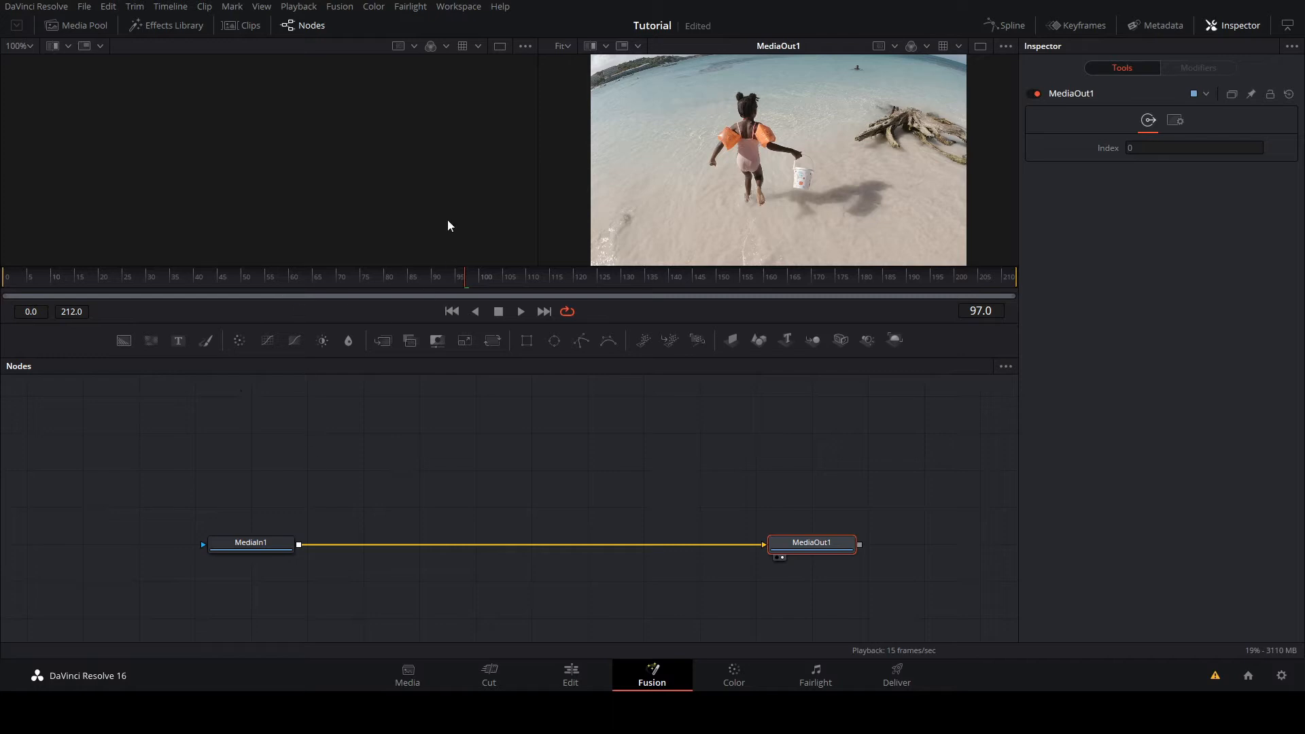
click(548, 448)
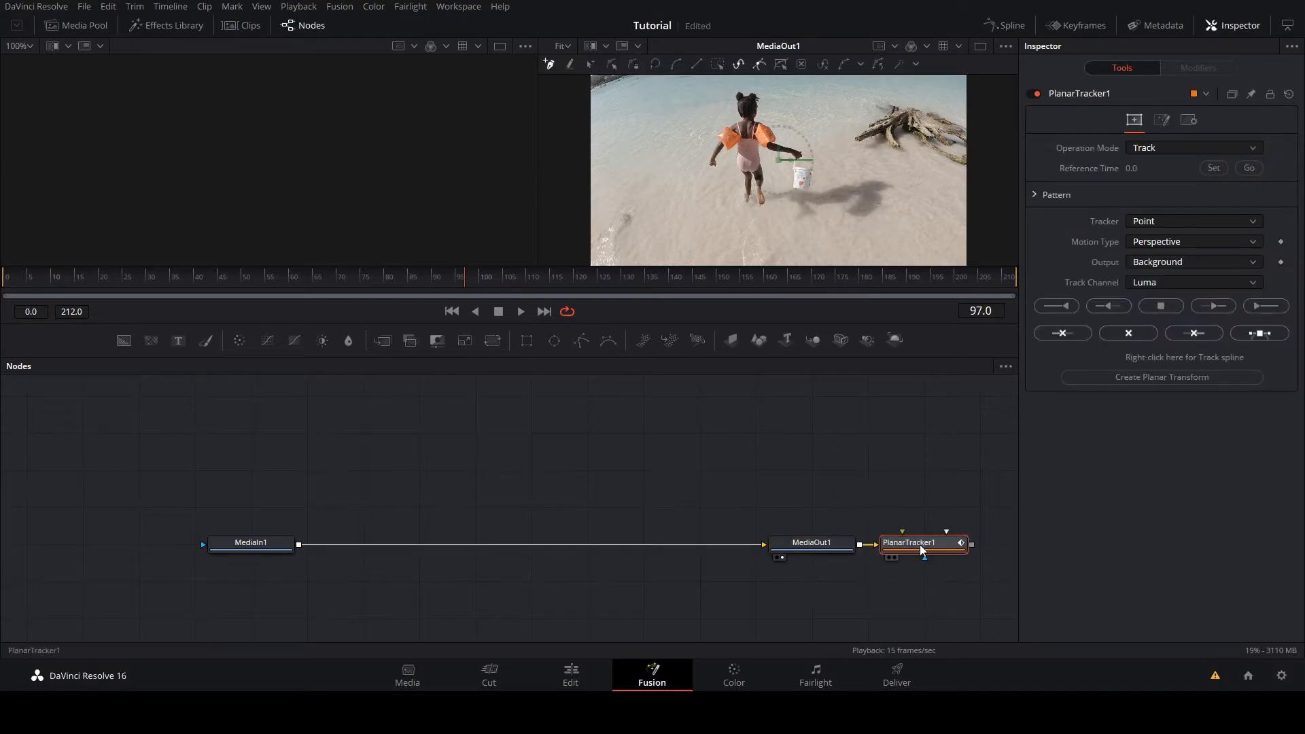
drag(921, 549, 417, 548)
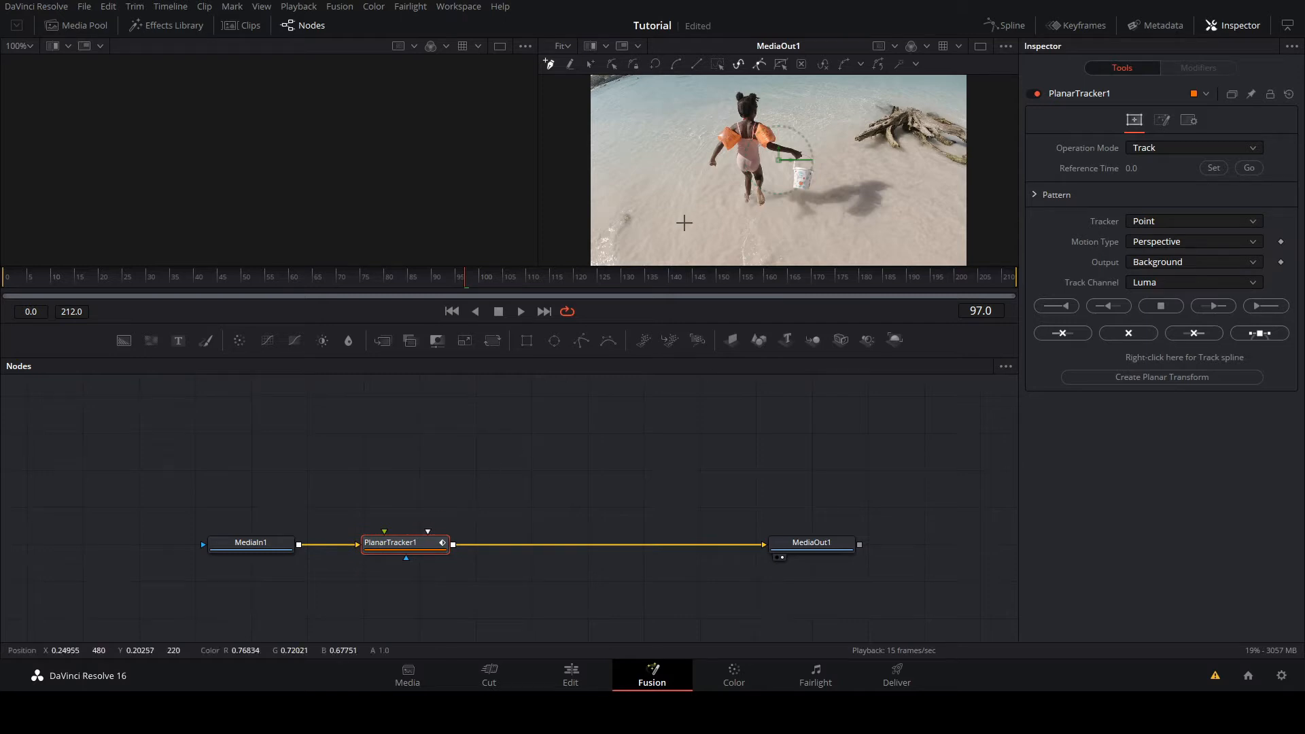
Step: Move the playhead to frame 0 of the composition
click(98, 289)
drag(97, 289, 5, 292)
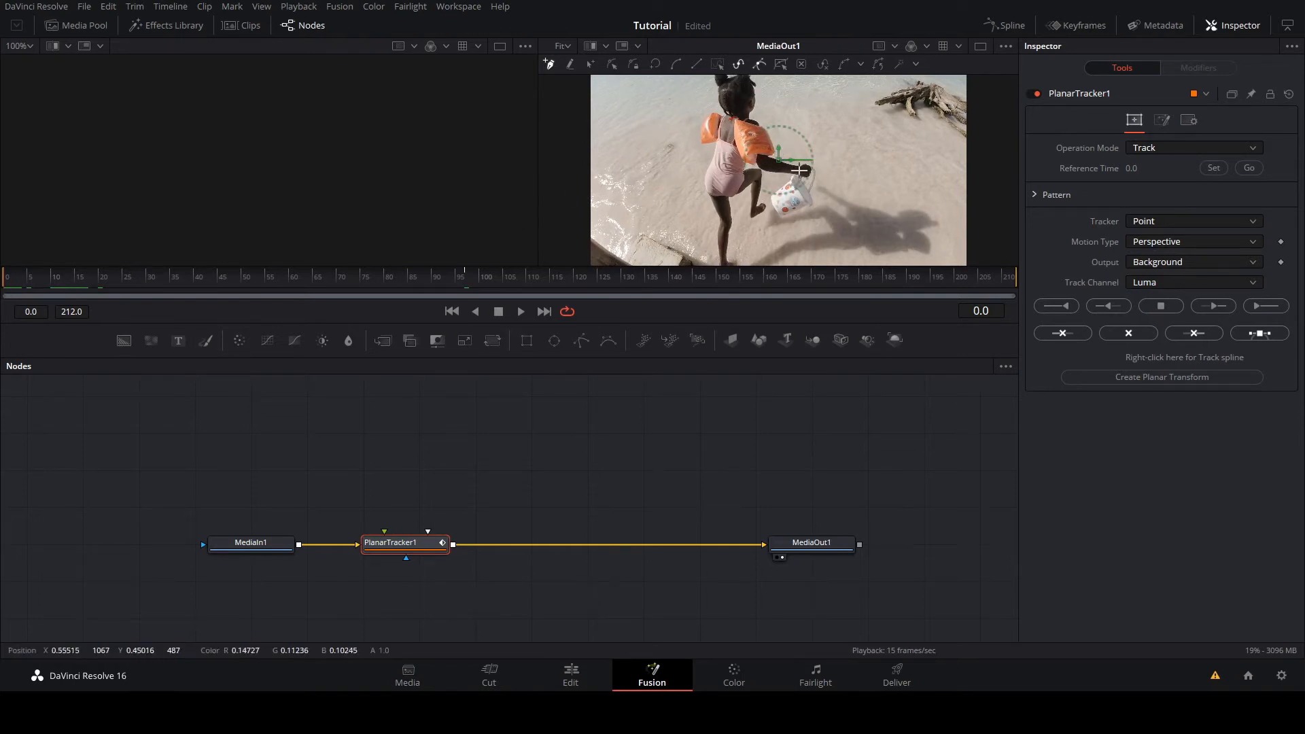
drag(739, 169, 799, 190)
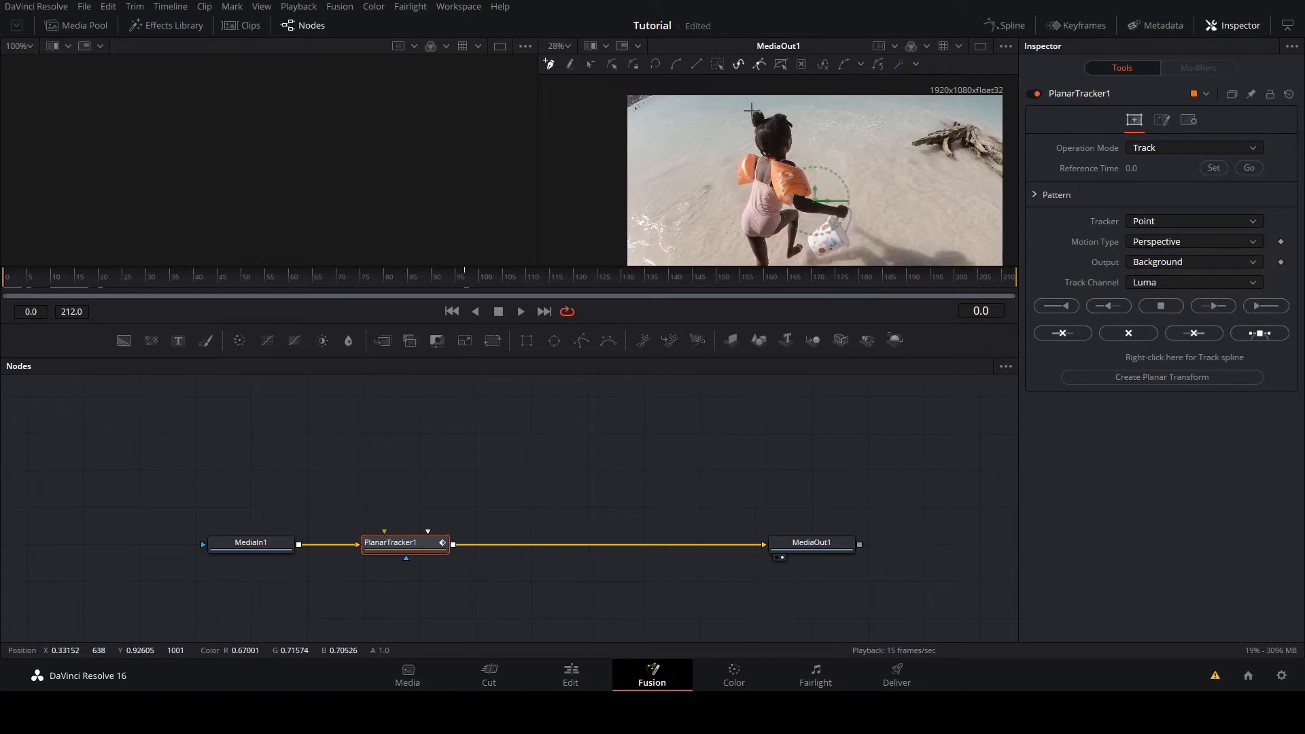
Step: Draw a closed four-point tracking pattern around the girl's head and fit its points to the head's outline
click(751, 109)
click(792, 119)
click(792, 159)
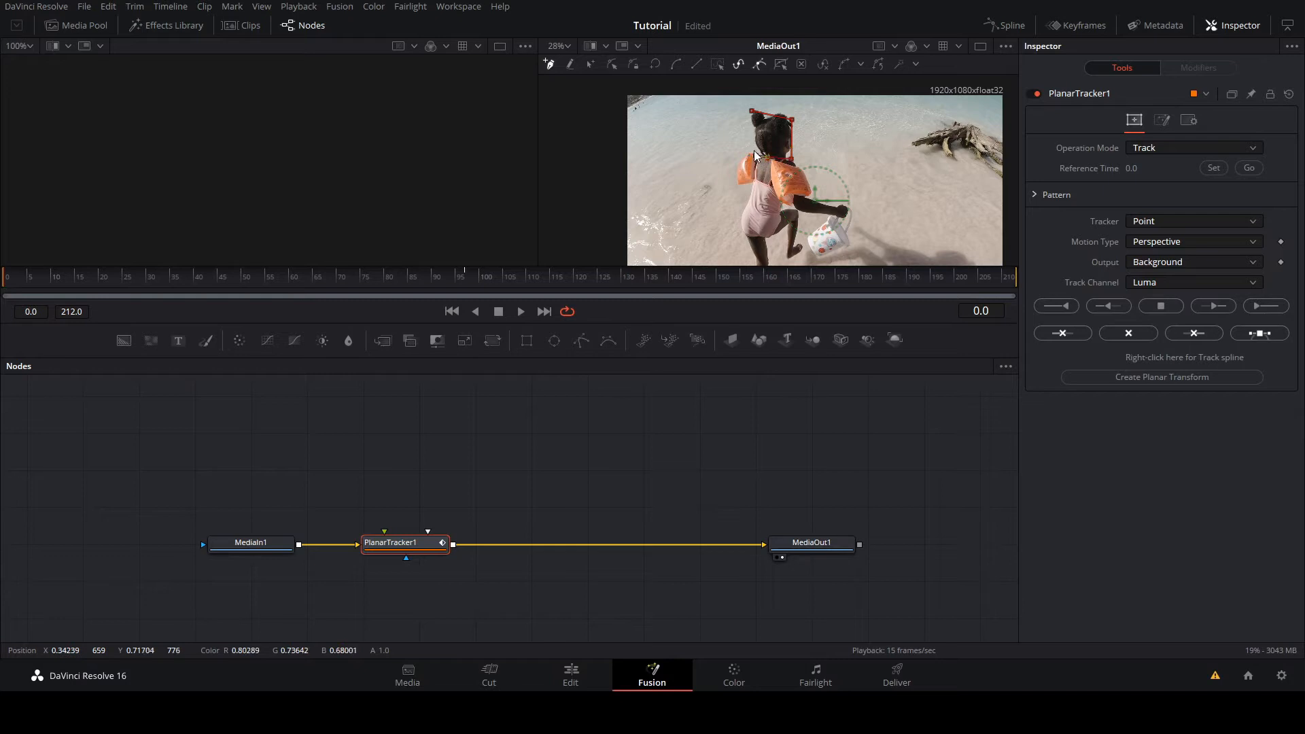
click(752, 111)
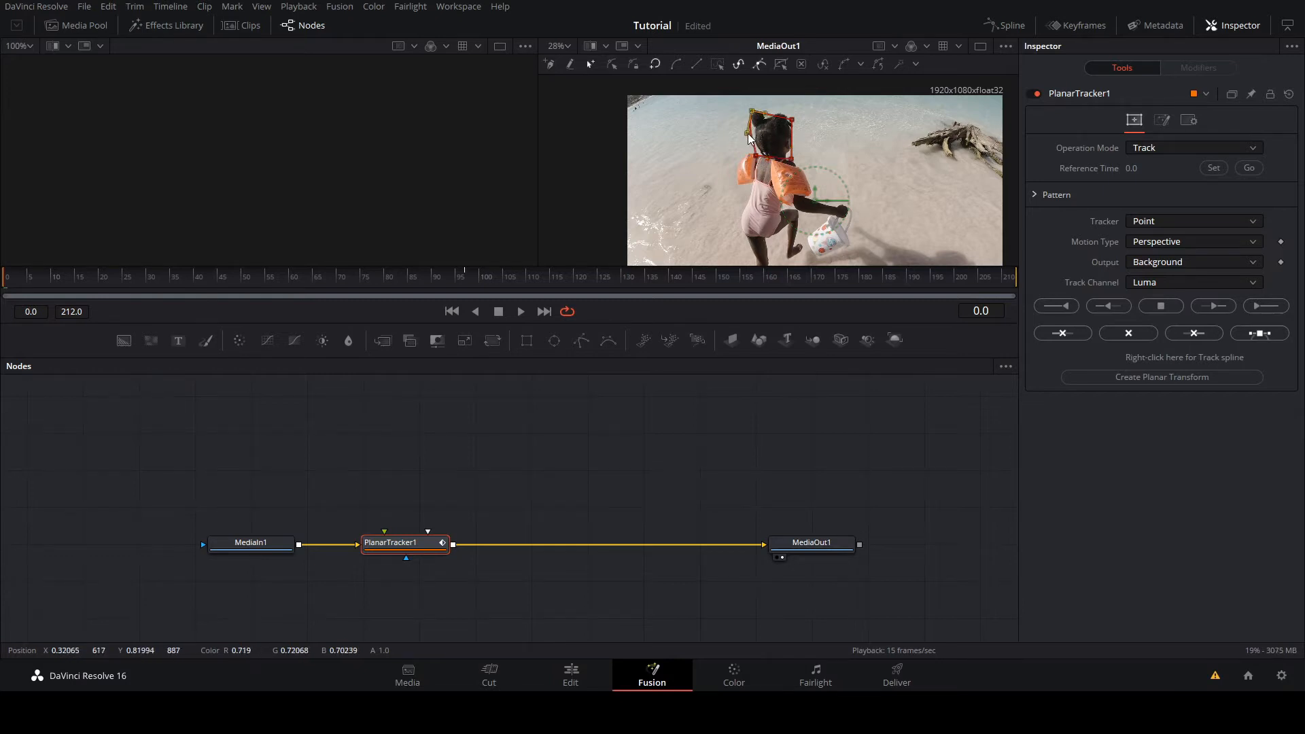
drag(753, 136, 742, 137)
key(ctrl+z)
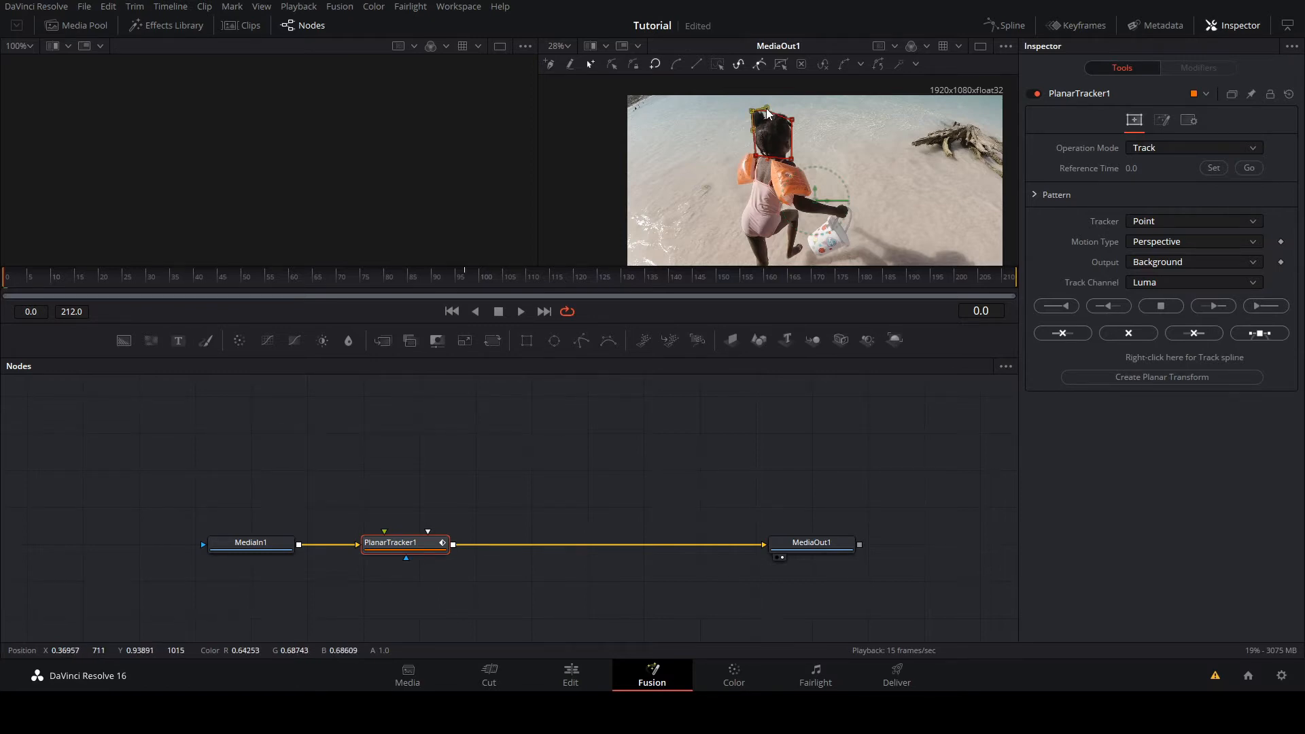
drag(791, 118, 792, 113)
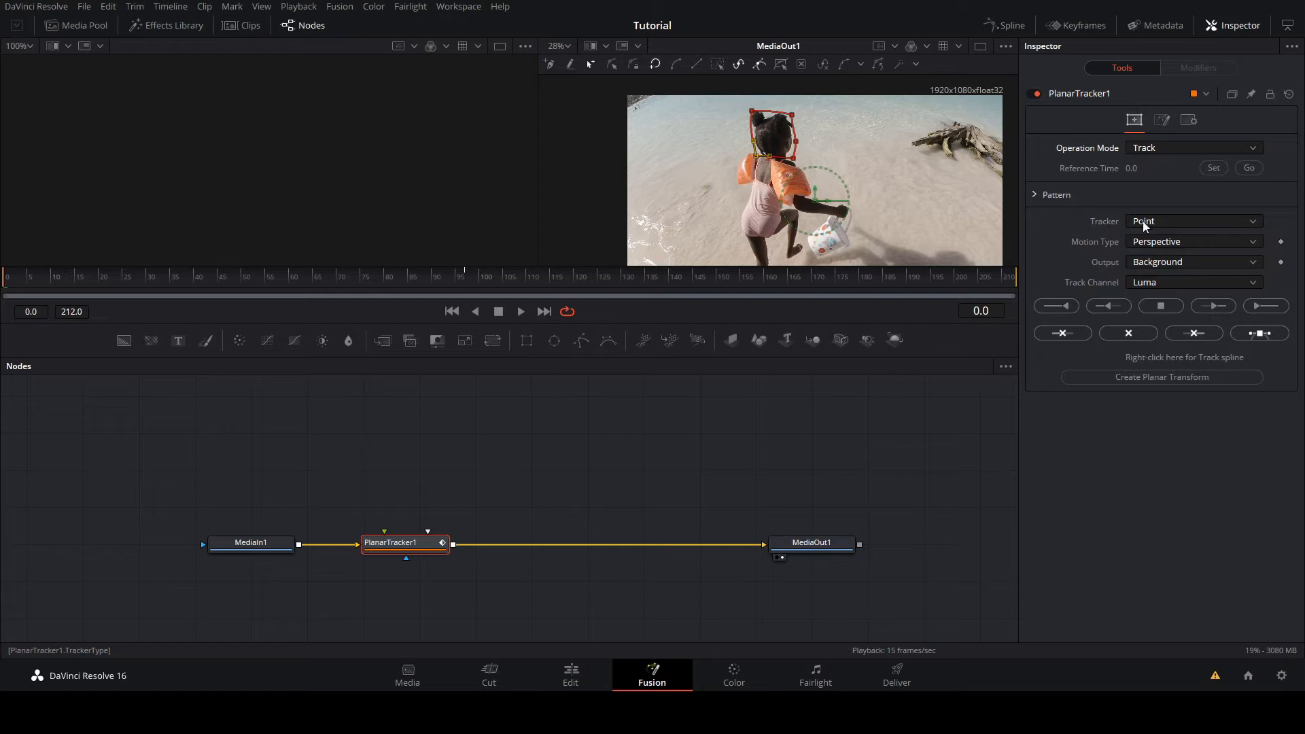
Step: Track the head forward to the clip's end using Hybrid Point/Area with Translation motion, and return to frame 0
click(1165, 256)
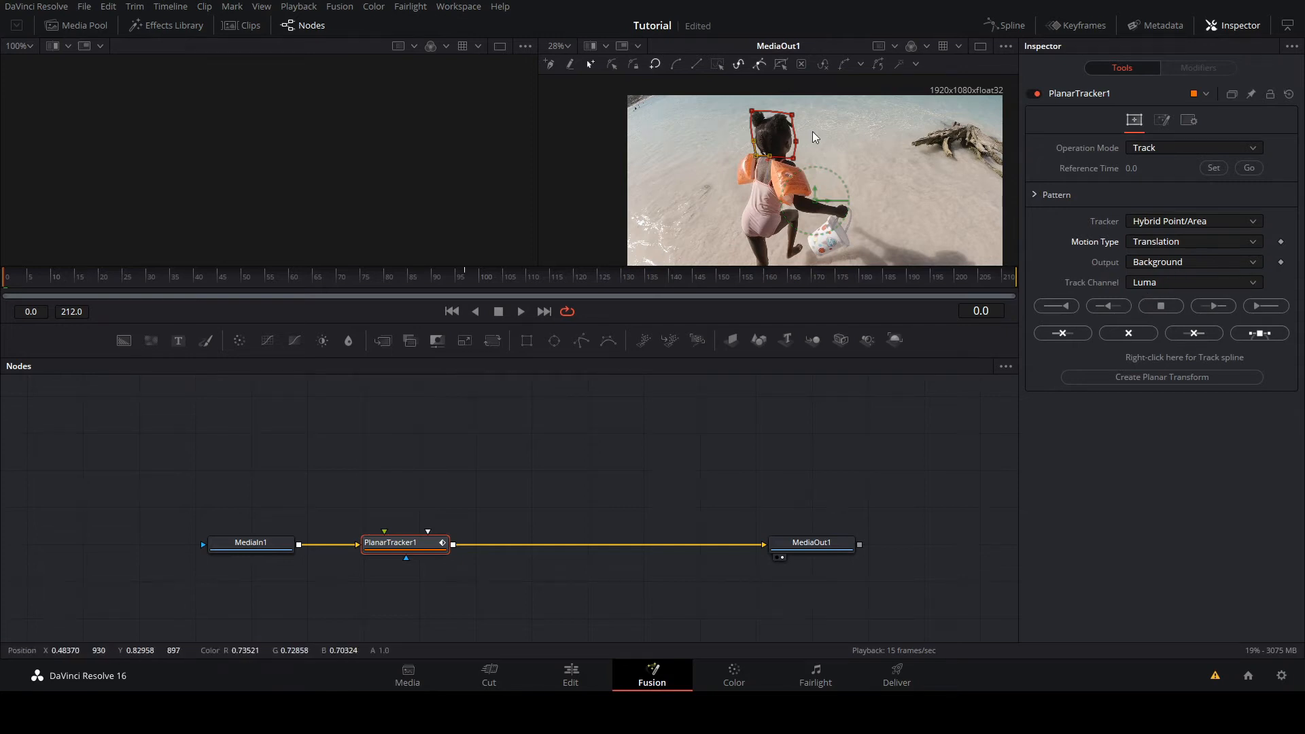
scroll(813, 138, down, 2)
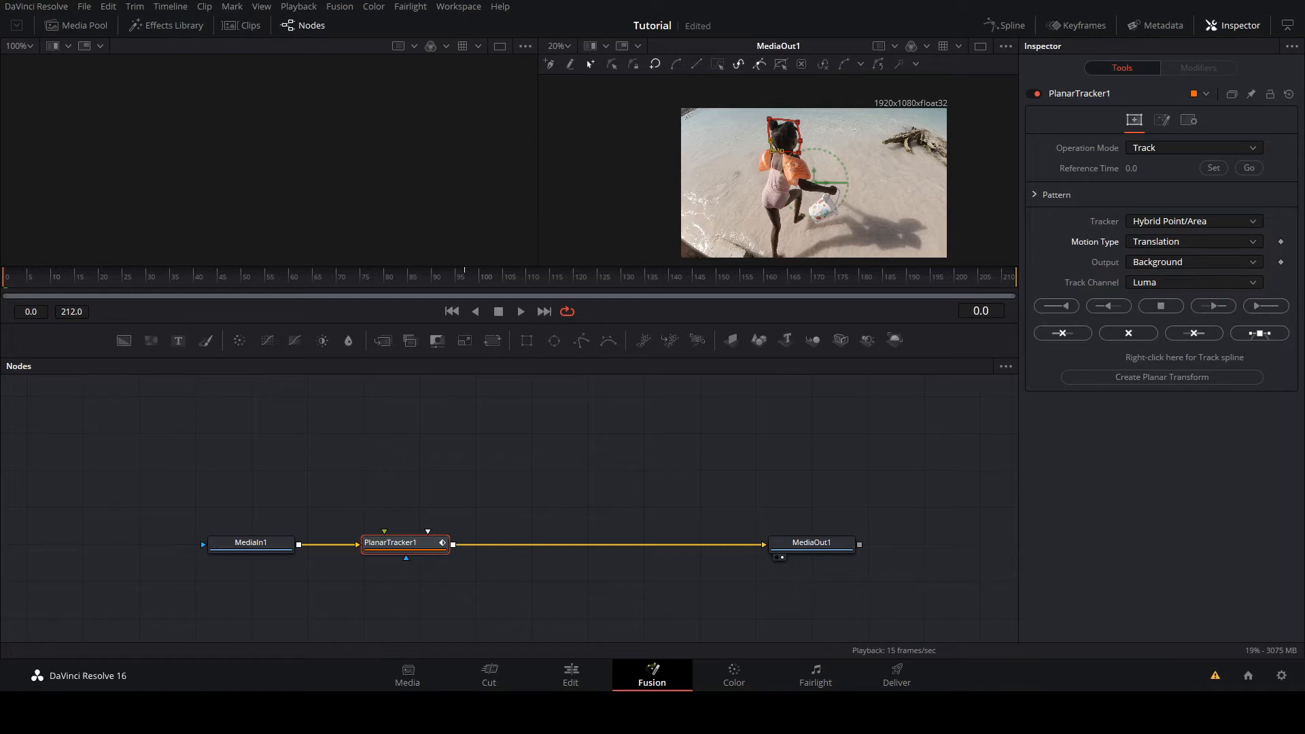
click(1262, 309)
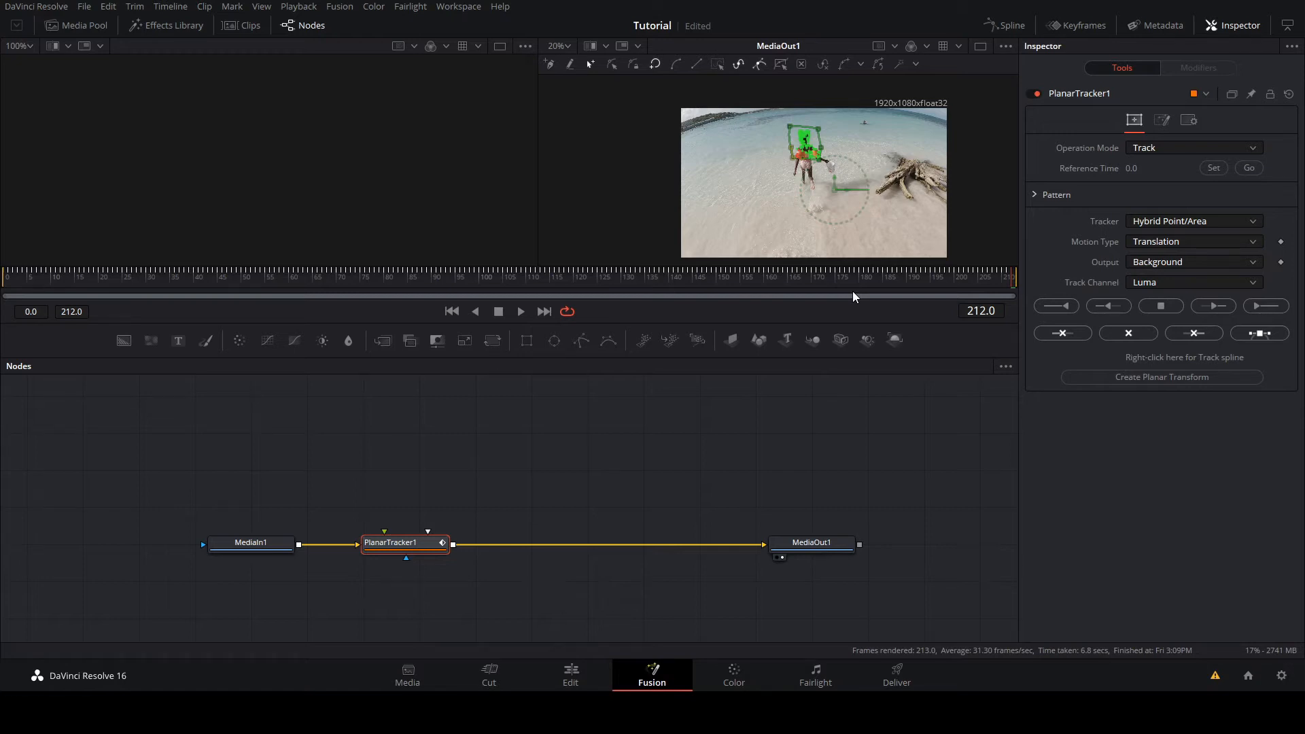
drag(229, 290, 7, 285)
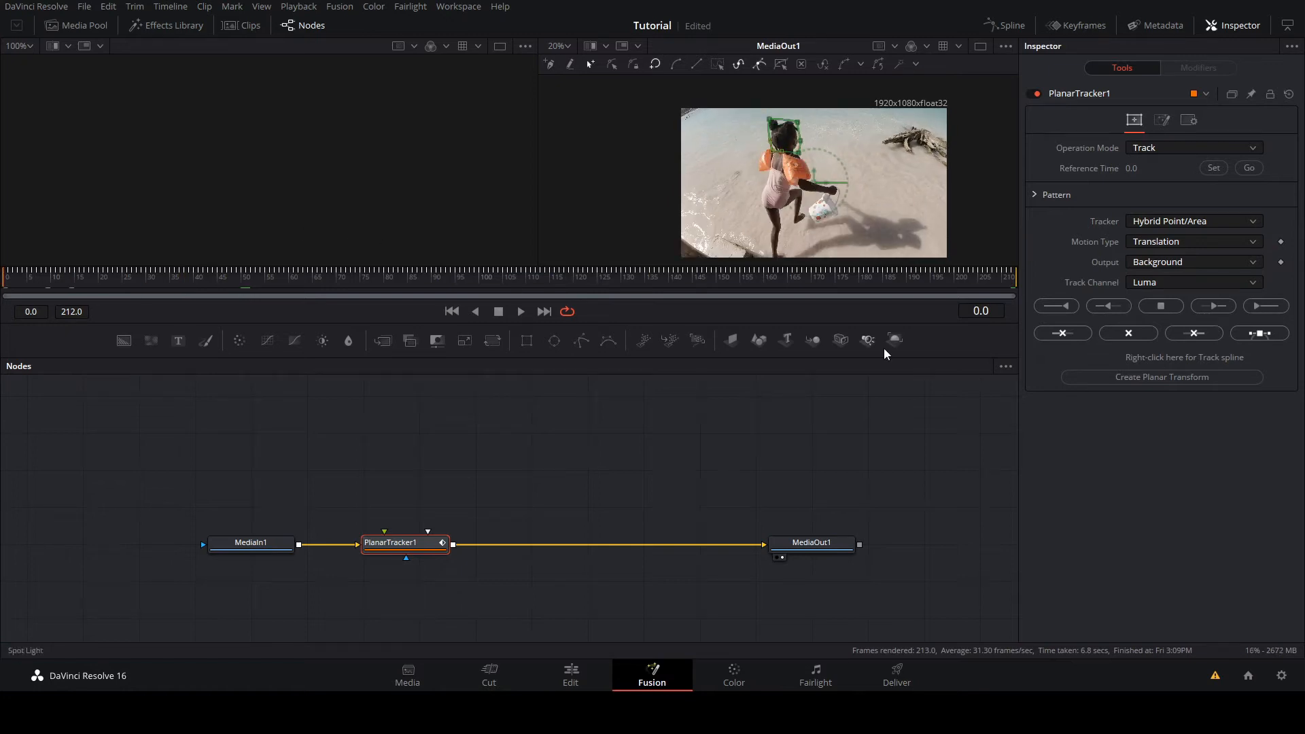
scroll(857, 166, up, 4)
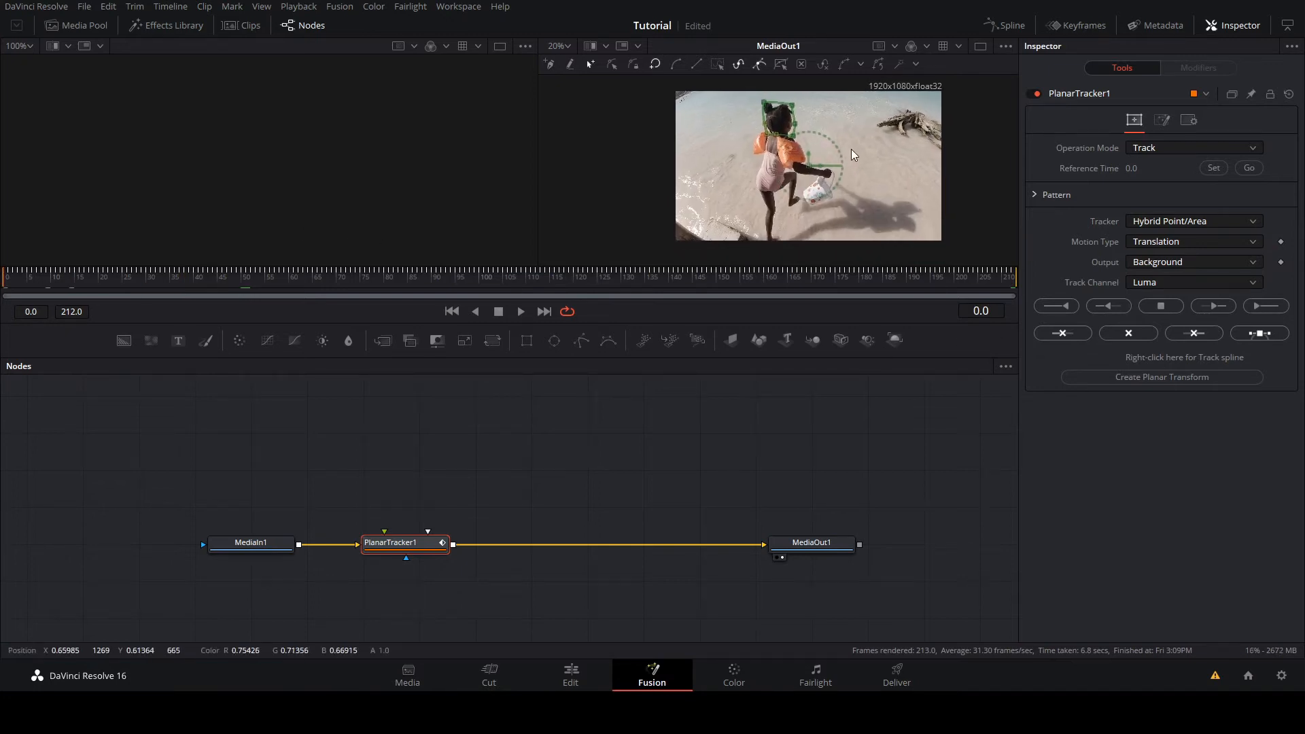
scroll(913, 203, down, 3)
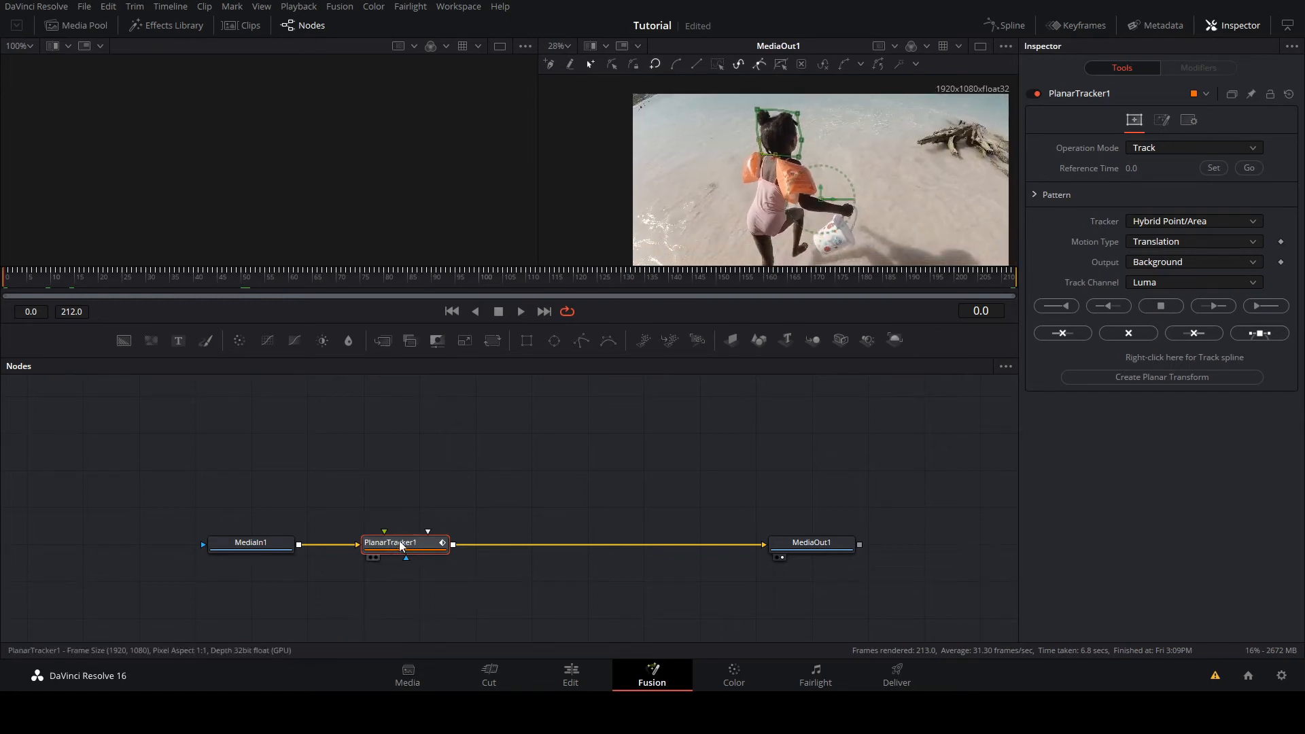
Step: Detach the Planar Tracker from the node chain and create a Planar Transform node, placing it above MediaIn1
drag(408, 552, 430, 600)
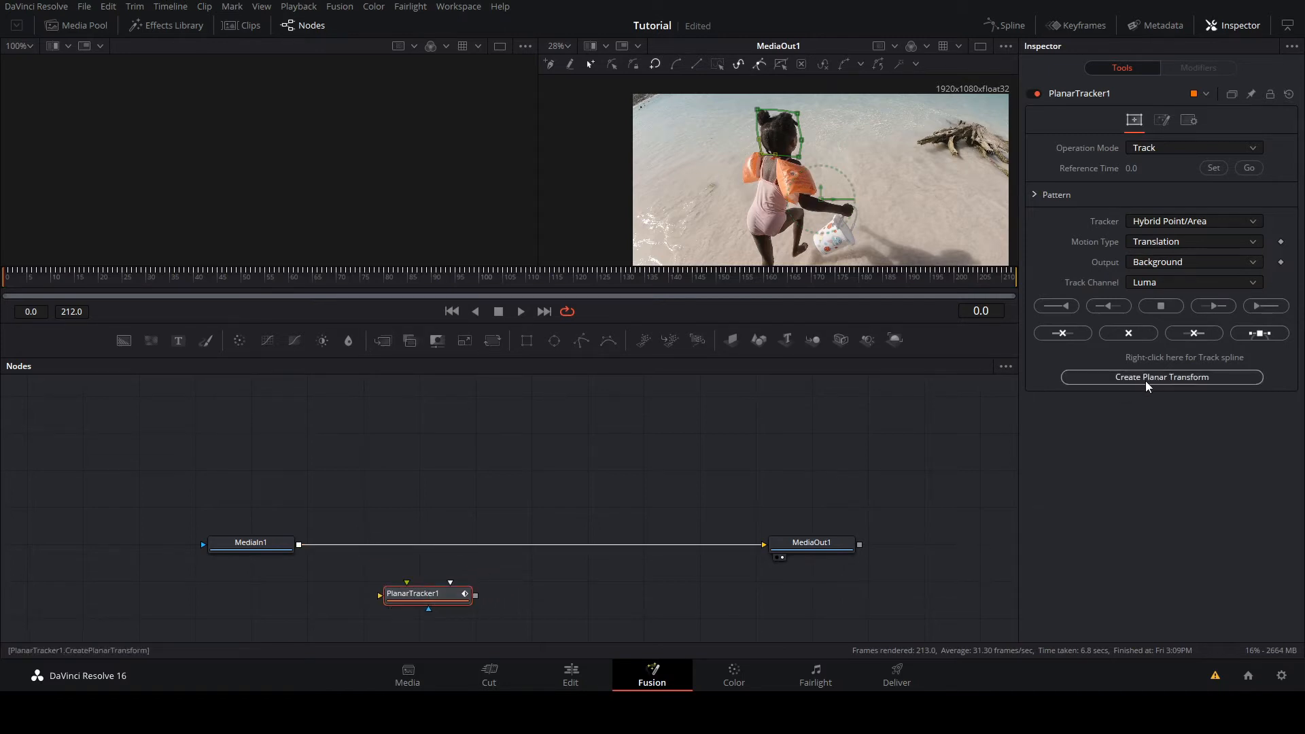
click(1182, 378)
drag(246, 512, 163, 483)
drag(420, 598, 408, 597)
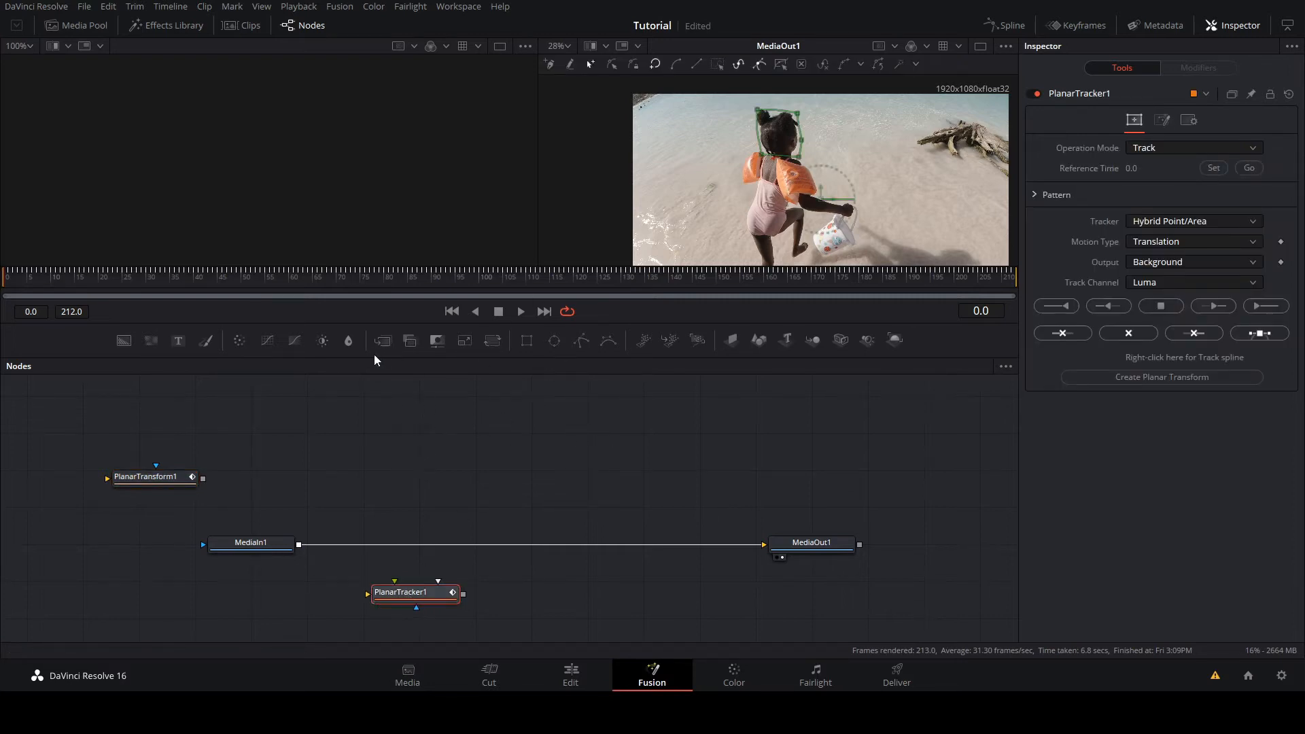
Step: Switch to the Edit page and scrub through the timeline section before Fusion Clip 3
click(568, 675)
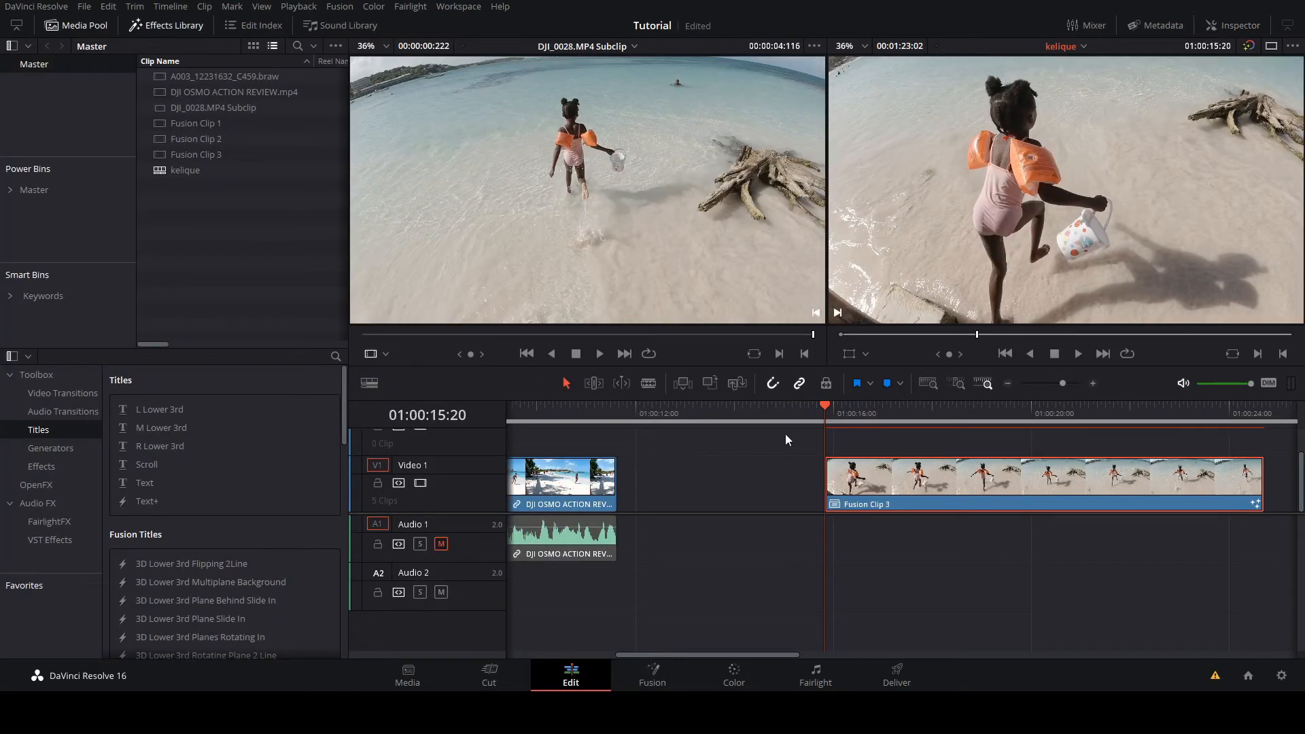
drag(541, 414, 372, 414)
drag(609, 410, 536, 416)
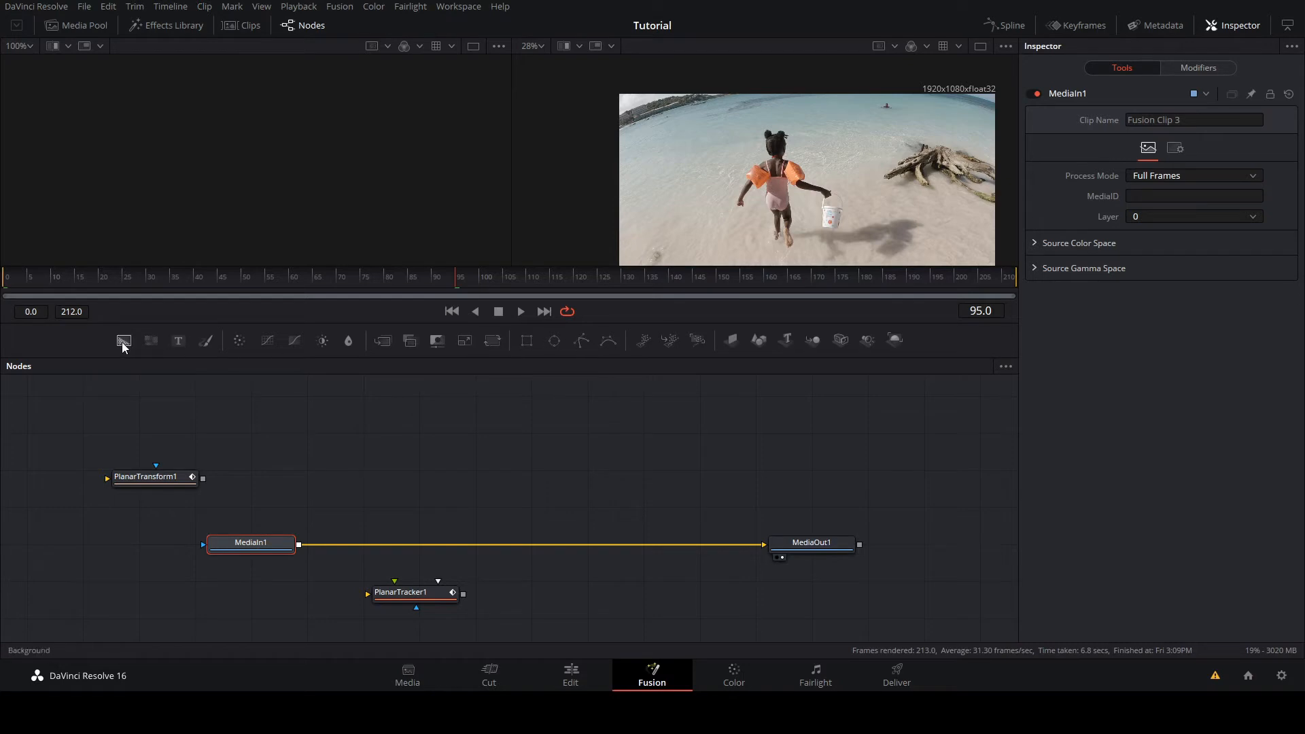
Step: Add a Rectangle node and a Background node above the main chain and connect the Rectangle as the Background's mask
click(527, 340)
drag(268, 507, 636, 404)
click(628, 448)
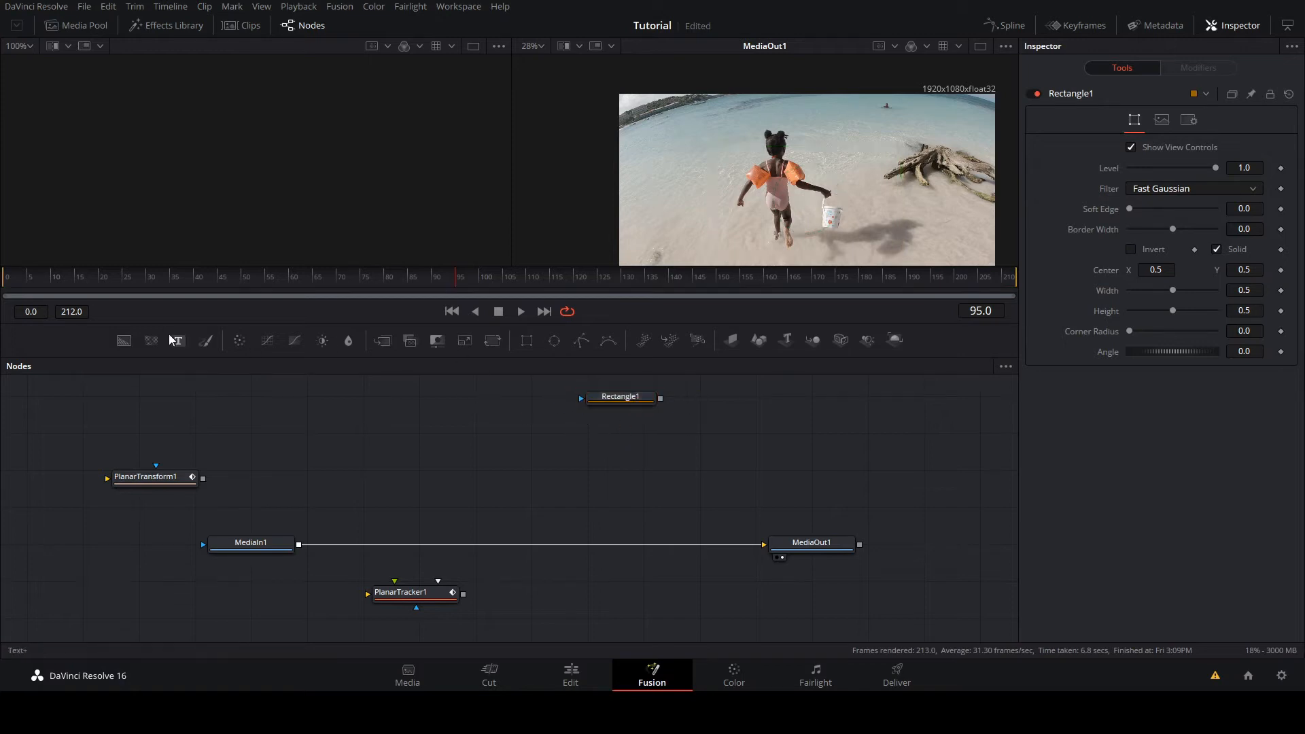
click(124, 340)
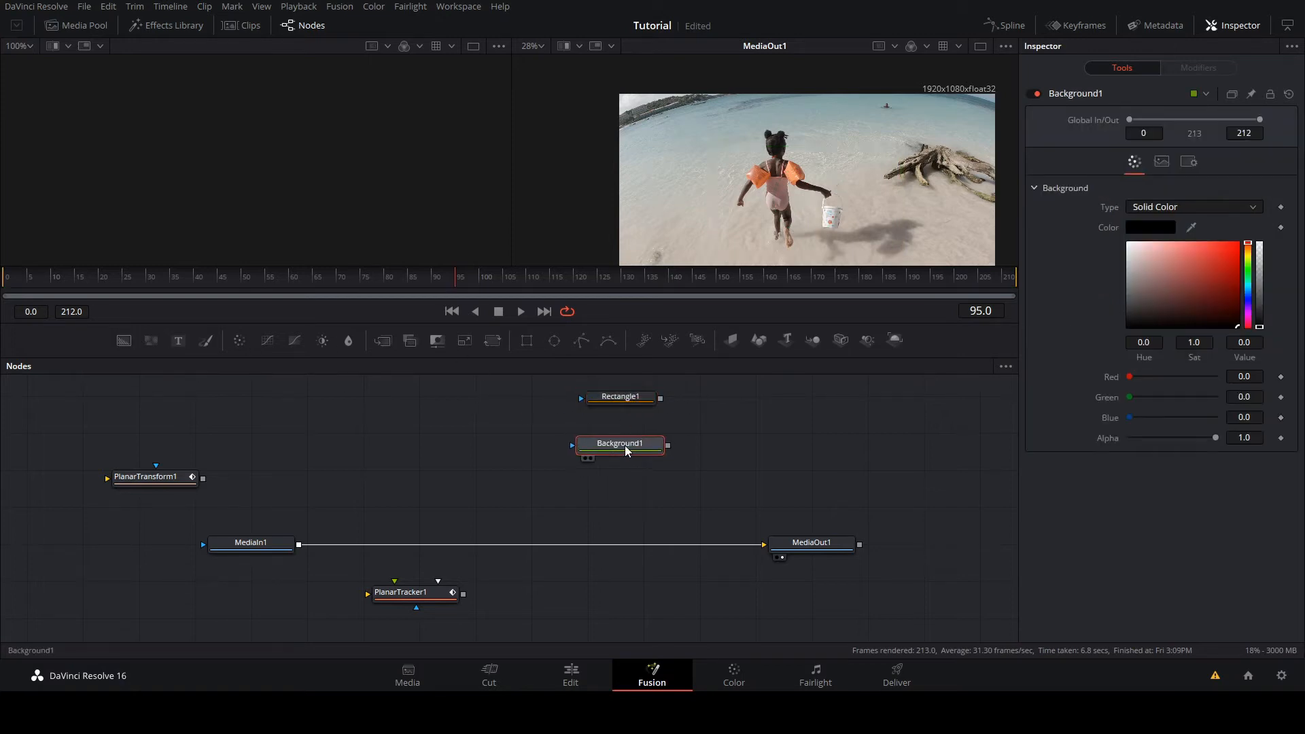
drag(625, 446, 629, 446)
drag(660, 398, 648, 452)
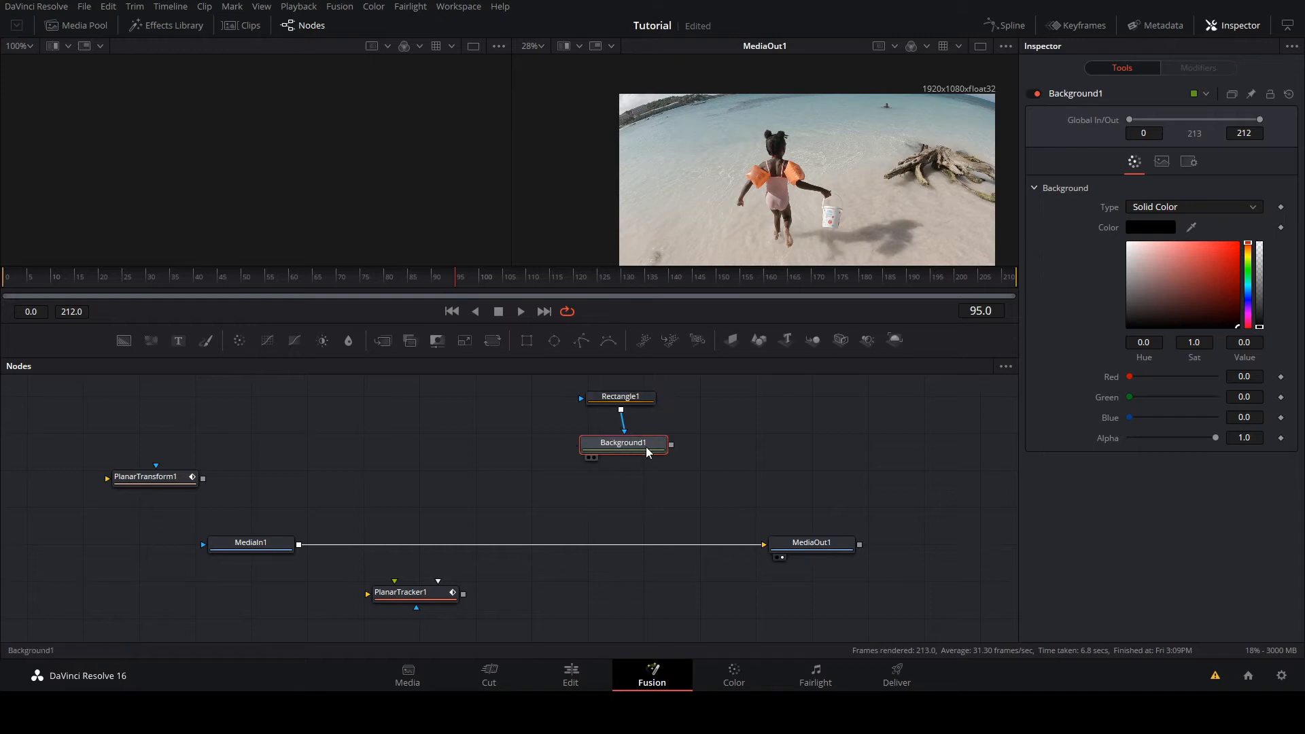
Step: Display the masked Background1 node in the first viewer
click(646, 398)
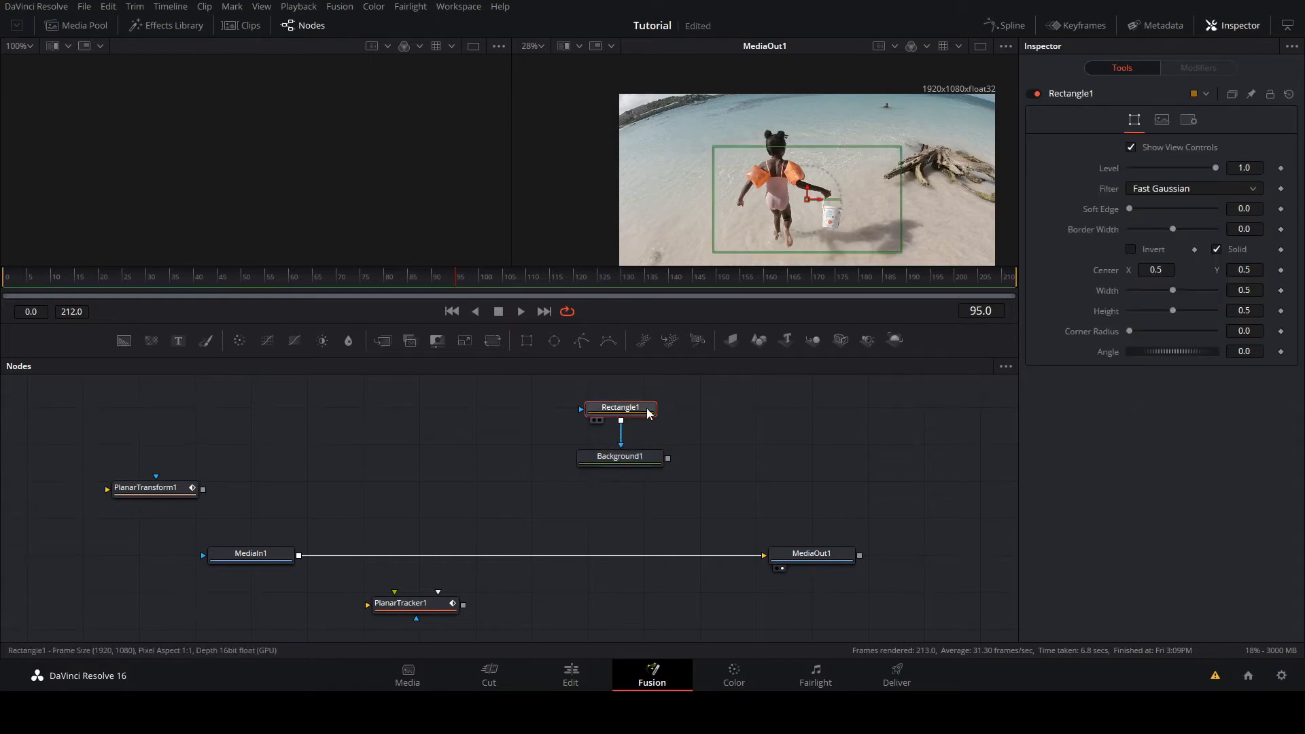
click(650, 458)
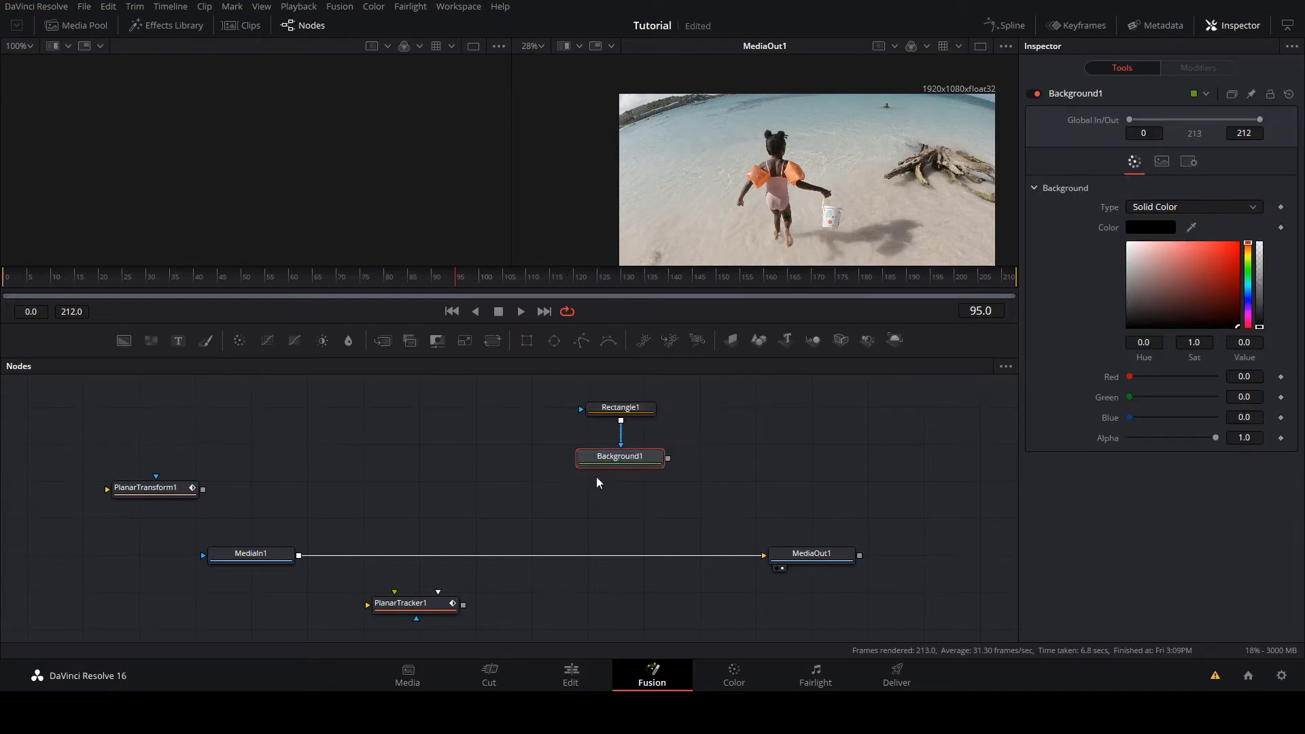
key(1)
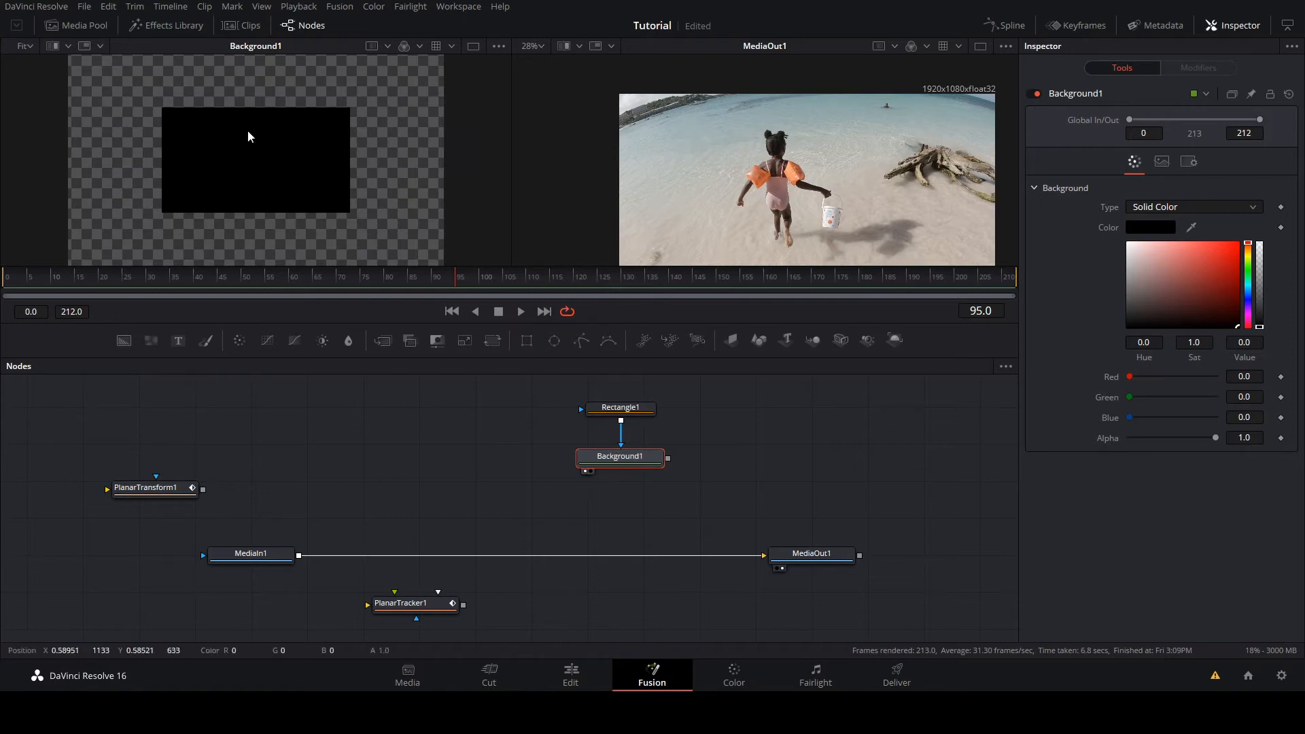
Step: Shape Rectangle1 into a thin line with a height of 0.01 and a width of 0.272
click(632, 412)
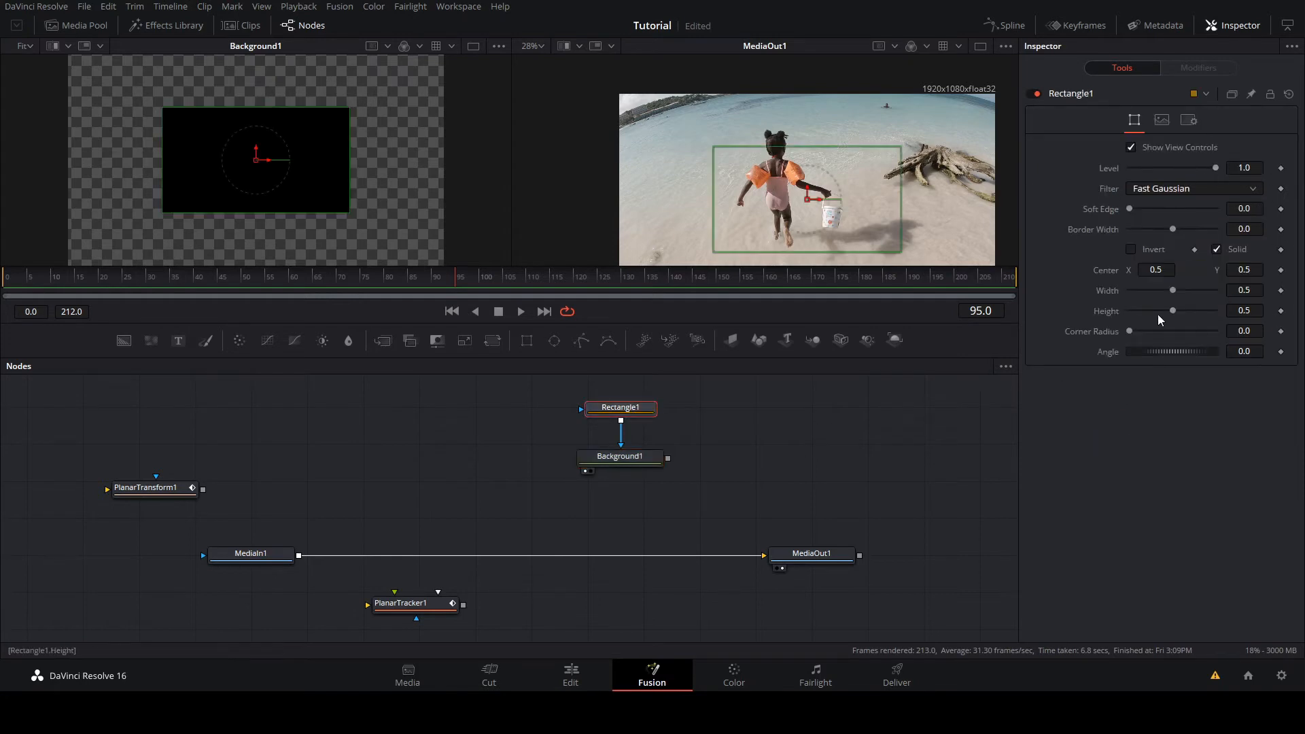
drag(1256, 310, 1215, 311)
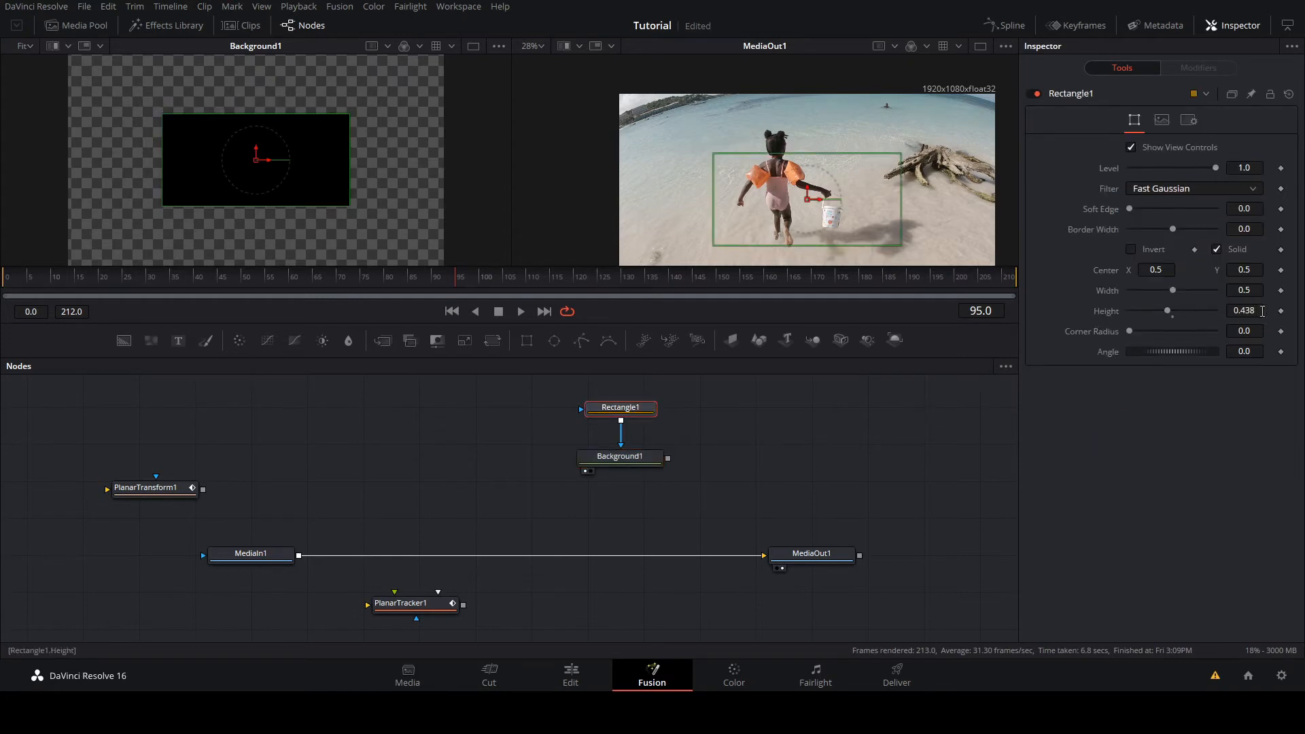
double_click(1260, 311)
text(0)
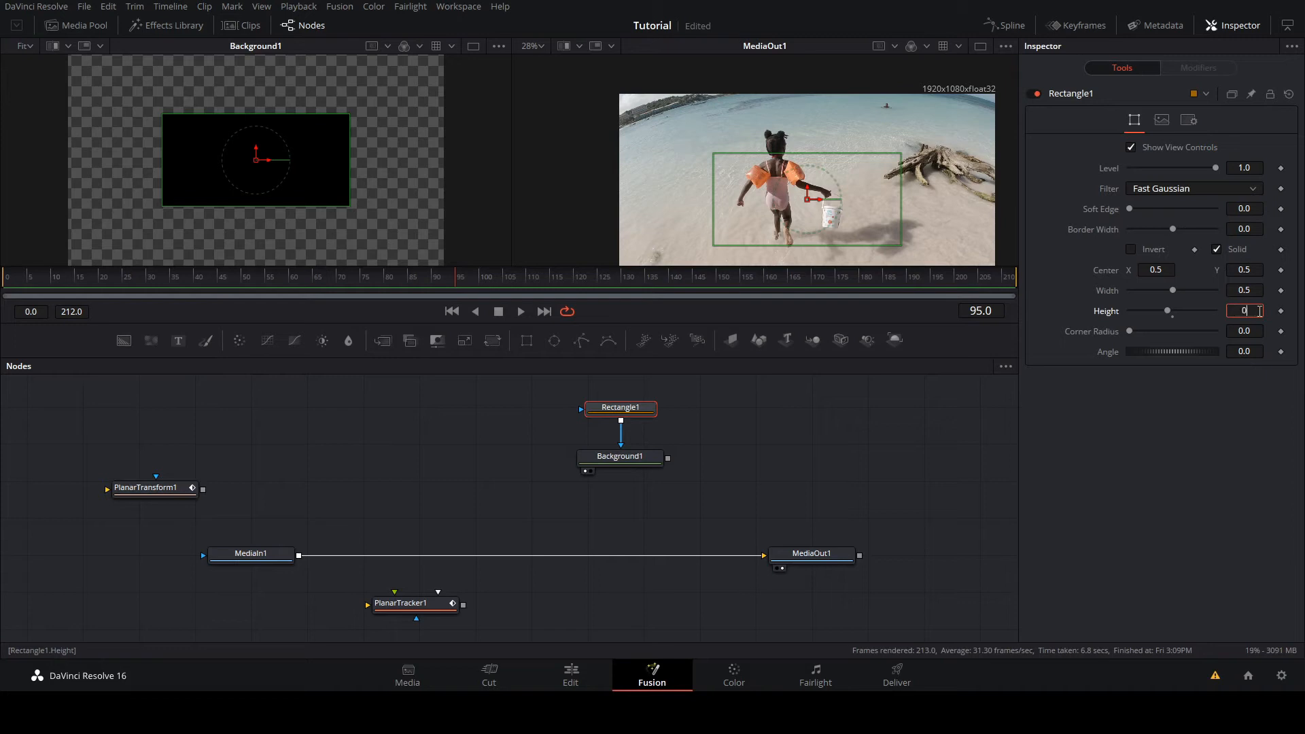
text(.01)
key(Tab)
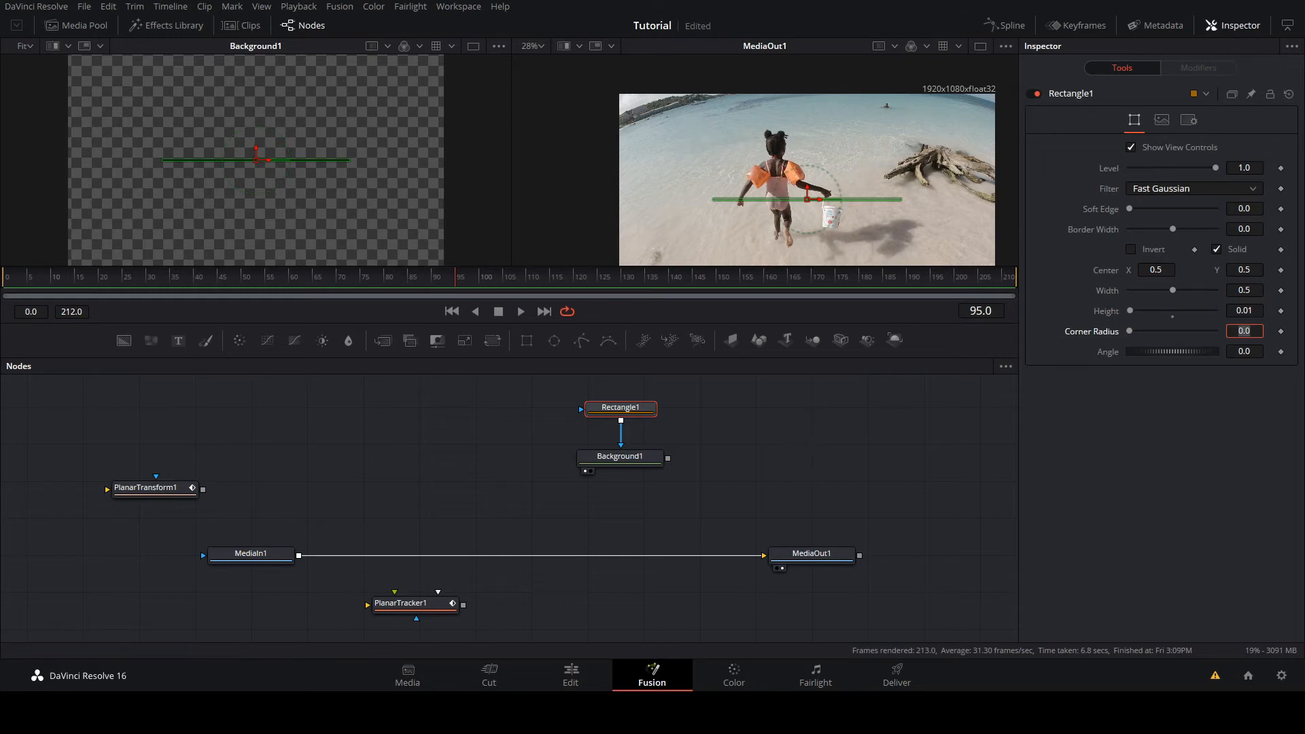
drag(1245, 290, 1215, 290)
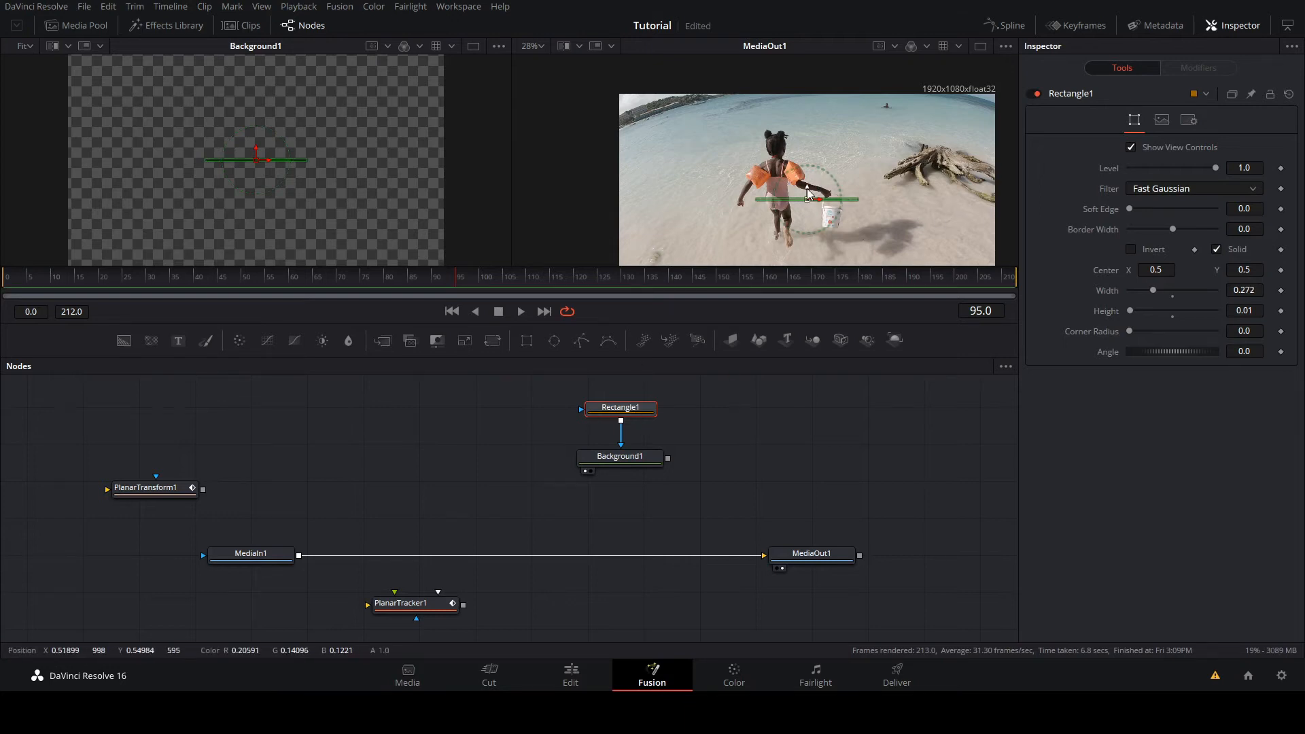
Step: Move the Rectangle1 line up and to the right so it sits beside and slightly above the girl's head
scroll(822, 187, down, 3)
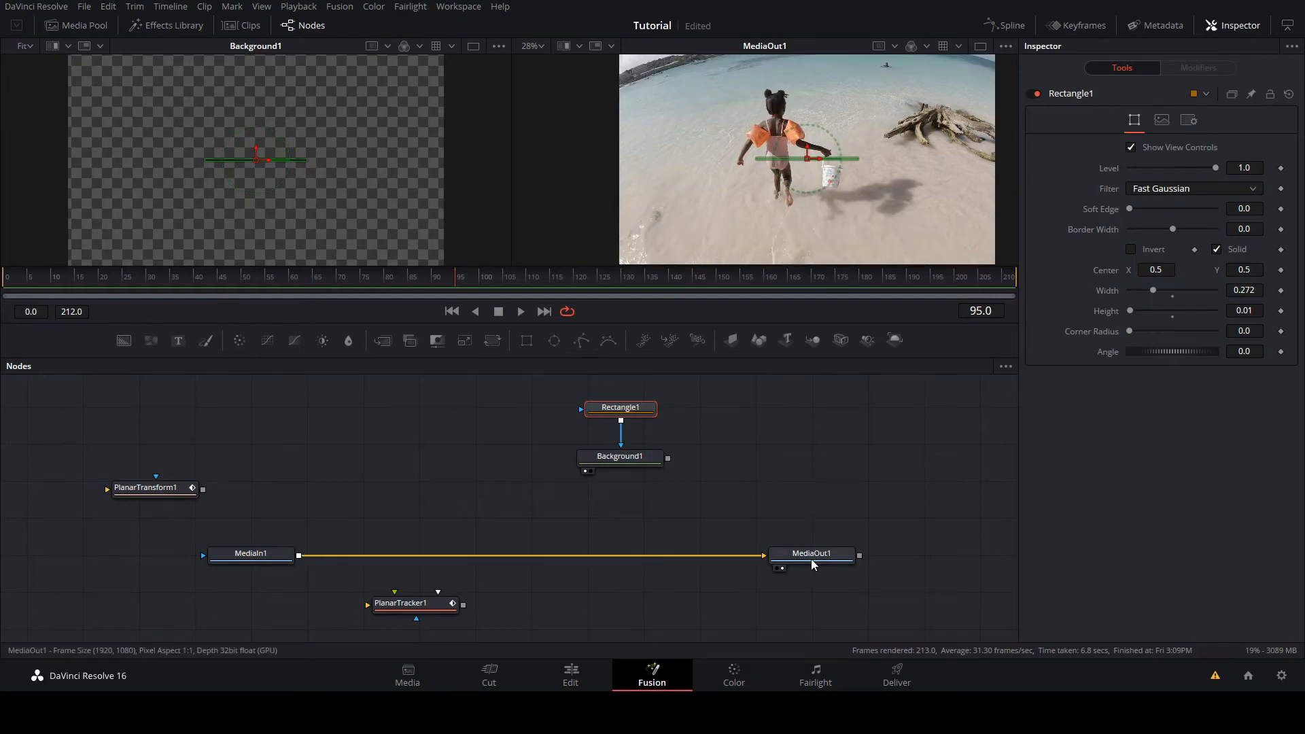
drag(812, 559, 820, 557)
click(620, 408)
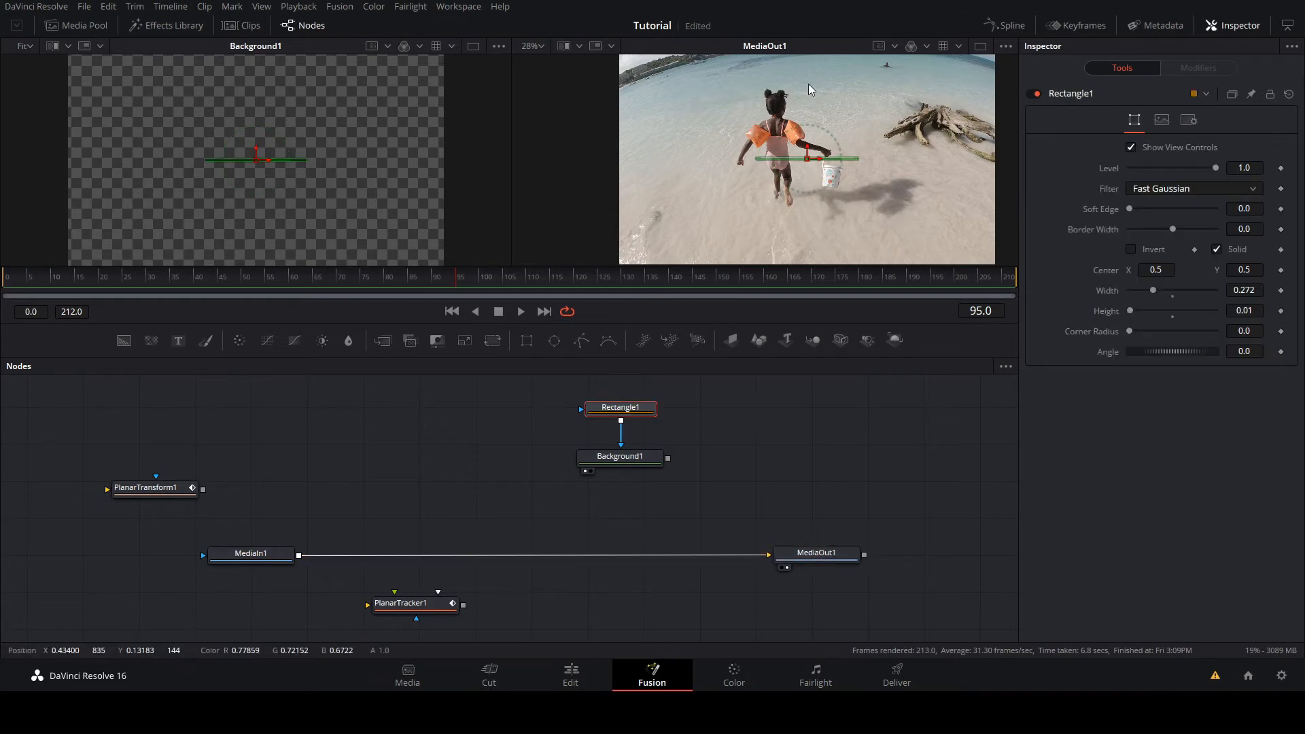
drag(809, 153, 873, 86)
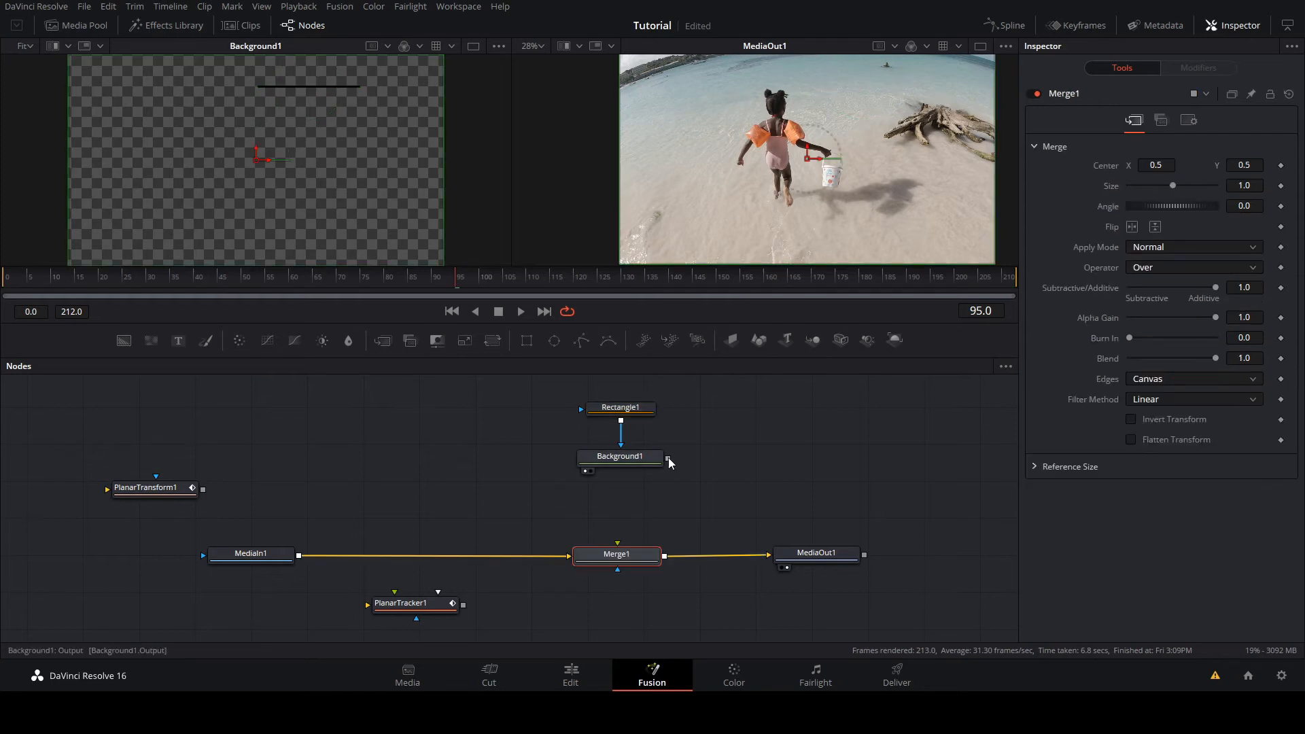
Step: Insert a Merge node between MediaIn1 and MediaOut1 and connect Background1 as its foreground
drag(668, 460, 618, 545)
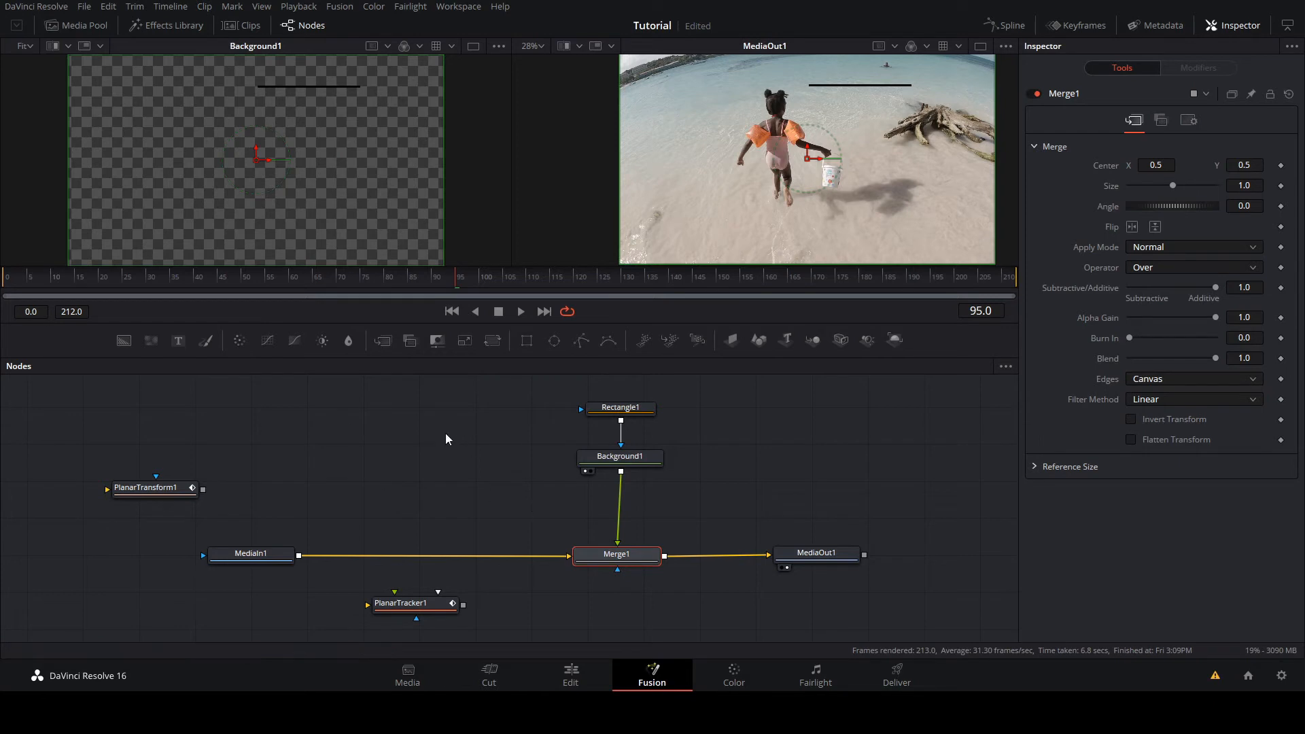
click(531, 418)
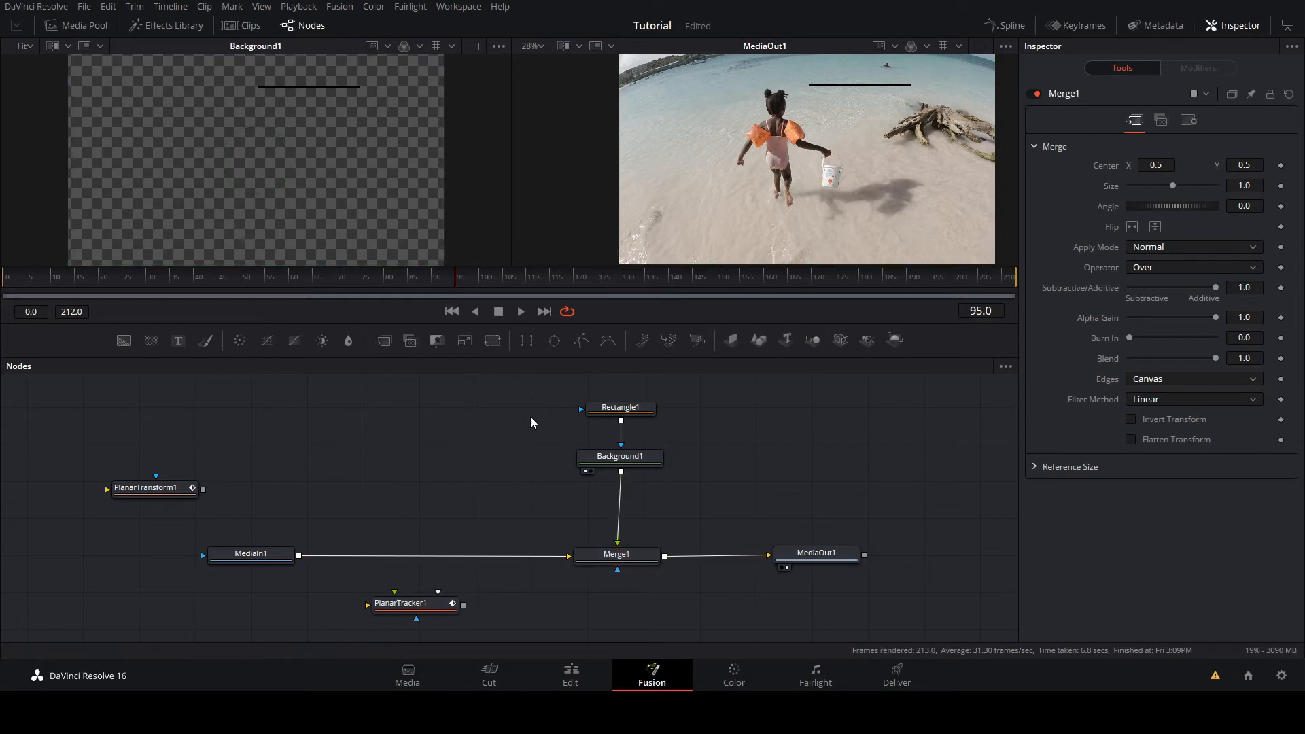
Step: Add a second Background node masked by a second Rectangle node, and display the new Background in the first viewer
click(527, 340)
drag(377, 452, 510, 409)
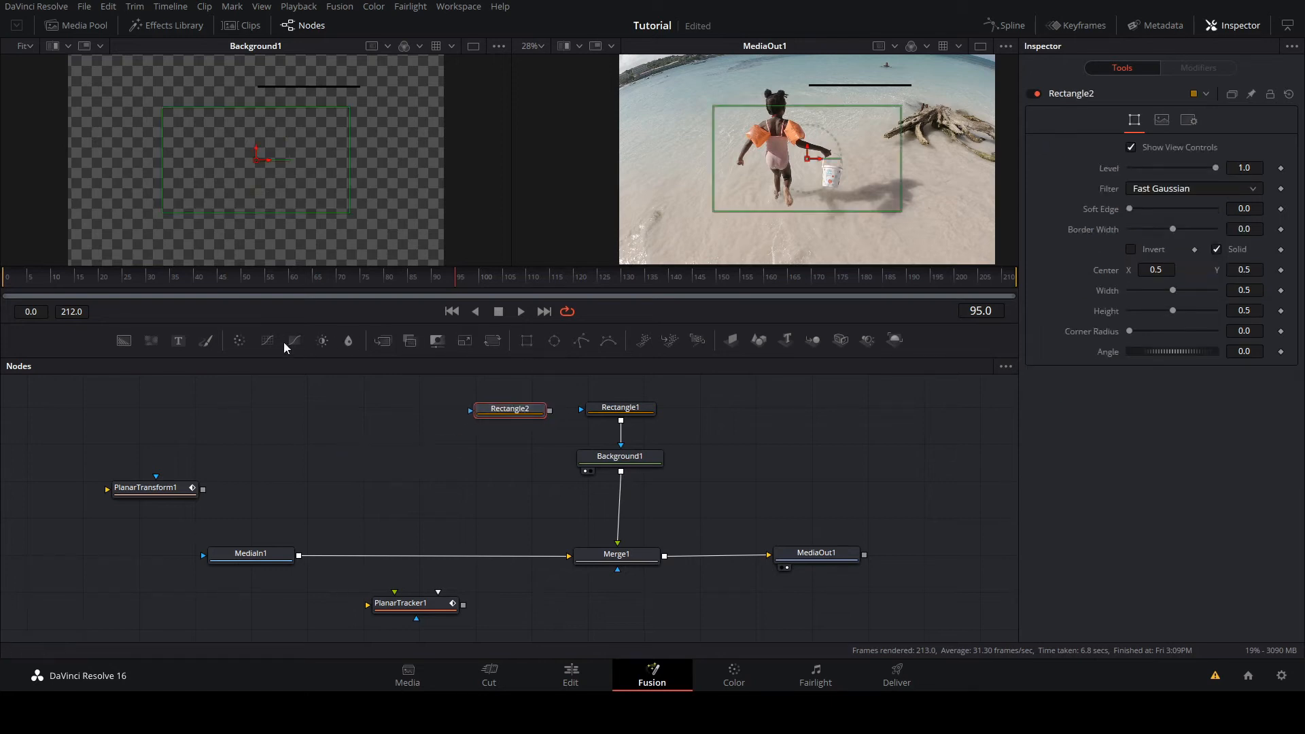
click(125, 340)
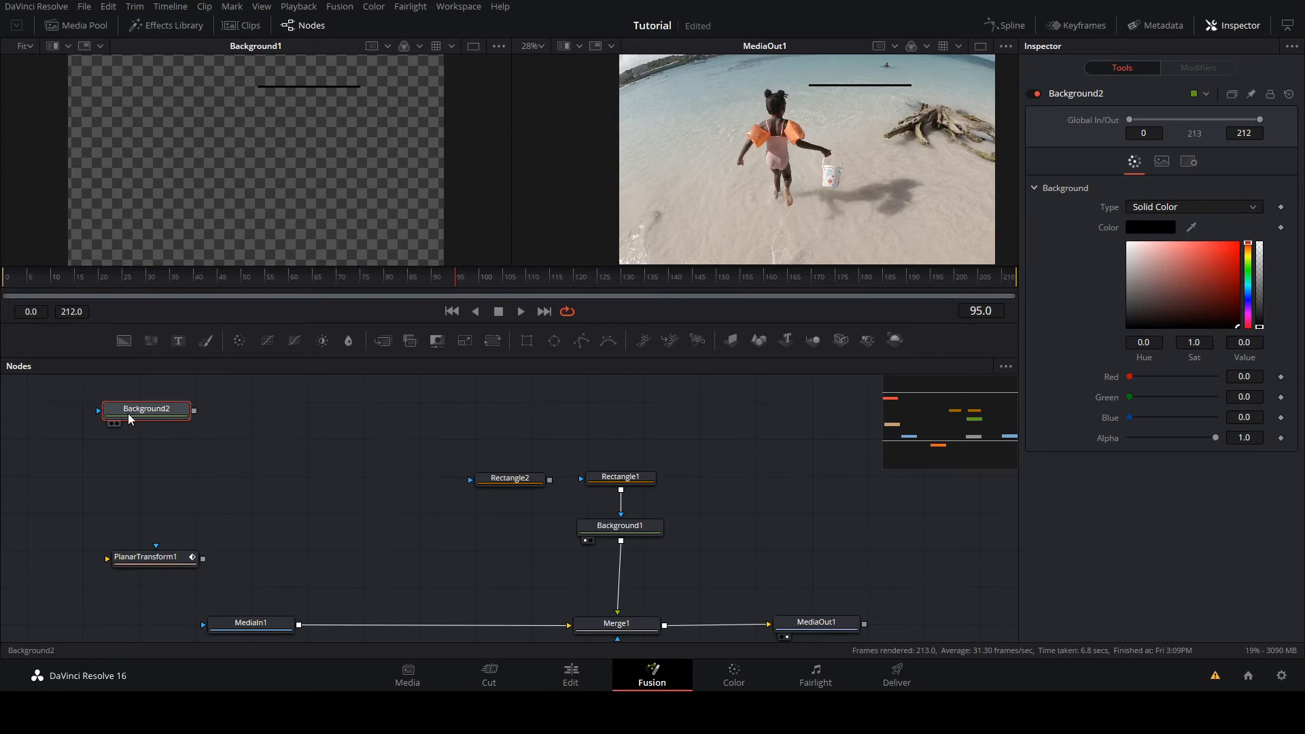
drag(131, 416, 501, 532)
scroll(472, 504, down, 3)
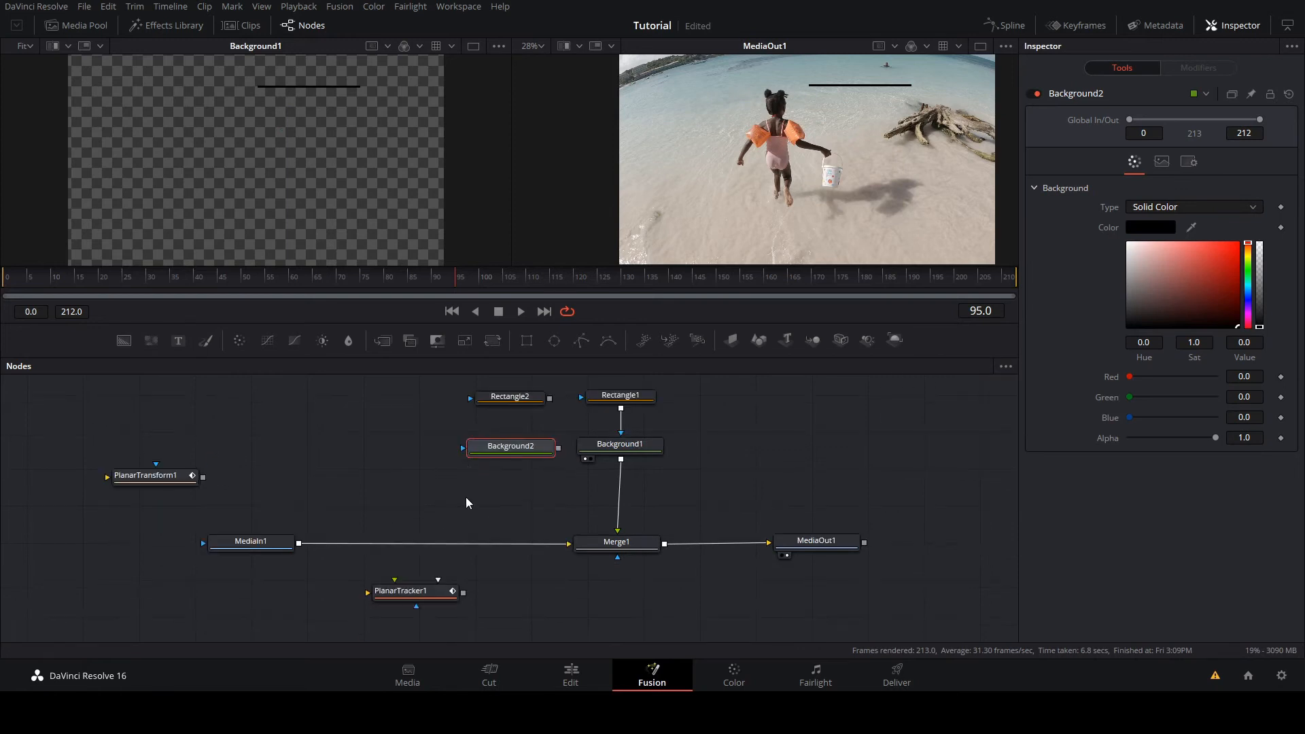
click(511, 411)
drag(549, 409, 524, 474)
click(506, 464)
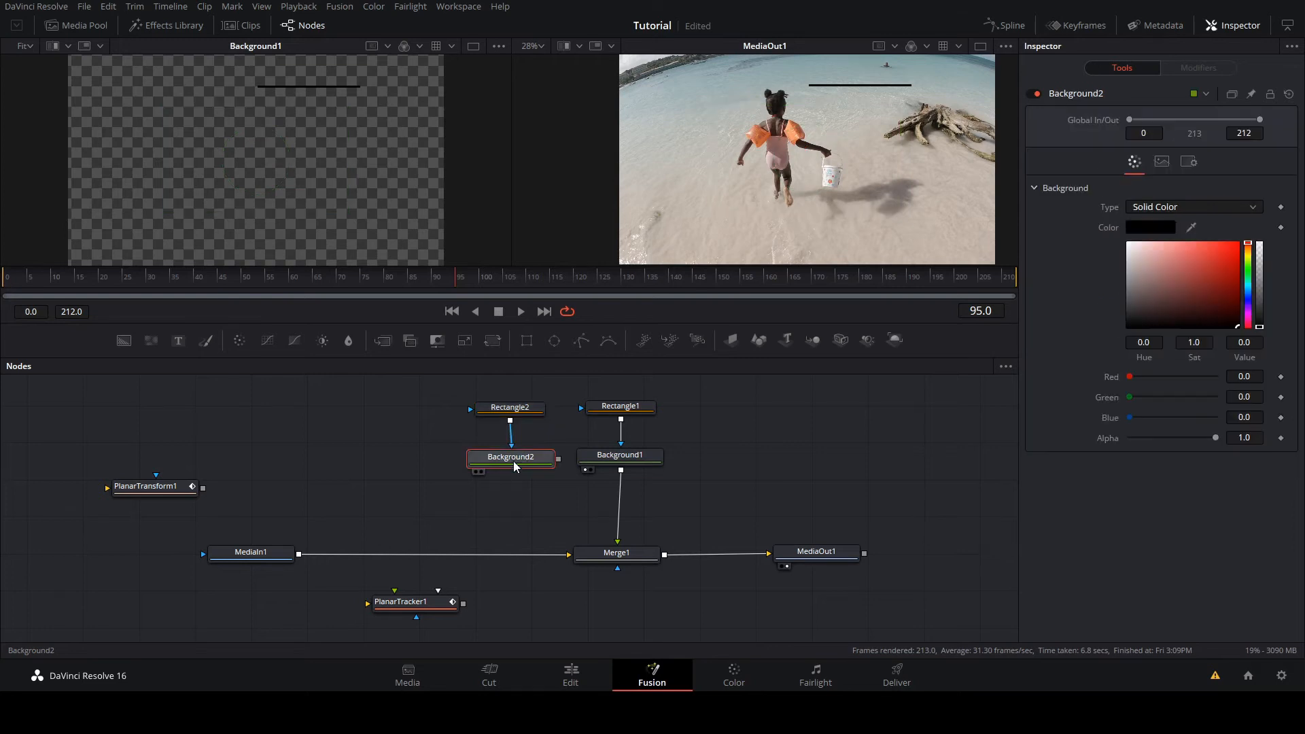
key(1)
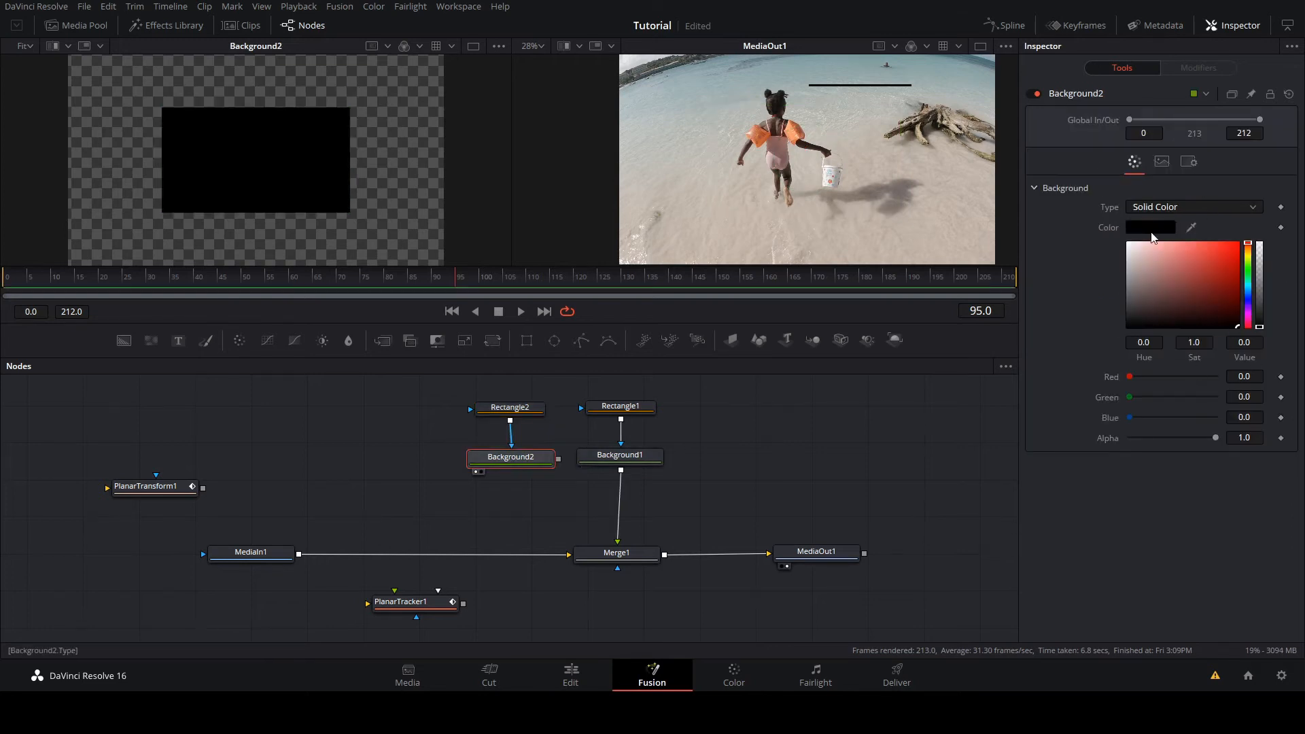
Step: Shape Rectangle2 into a short thin line with a height of 0.01 and a width of 0.055
drag(524, 458, 522, 457)
click(516, 410)
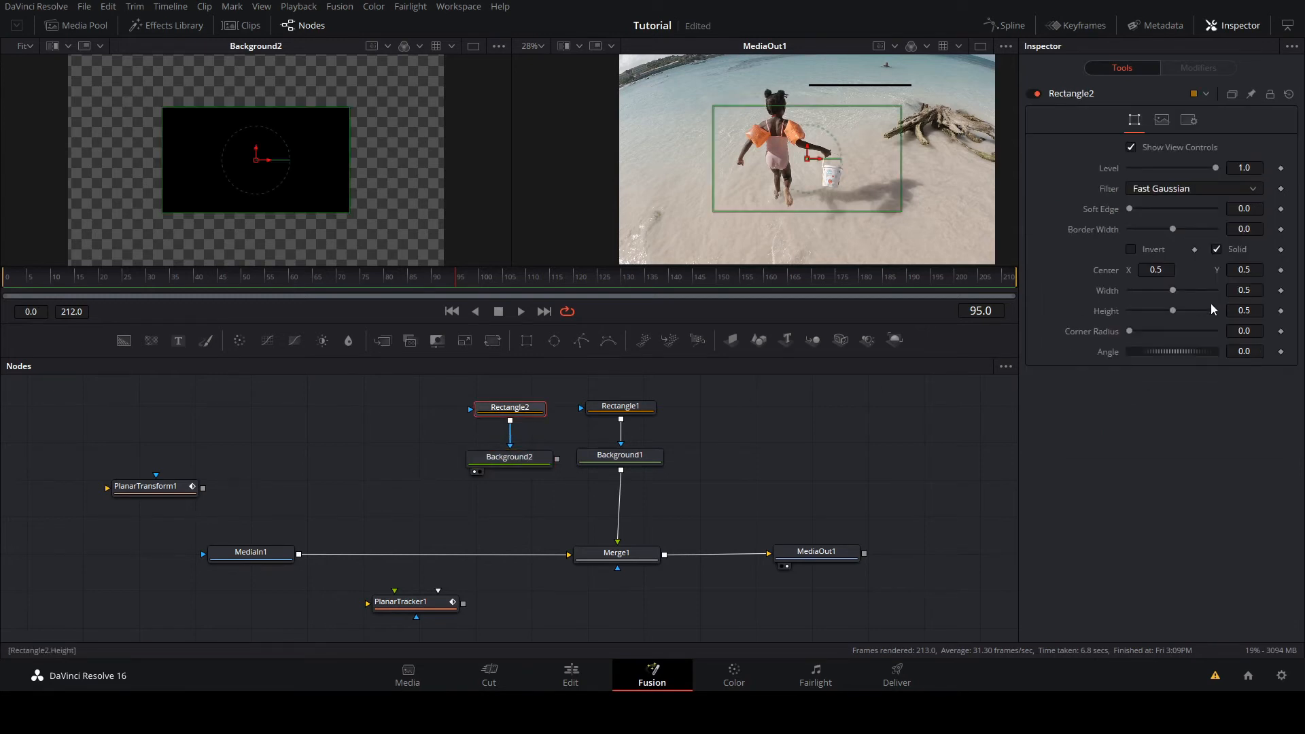
click(1251, 313)
text(0.01)
key(Tab)
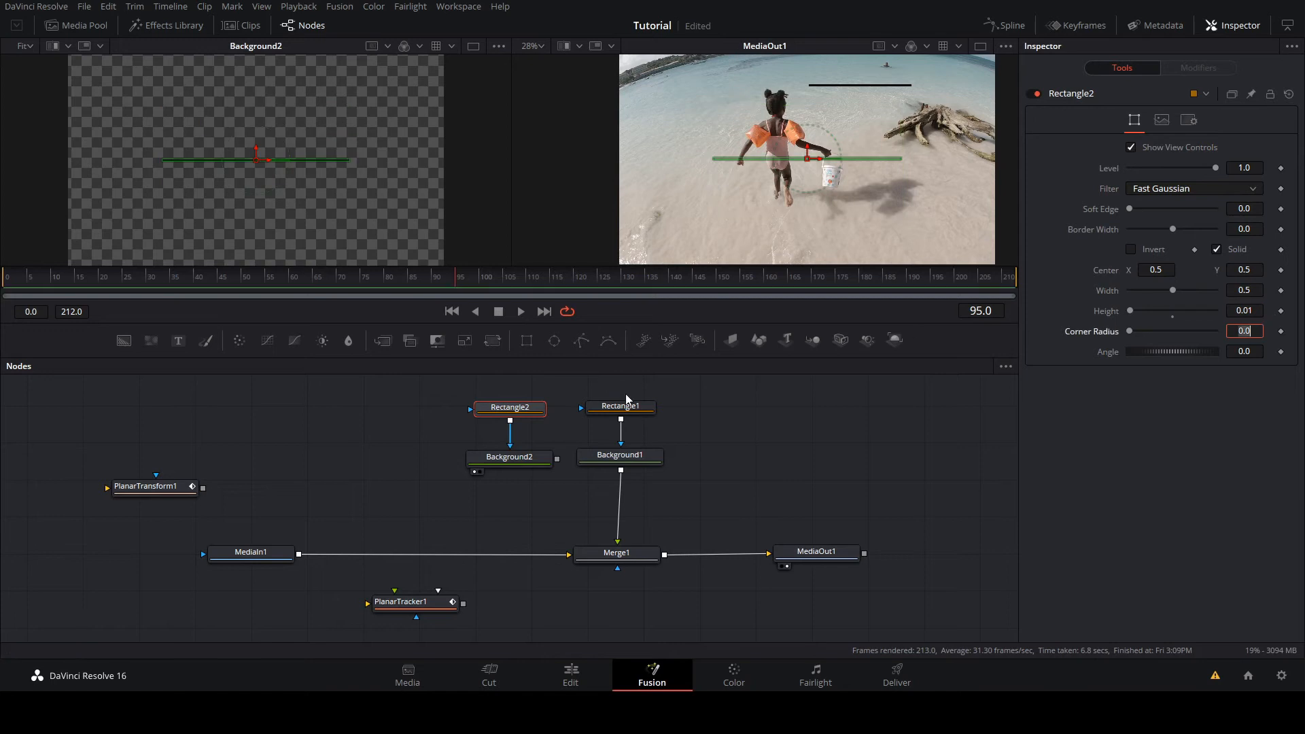
click(1259, 293)
drag(1259, 292, 983, 292)
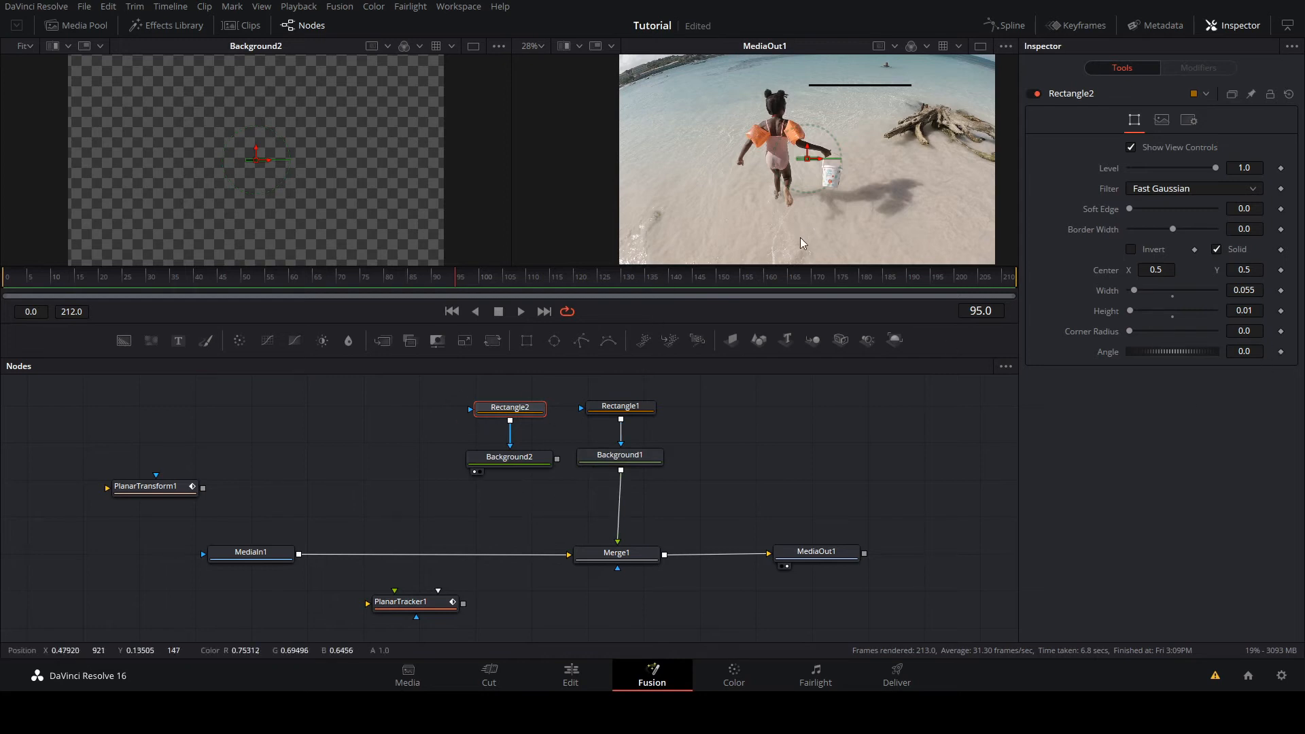
Step: Slant the Rectangle2 line by setting its angle to 50
drag(1248, 352, 1294, 352)
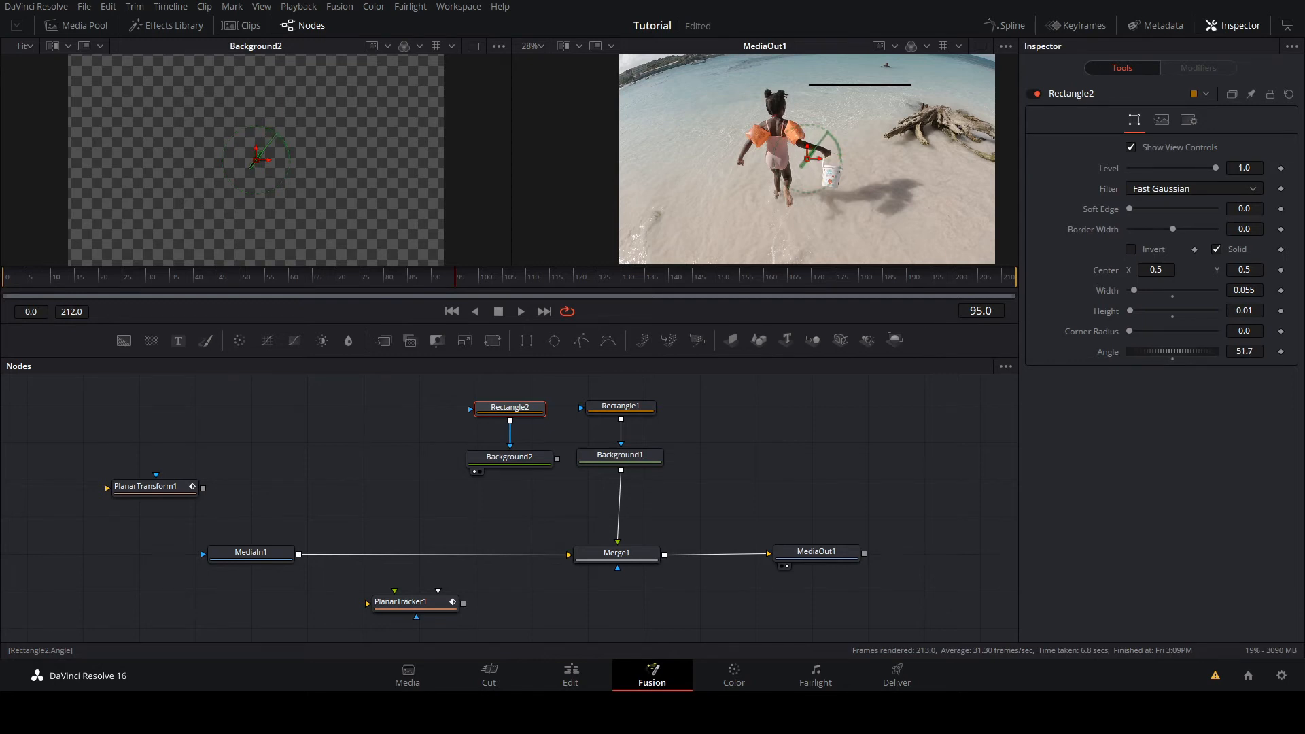
drag(1272, 351, 1270, 360)
click(1257, 352)
text(41.6)
text(50)
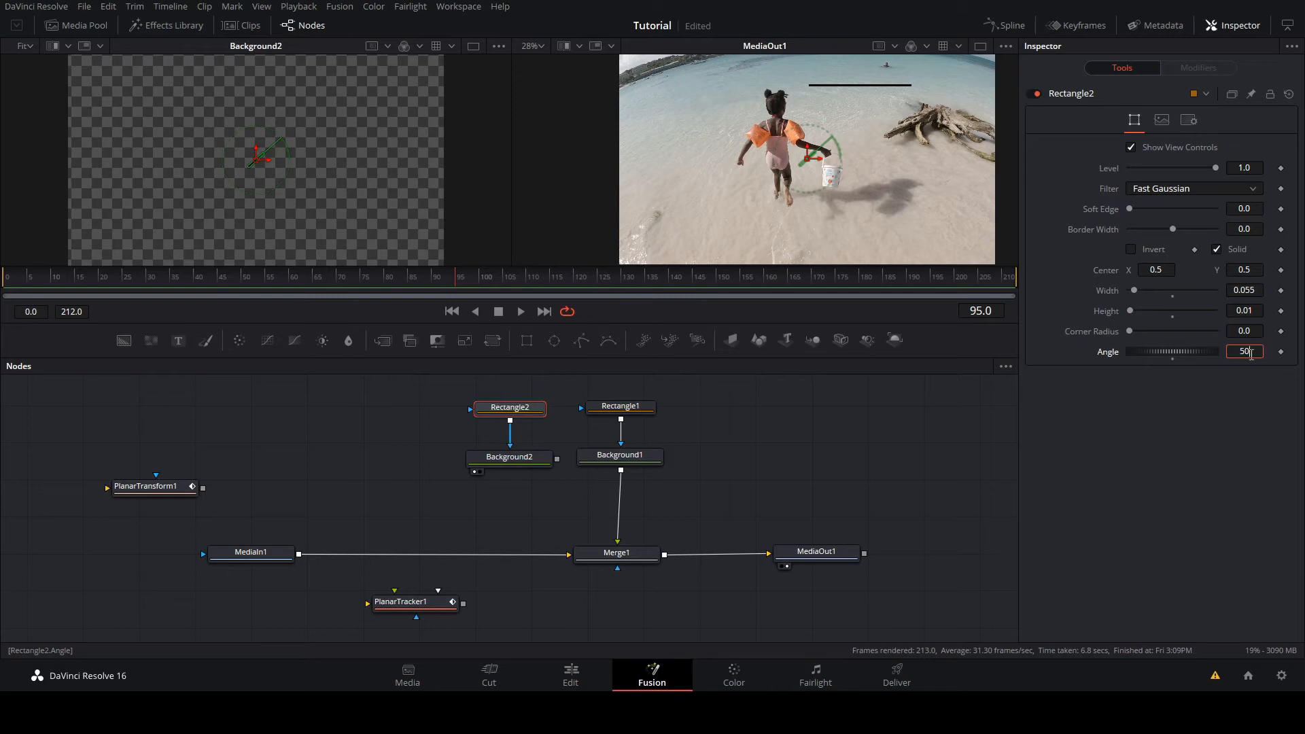
key(Return)
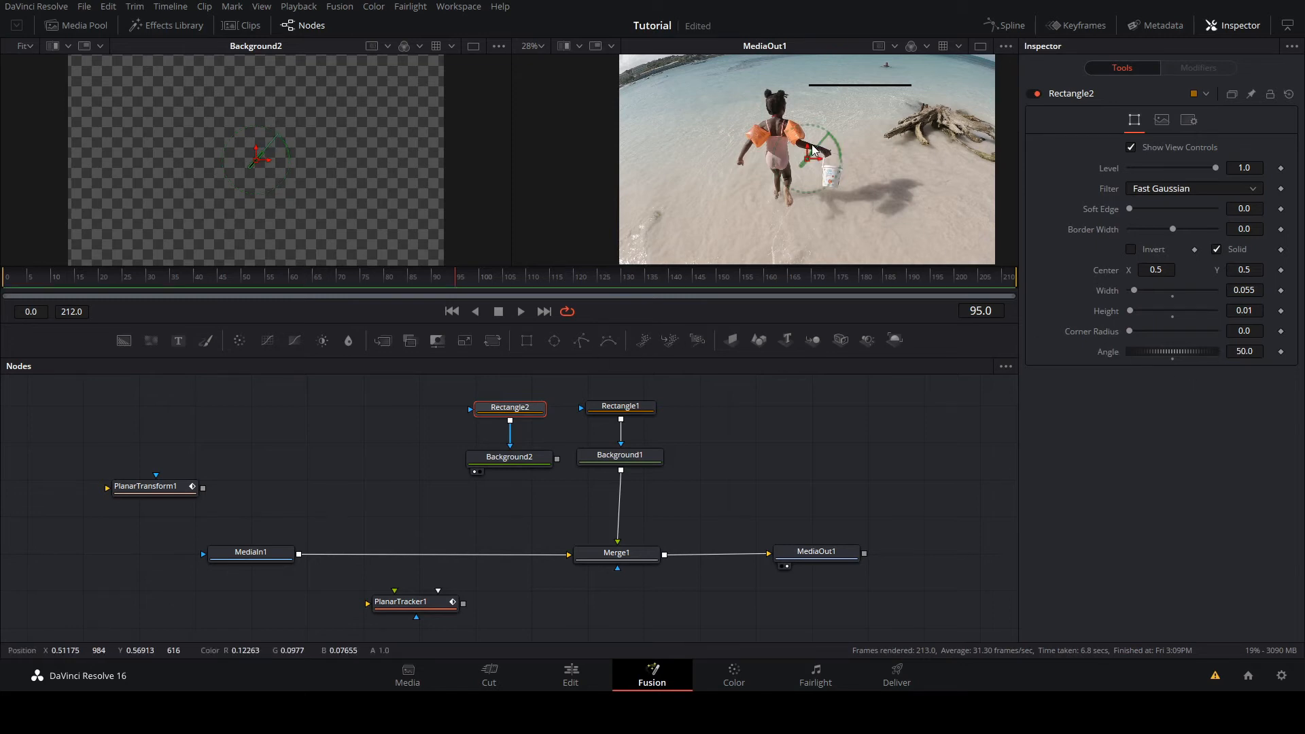
Step: Move the slanted Rectangle2 line beside the girl's head so its upper end meets the near end of the horizontal line
drag(813, 147, 905, 226)
scroll(826, 100, up, 5)
mouse_move(824, 174)
mouse_down()
mouse_move(825, 163)
mouse_move(833, 173)
mouse_move(814, 172)
mouse_up()
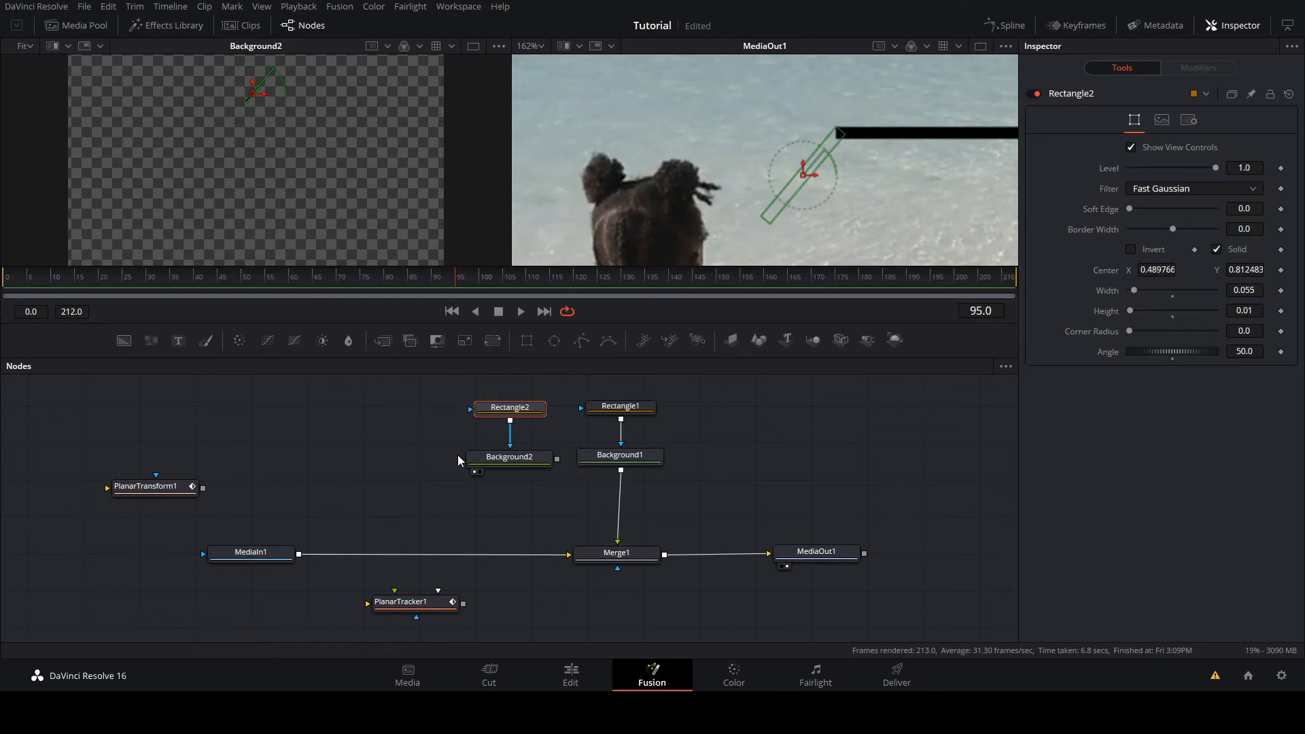
Step: Insert a Merge between MediaIn1 and Merge1 with Background2, masked by Rectangle2, as foreground, and nudge the slanted line against the horizontal one
click(382, 342)
drag(520, 456, 520, 566)
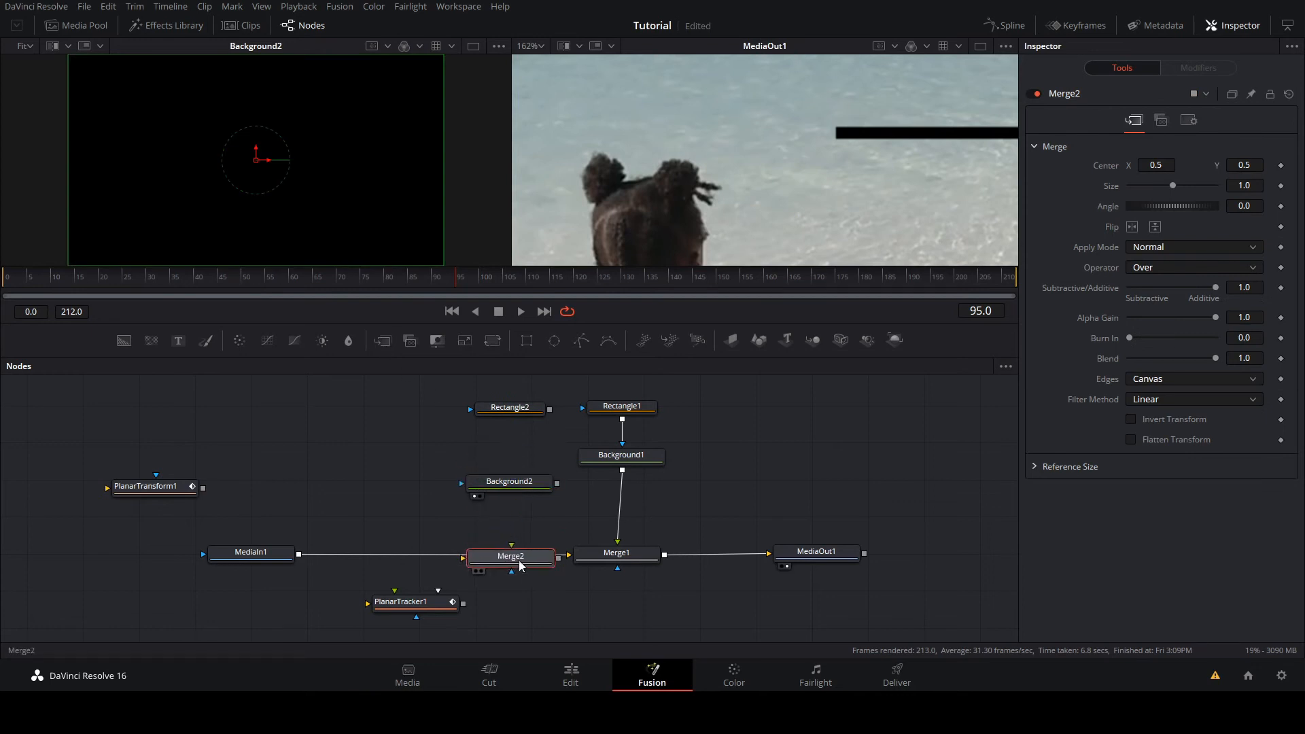
drag(514, 483, 513, 465)
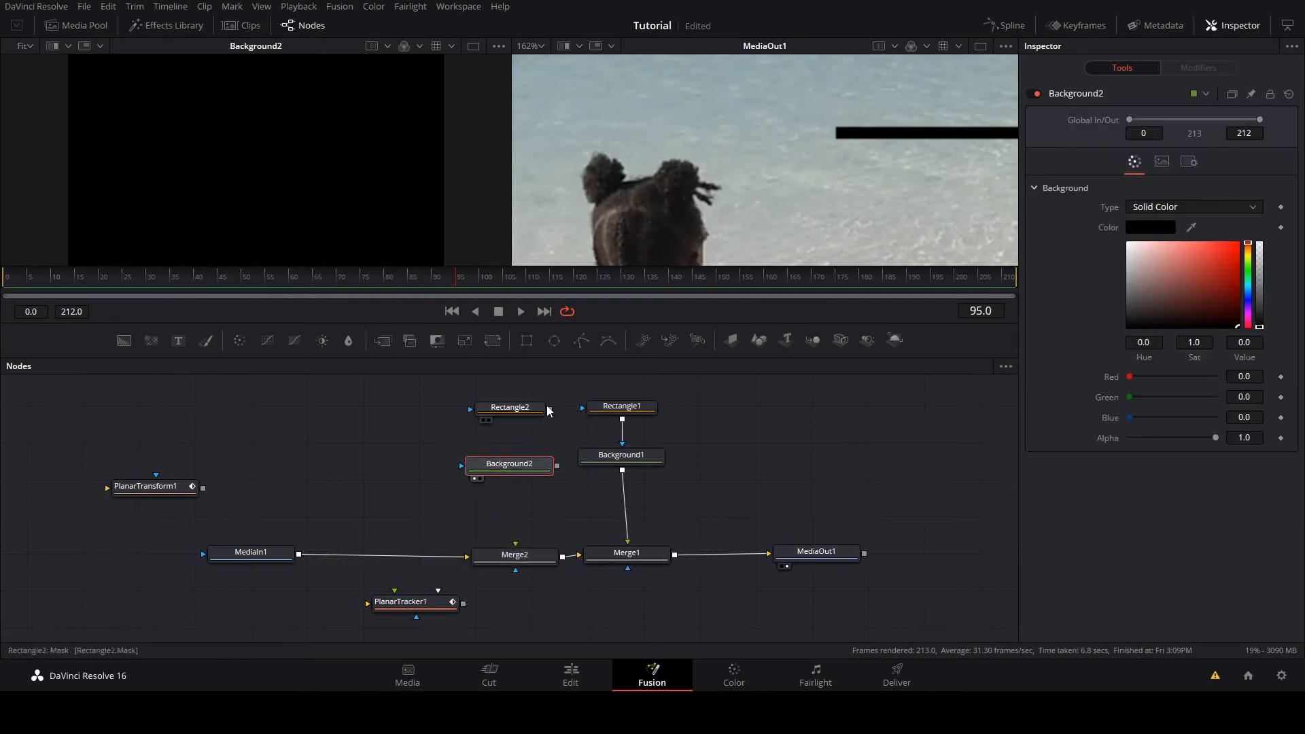
drag(548, 410, 516, 560)
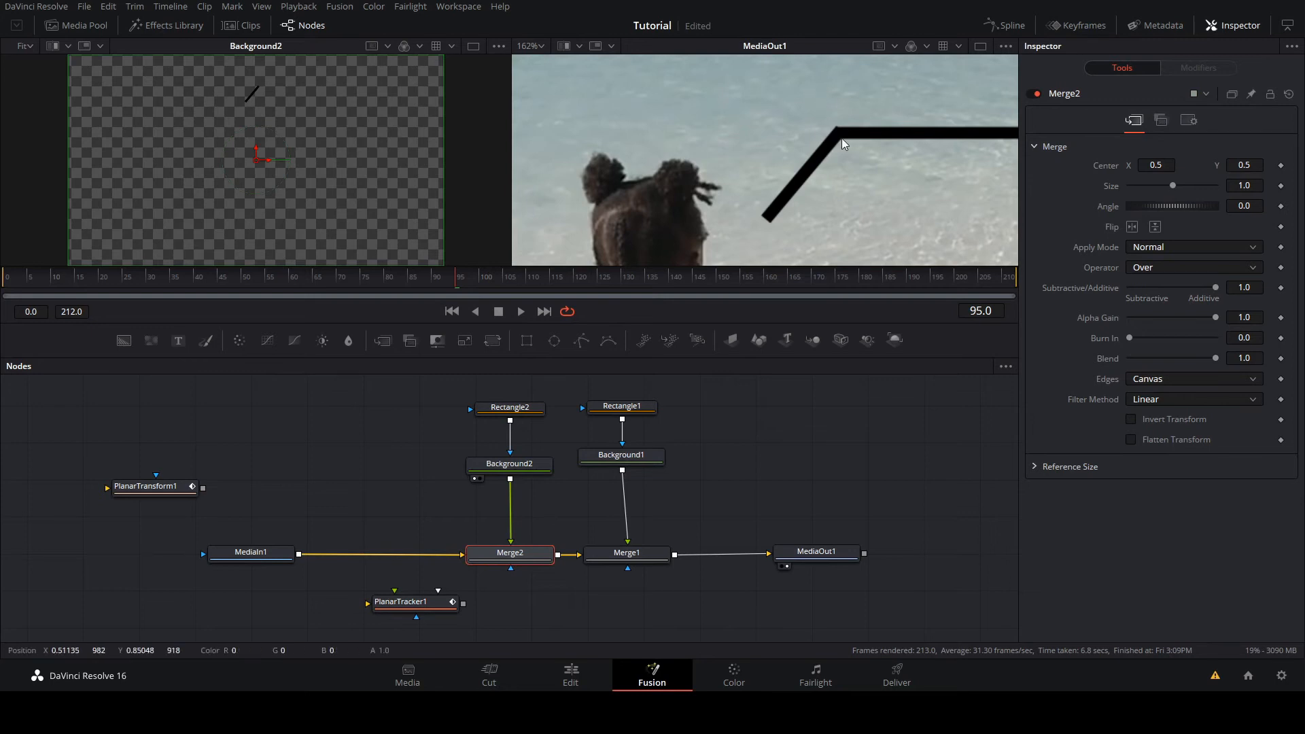
click(518, 409)
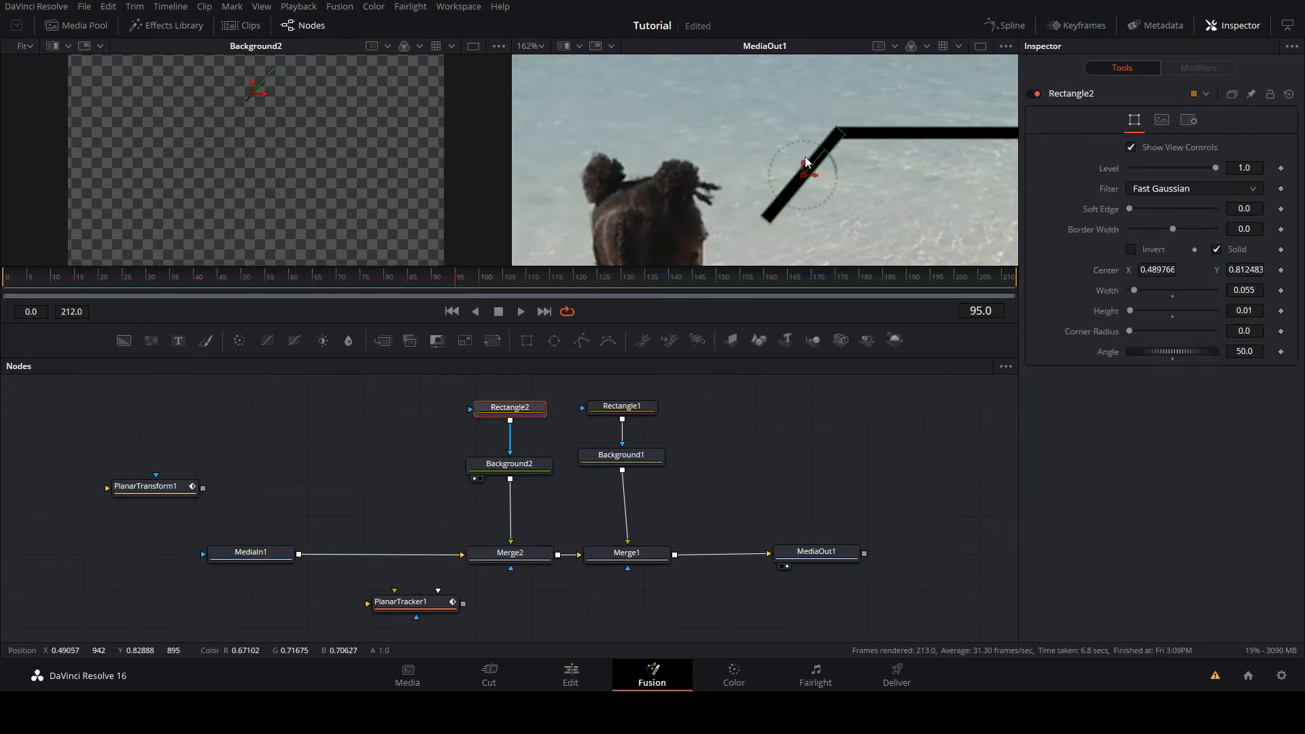
drag(805, 166, 814, 173)
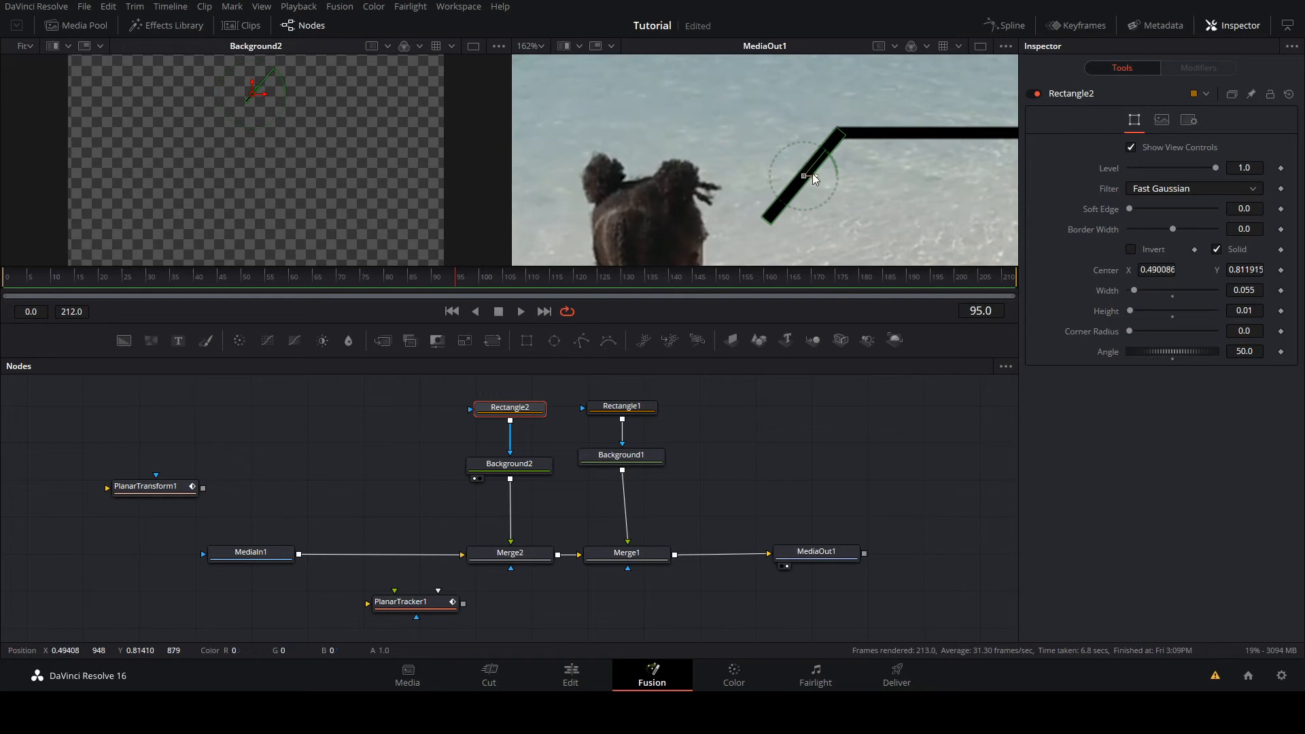
Step: Tidy the node graph, aligning both Rectangle and Background pairs above their Merge nodes with room left beneath them
click(514, 559)
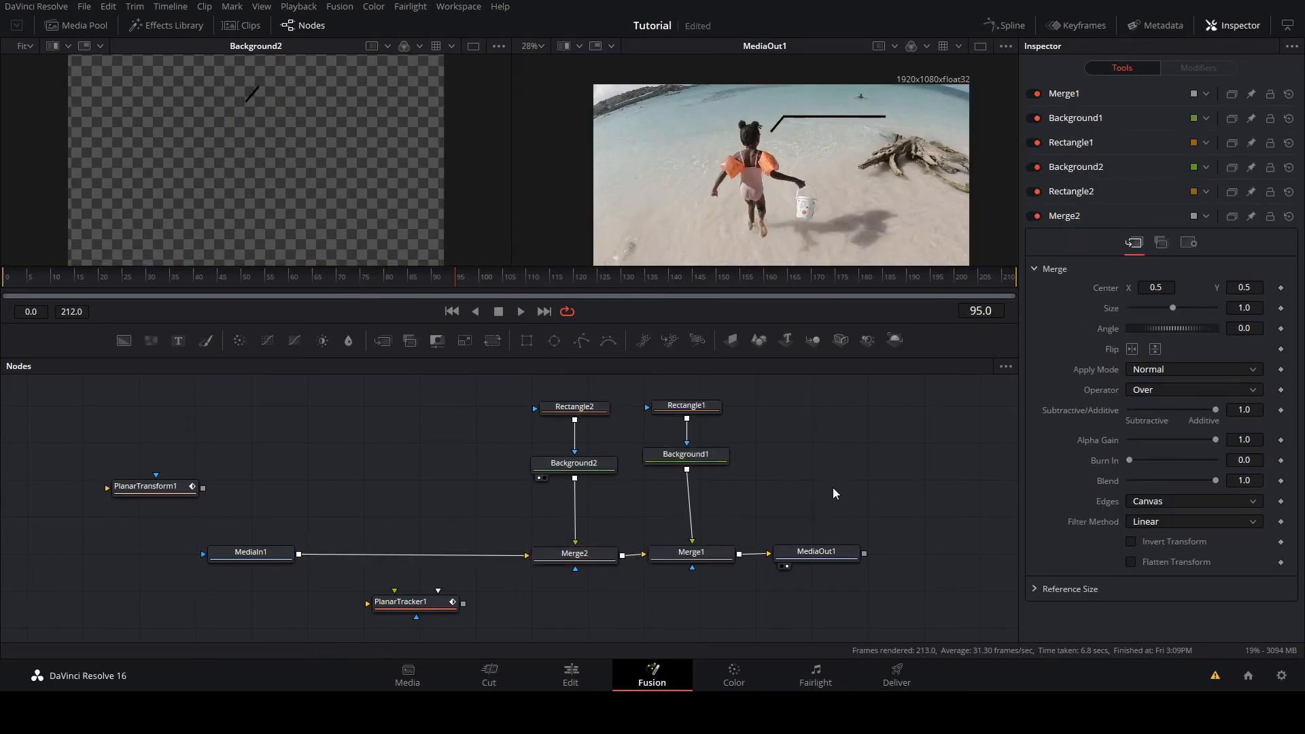
click(818, 507)
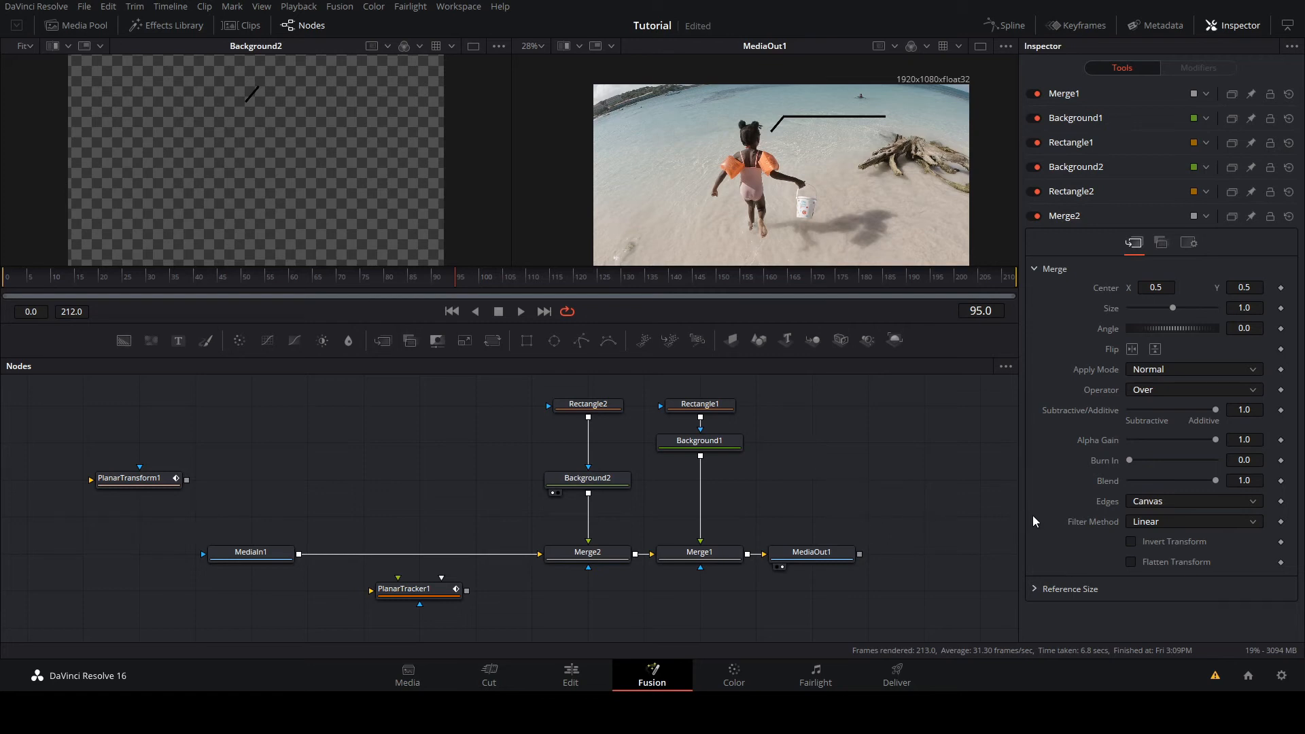
drag(588, 478, 588, 441)
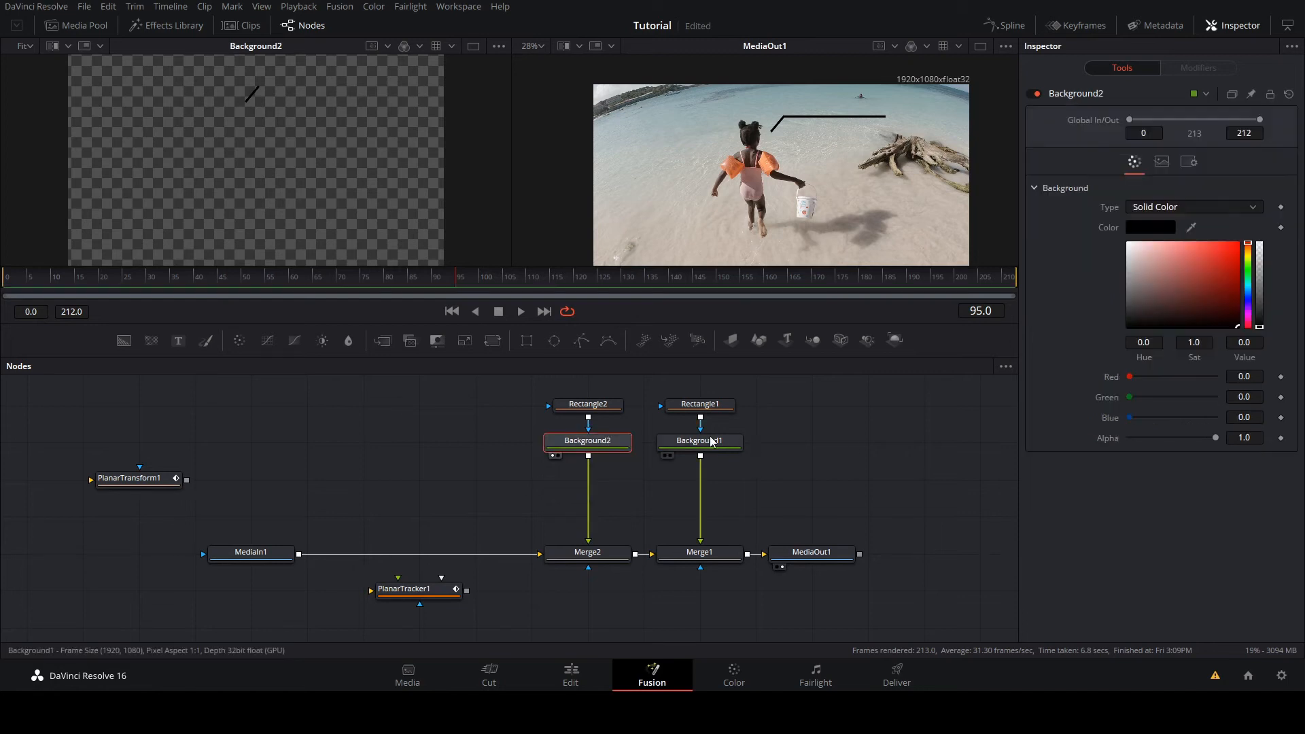
drag(779, 401, 602, 480)
click(796, 468)
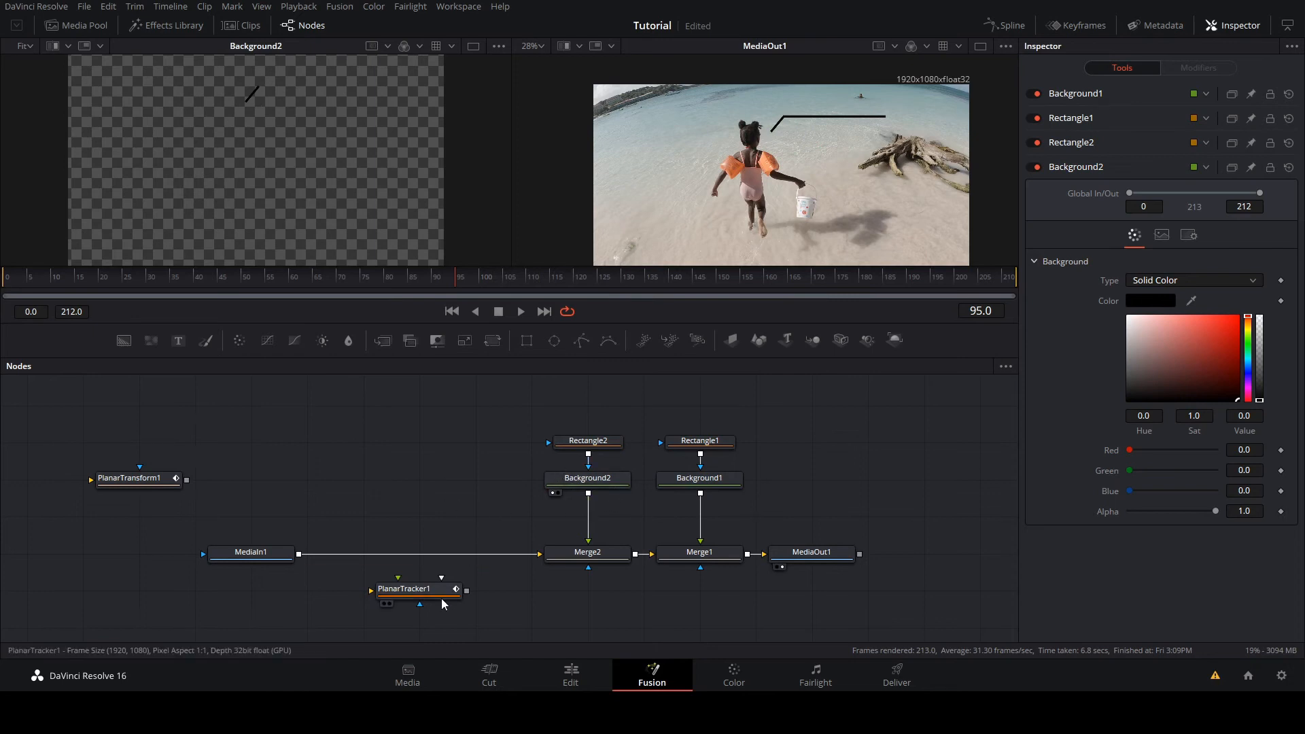
Step: Insert PlanarTransform1 between Background2 and Merge2 so the slanted line follows the track
drag(142, 484, 169, 454)
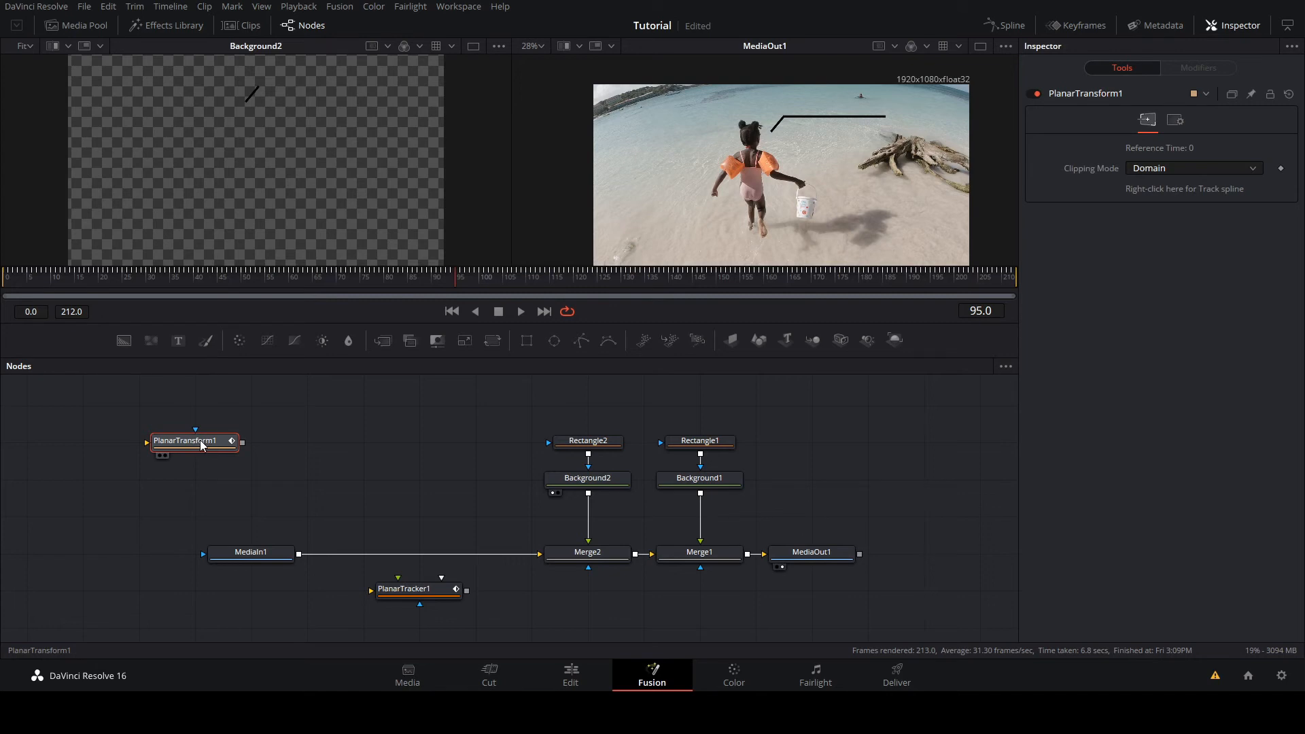
drag(202, 445, 590, 529)
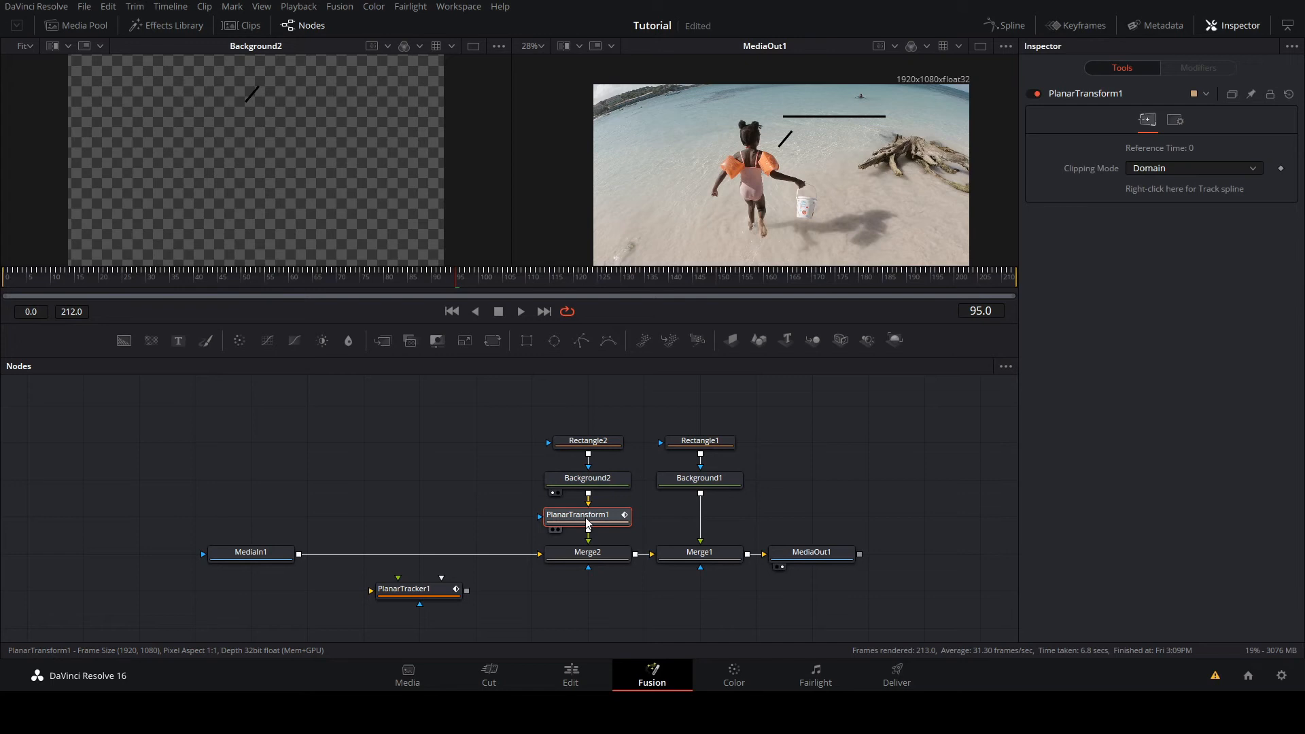
Step: Create another Planar Transform from PlanarTracker1, insert it between Background1 and Merge1, and scrub through the clip, ending at frame 0
click(420, 596)
click(1156, 378)
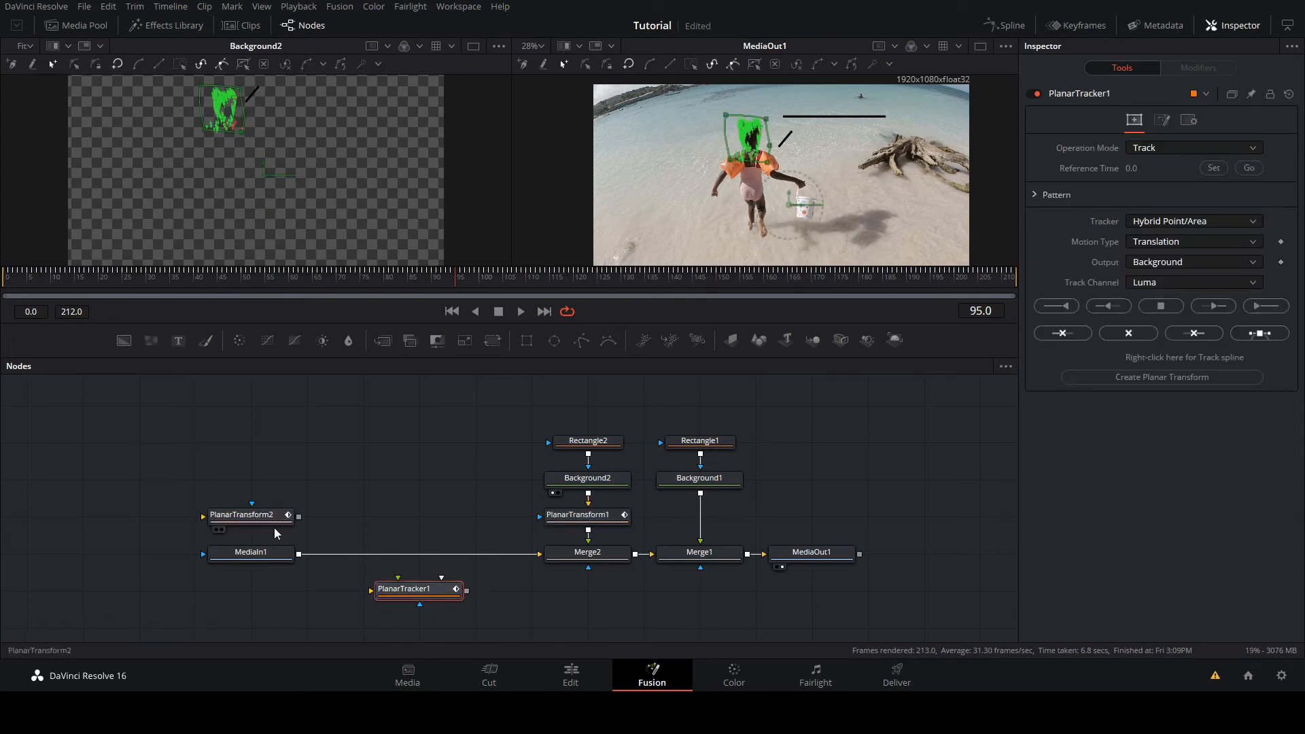
click(256, 518)
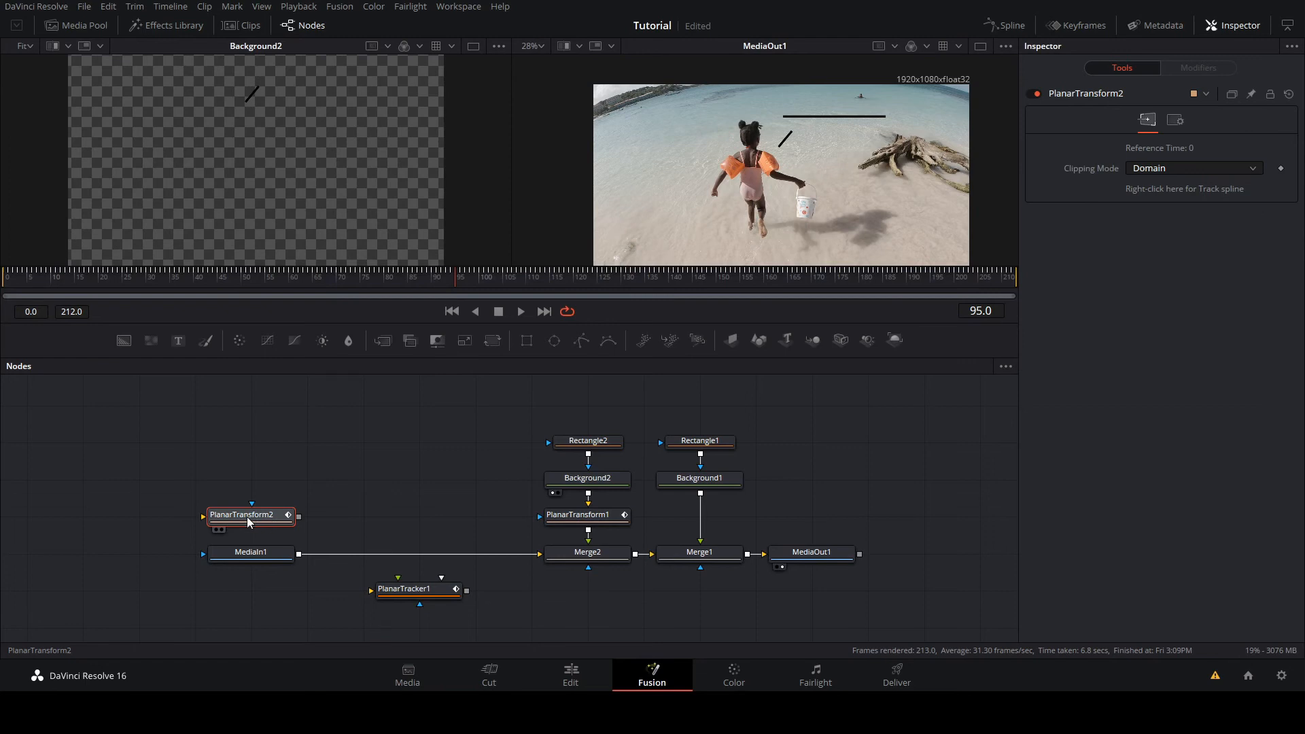
drag(248, 522, 704, 524)
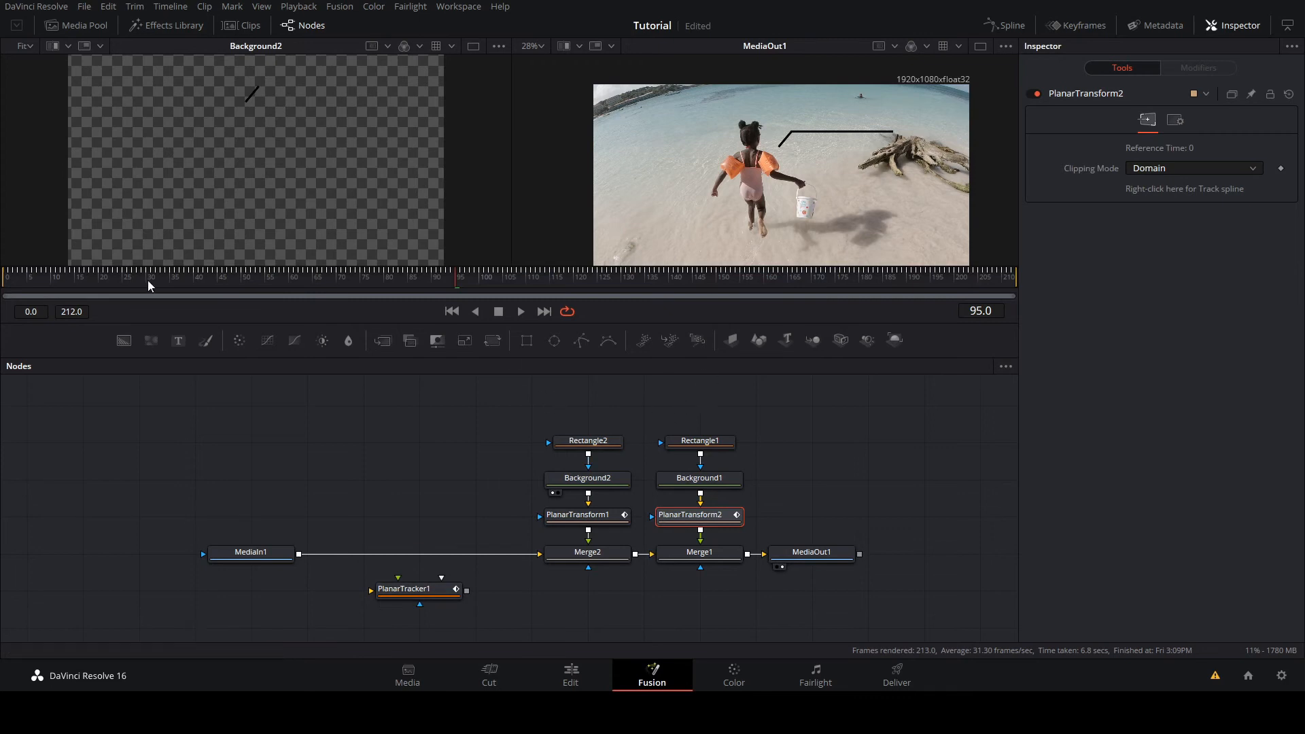
drag(98, 287, 353, 393)
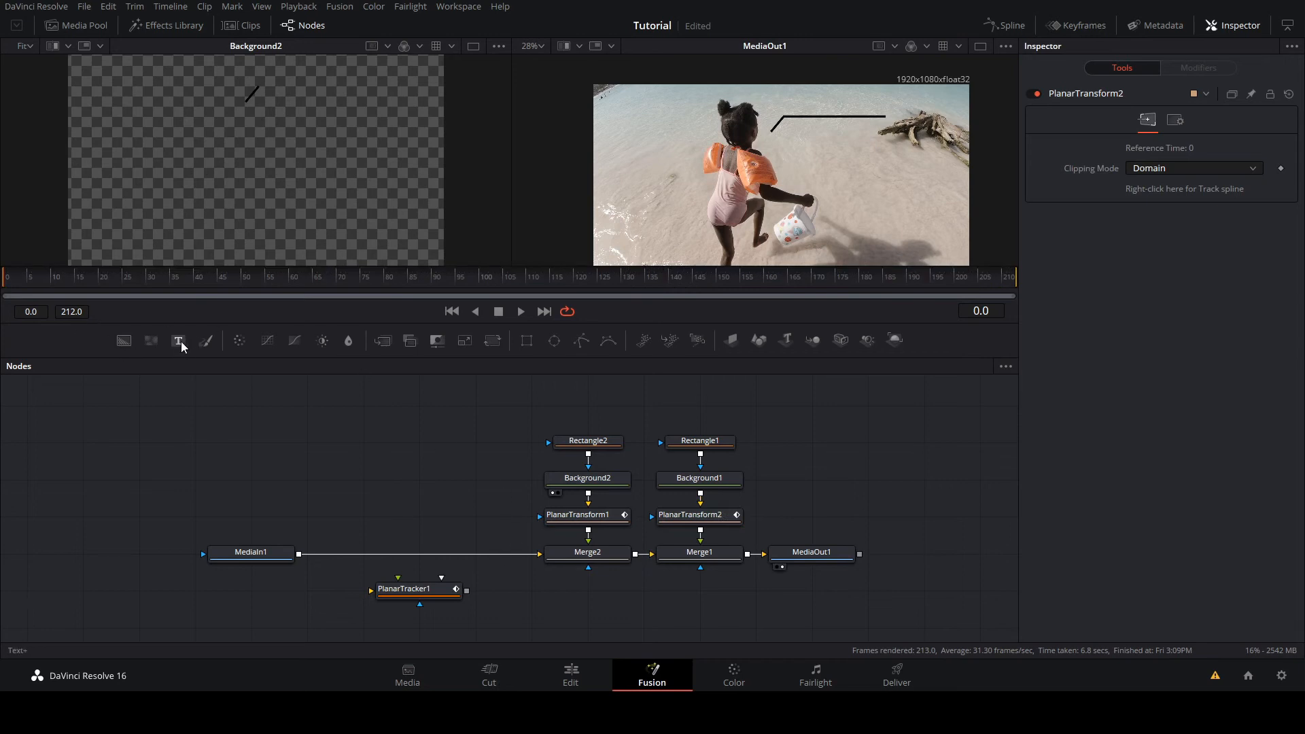
Step: Add two Text+ nodes side by side next to Rectangle2, disconnected from the automatically added Merge3
drag(179, 340, 478, 447)
drag(178, 340, 477, 468)
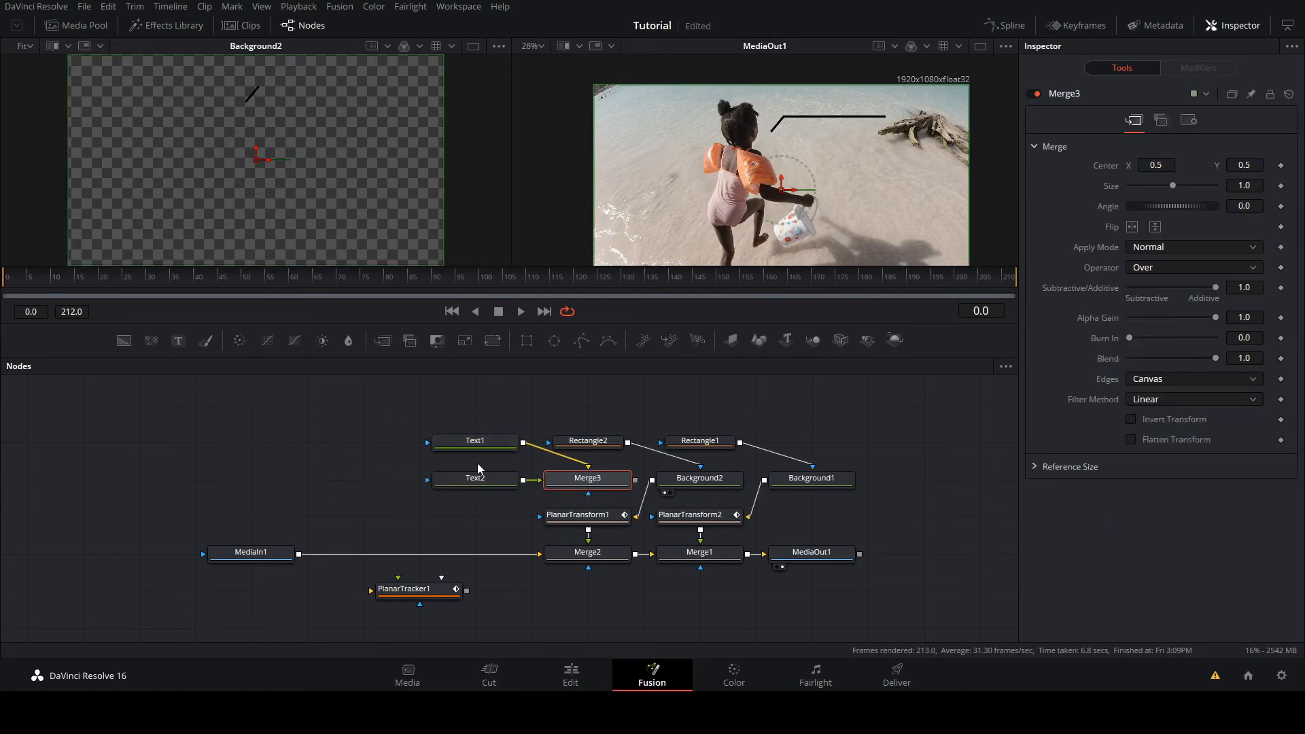
click(535, 481)
click(537, 472)
drag(487, 445, 375, 445)
drag(473, 479, 474, 456)
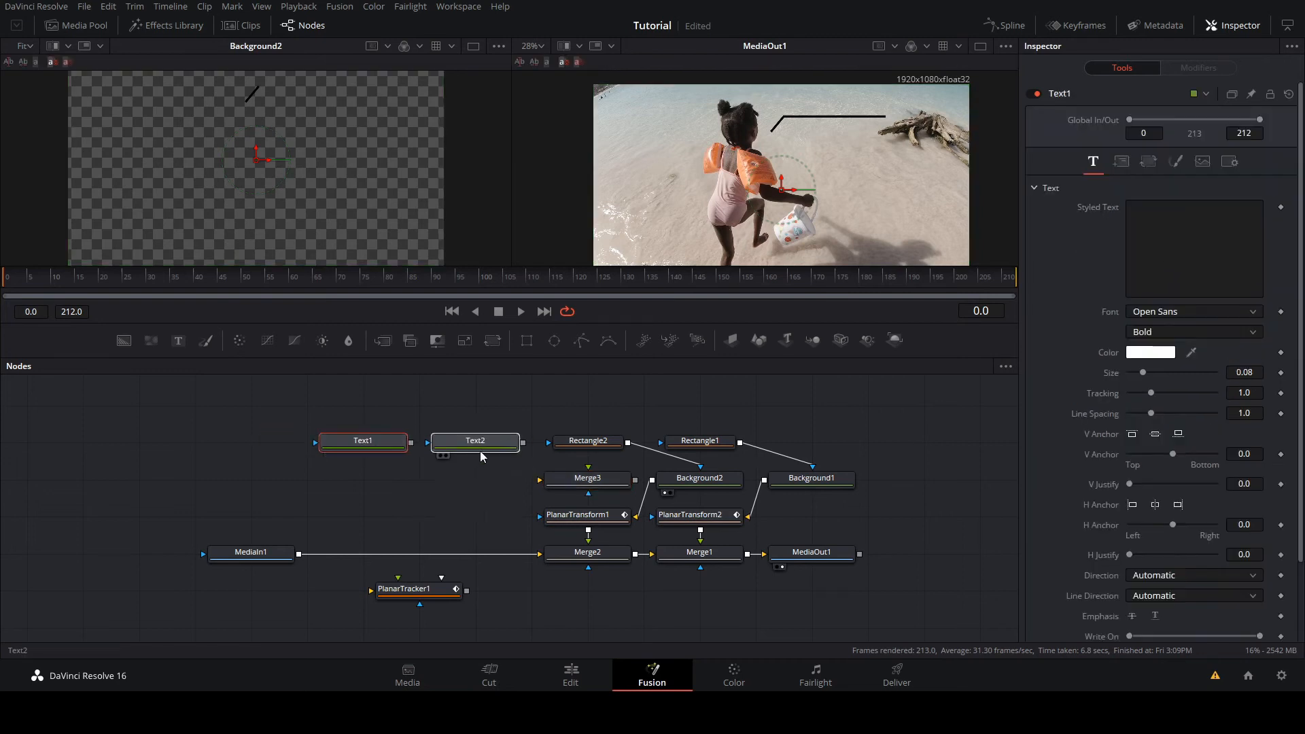
click(480, 450)
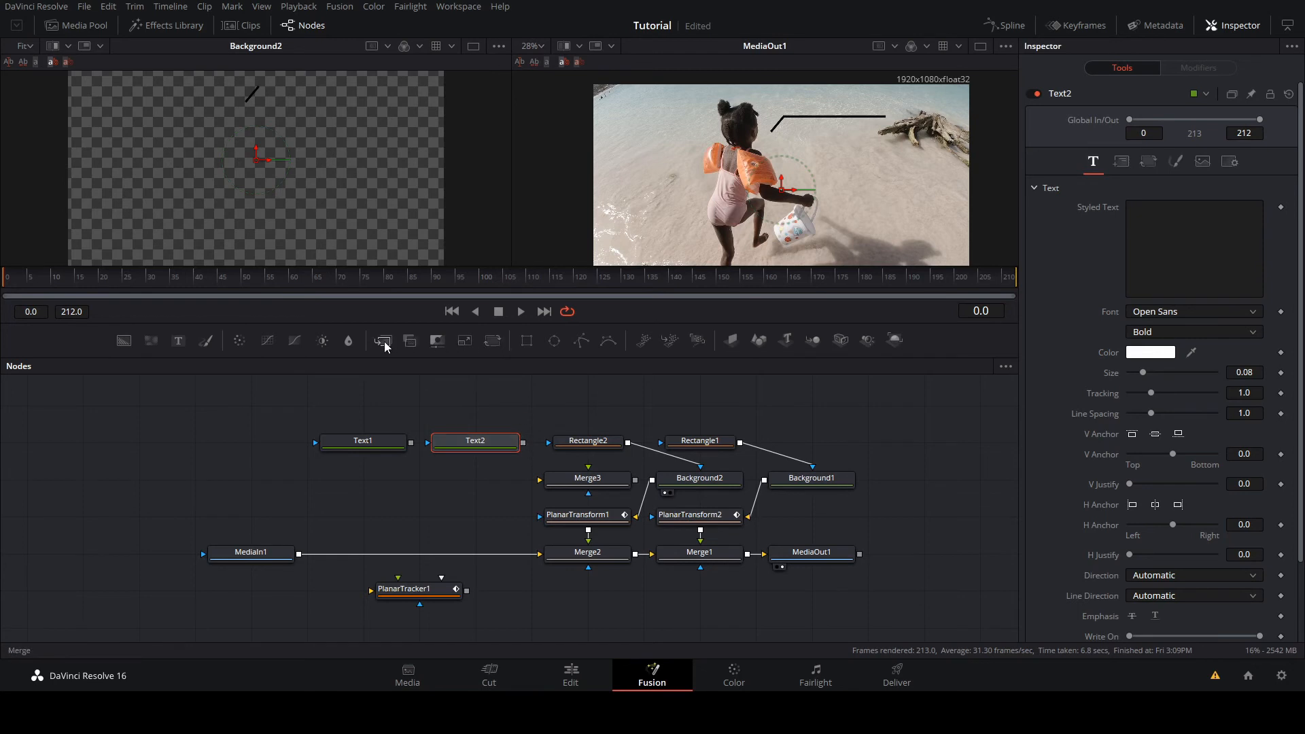
Step: Insert two Merge nodes between MediaIn1 and Merge2, with Text1 as the first one's foreground and Text2 as the second's
drag(385, 341, 373, 556)
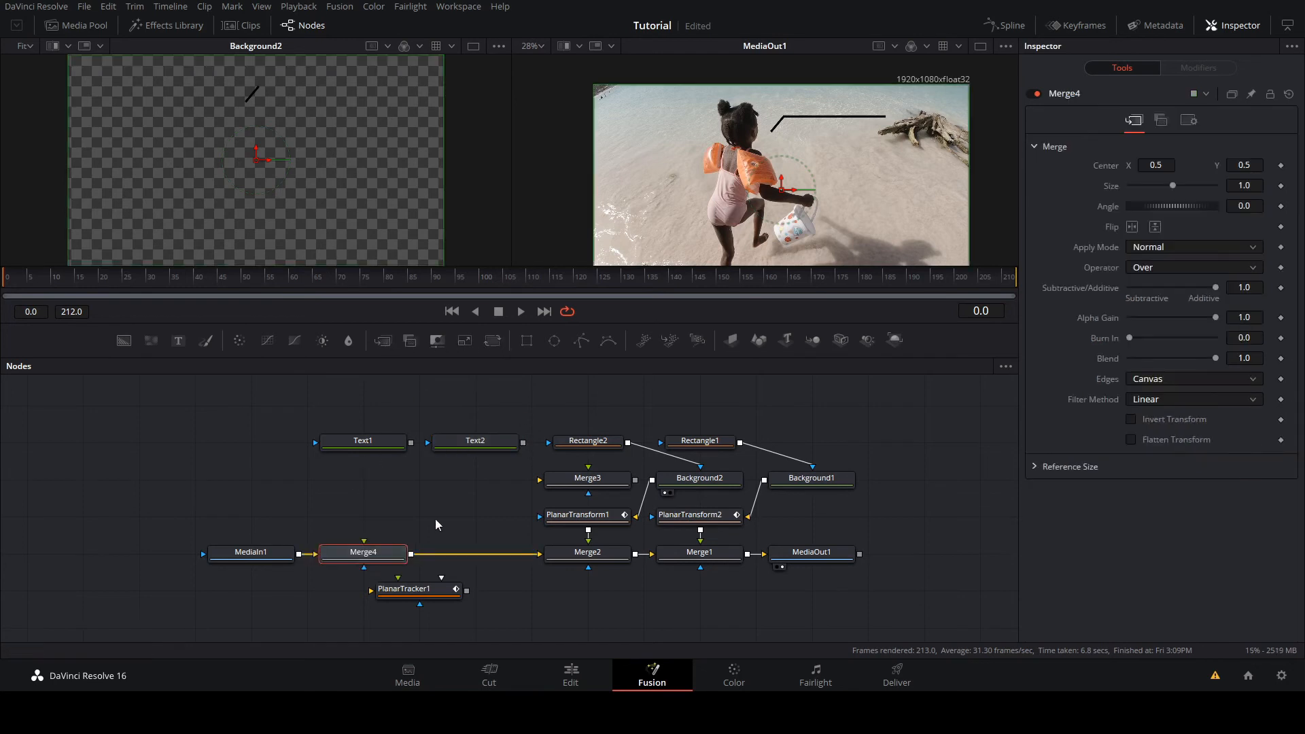
drag(383, 340, 480, 553)
click(503, 445)
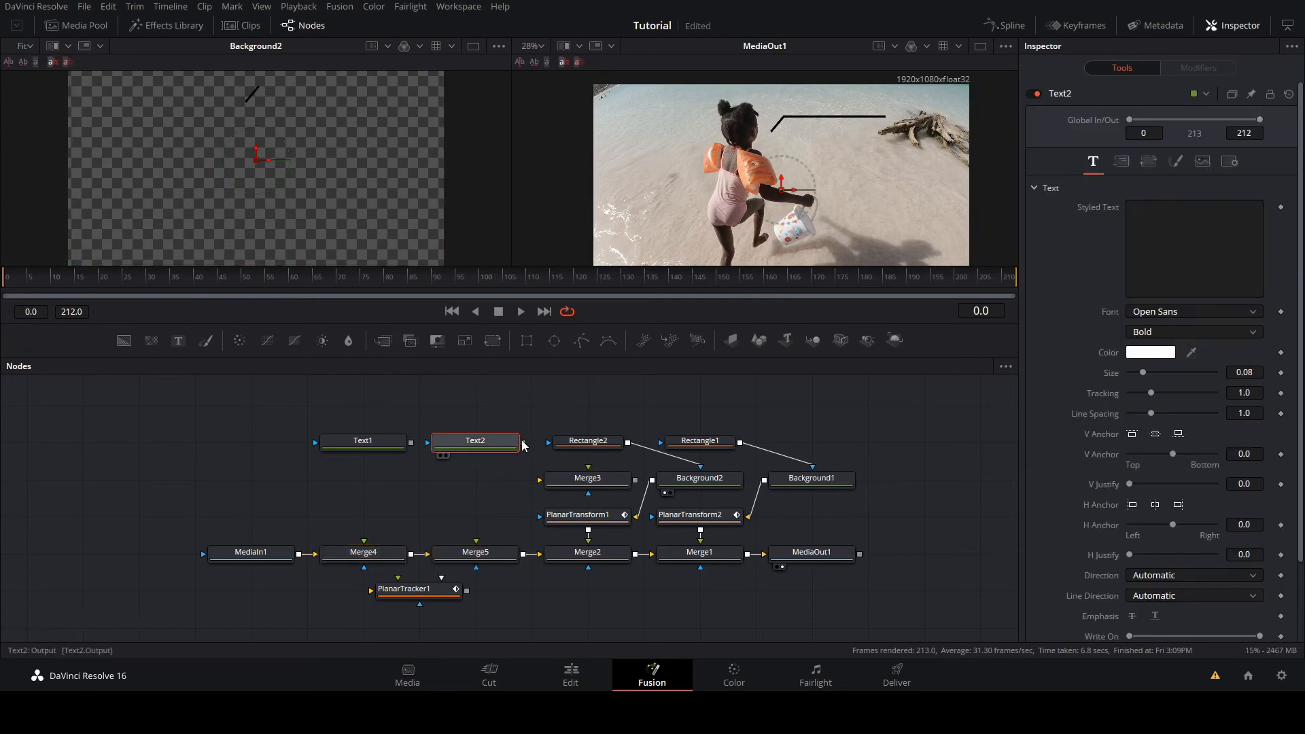
drag(522, 443, 476, 542)
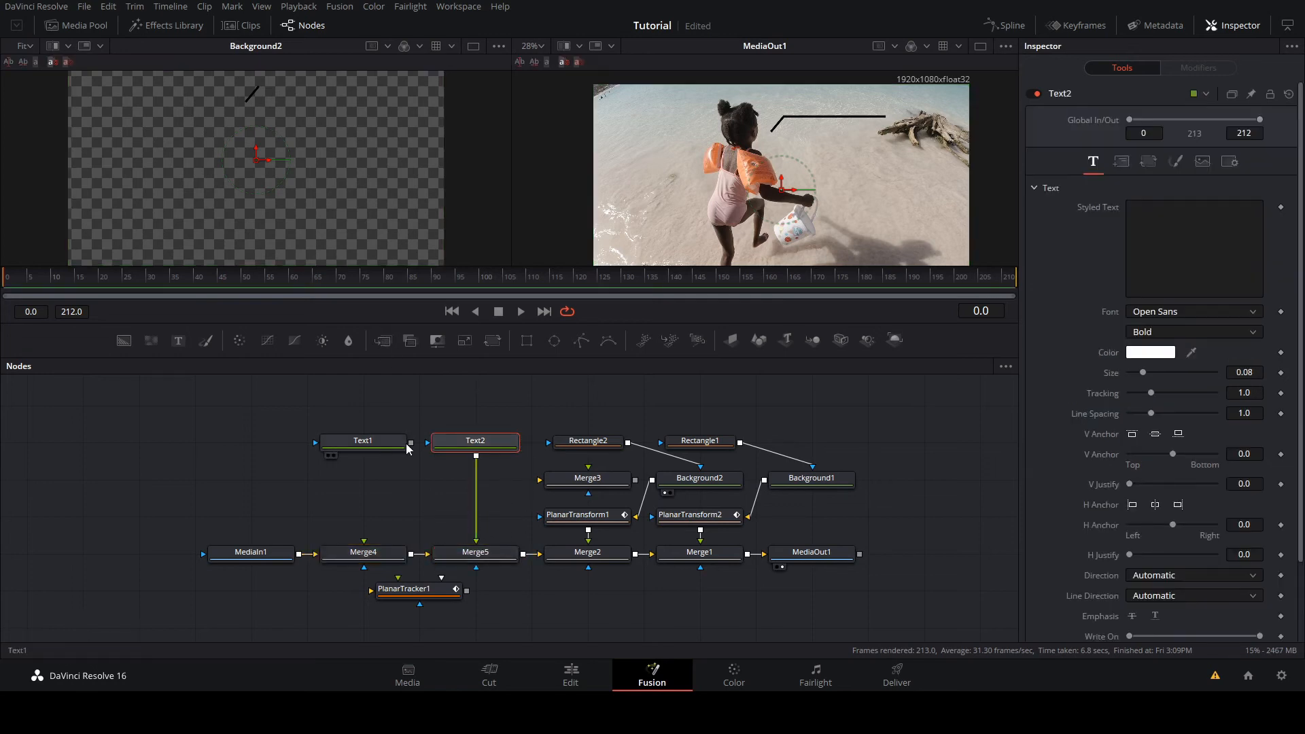
drag(411, 442, 365, 544)
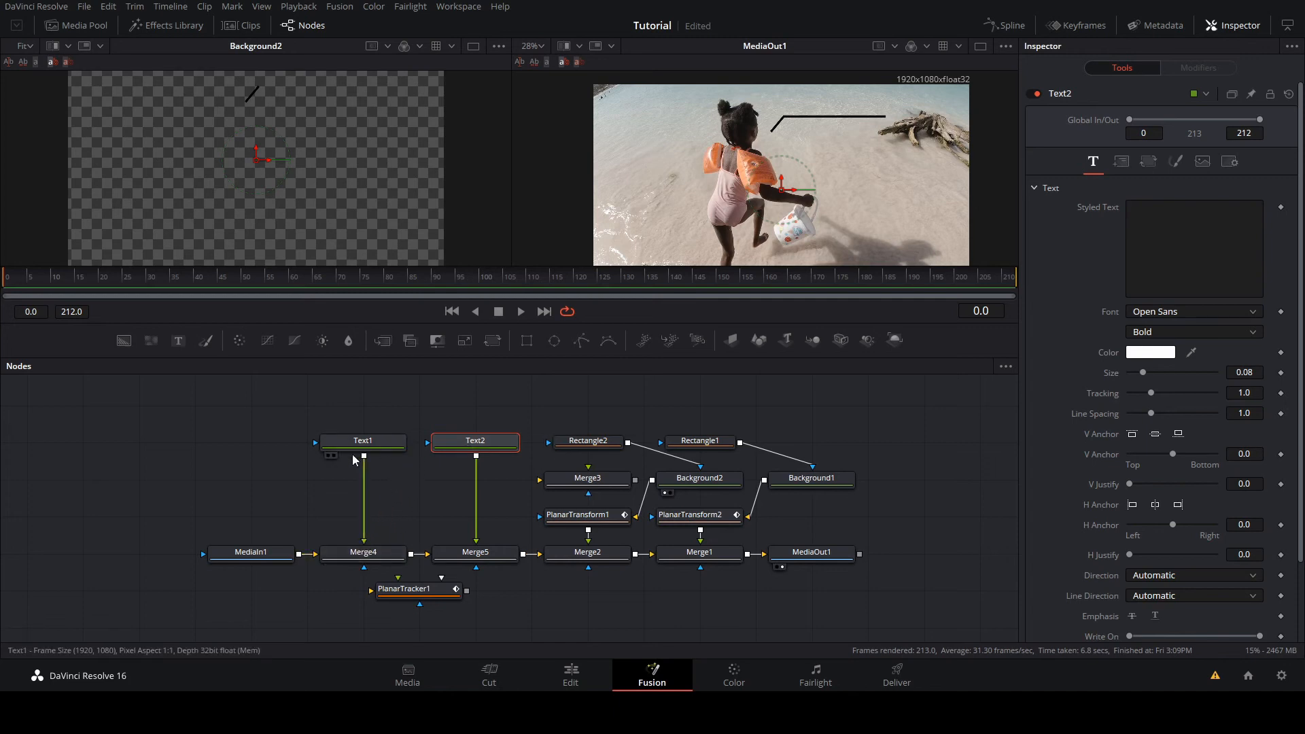
Step: Enter the girl's name as the styled text of Text1
click(372, 446)
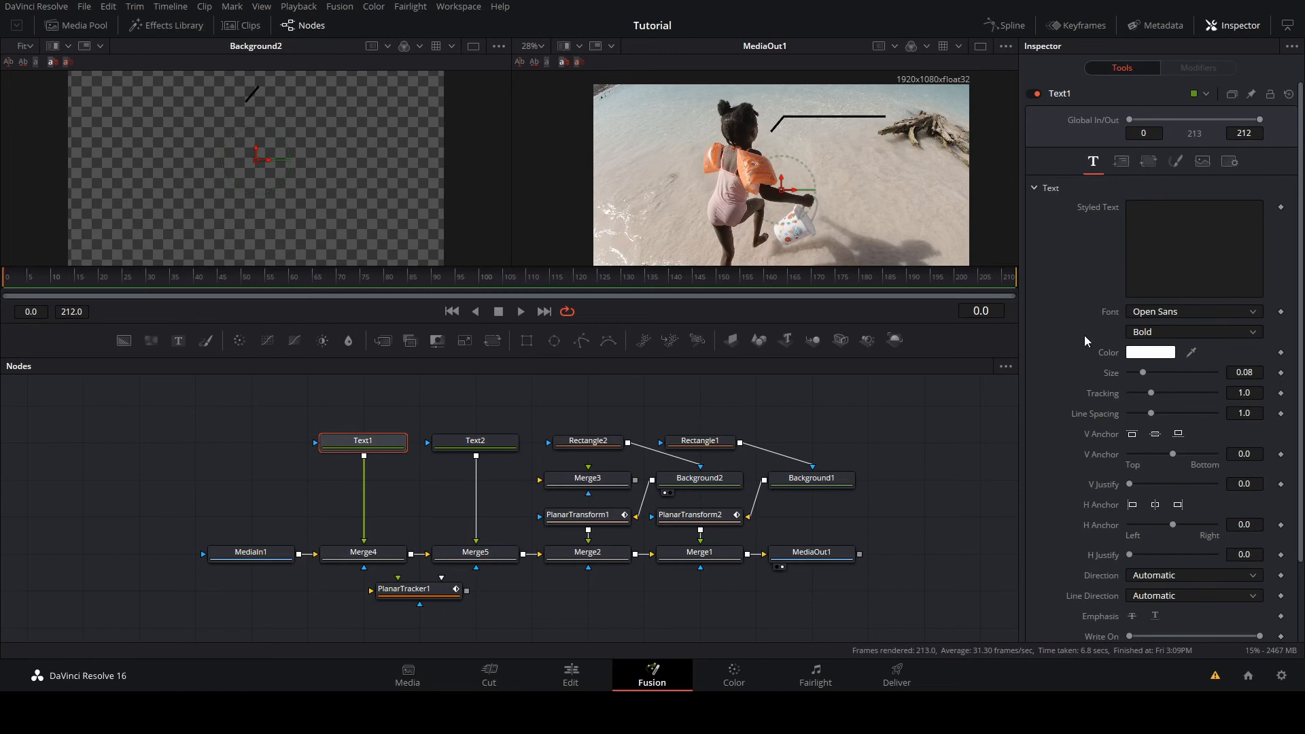
click(1181, 243)
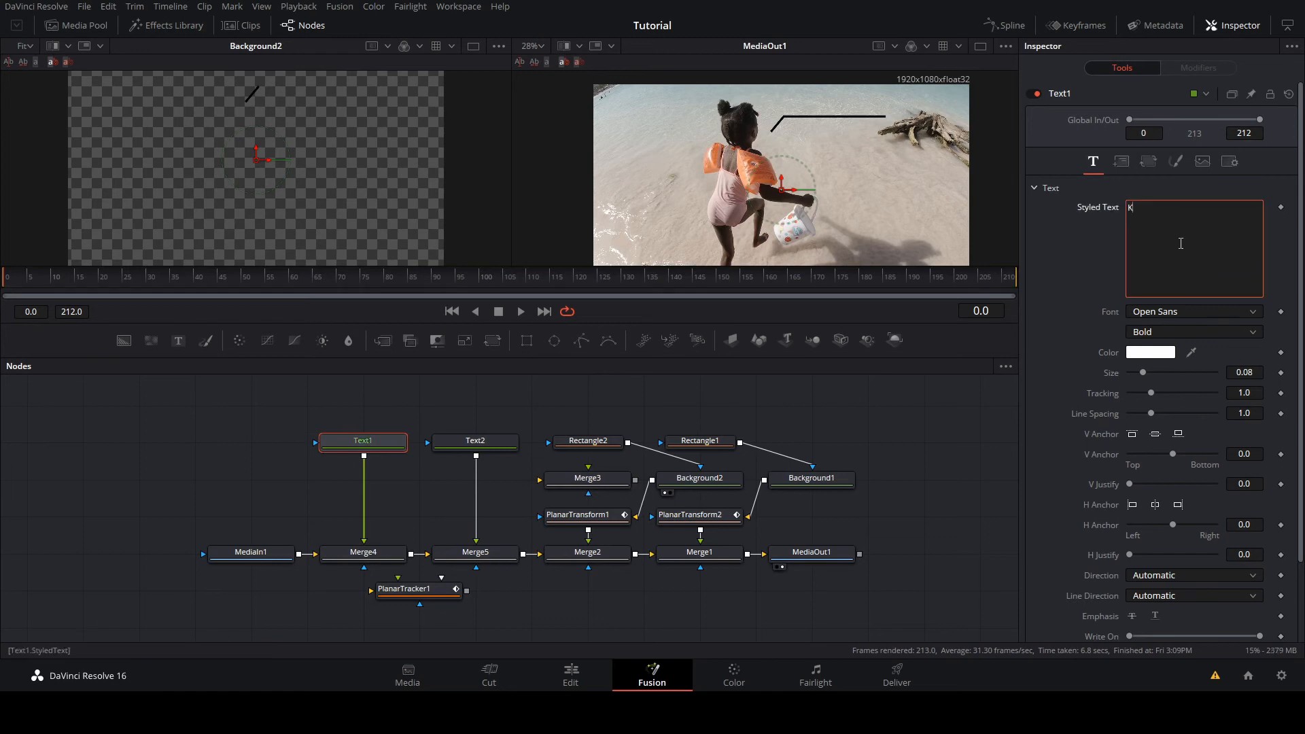
text(K'jenique)
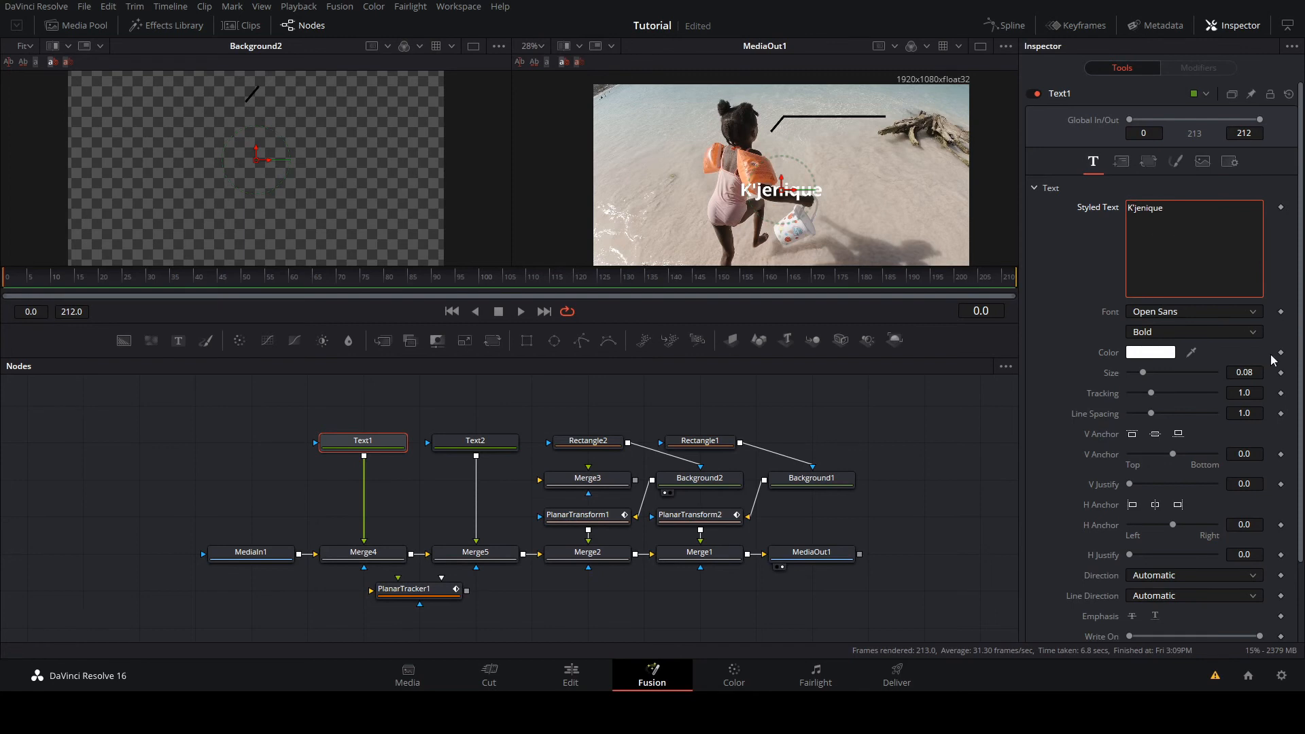
Step: Style the Text1 title with size 0.0565 and a red color, and move it just above the horizontal line
drag(1248, 376, 1232, 361)
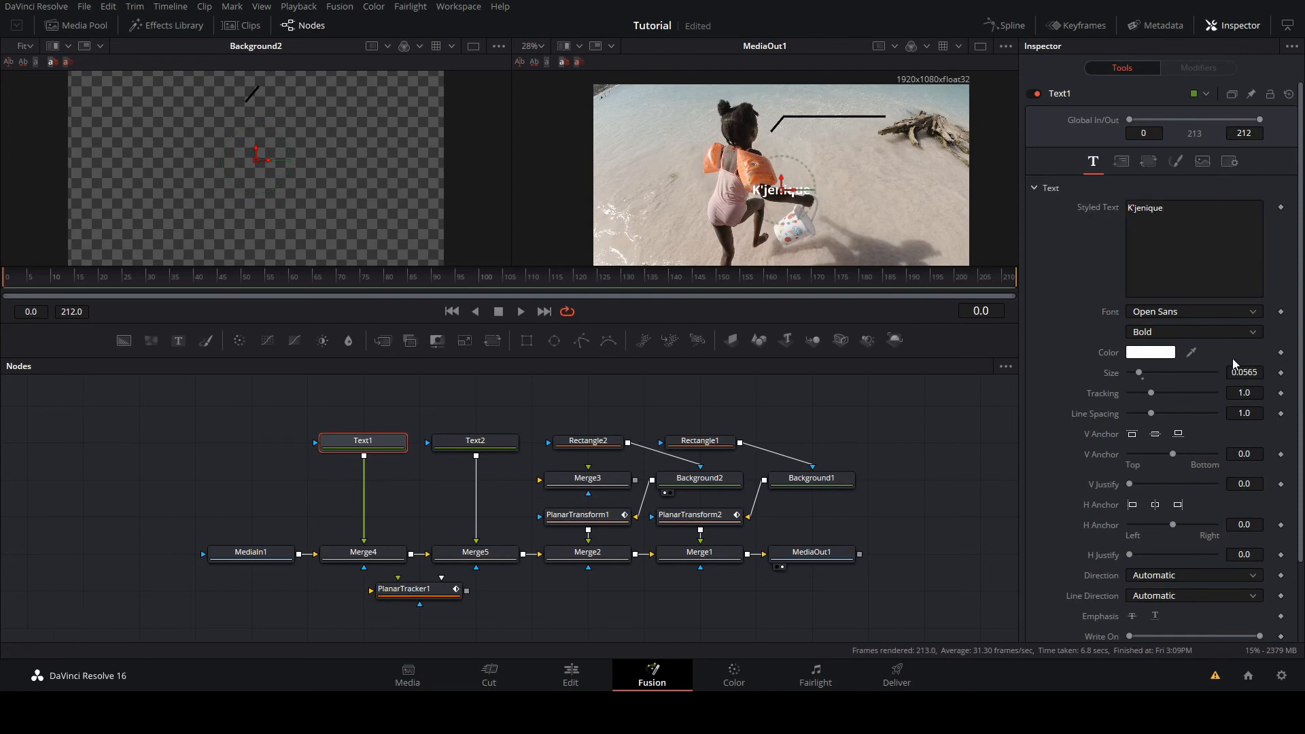
drag(781, 178, 816, 102)
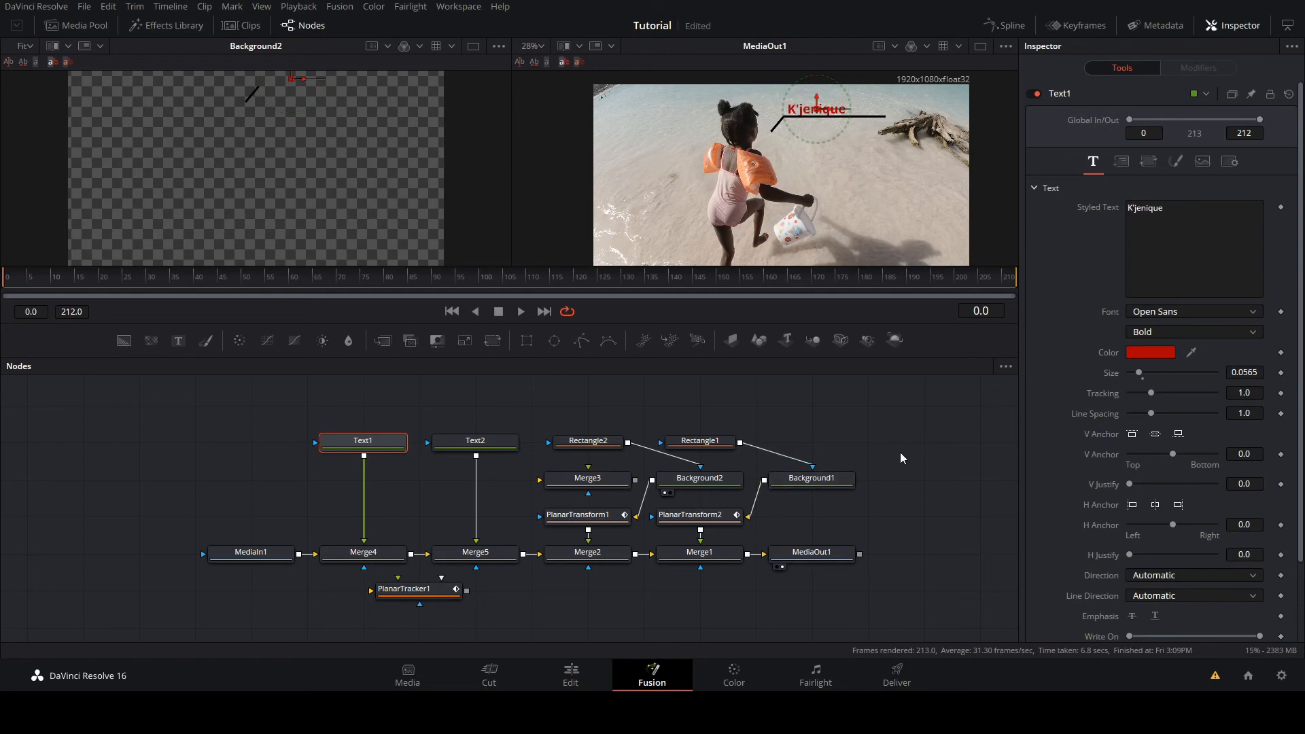
Step: Enter "My Daughter" as the styled text of Text2
click(475, 441)
click(1204, 221)
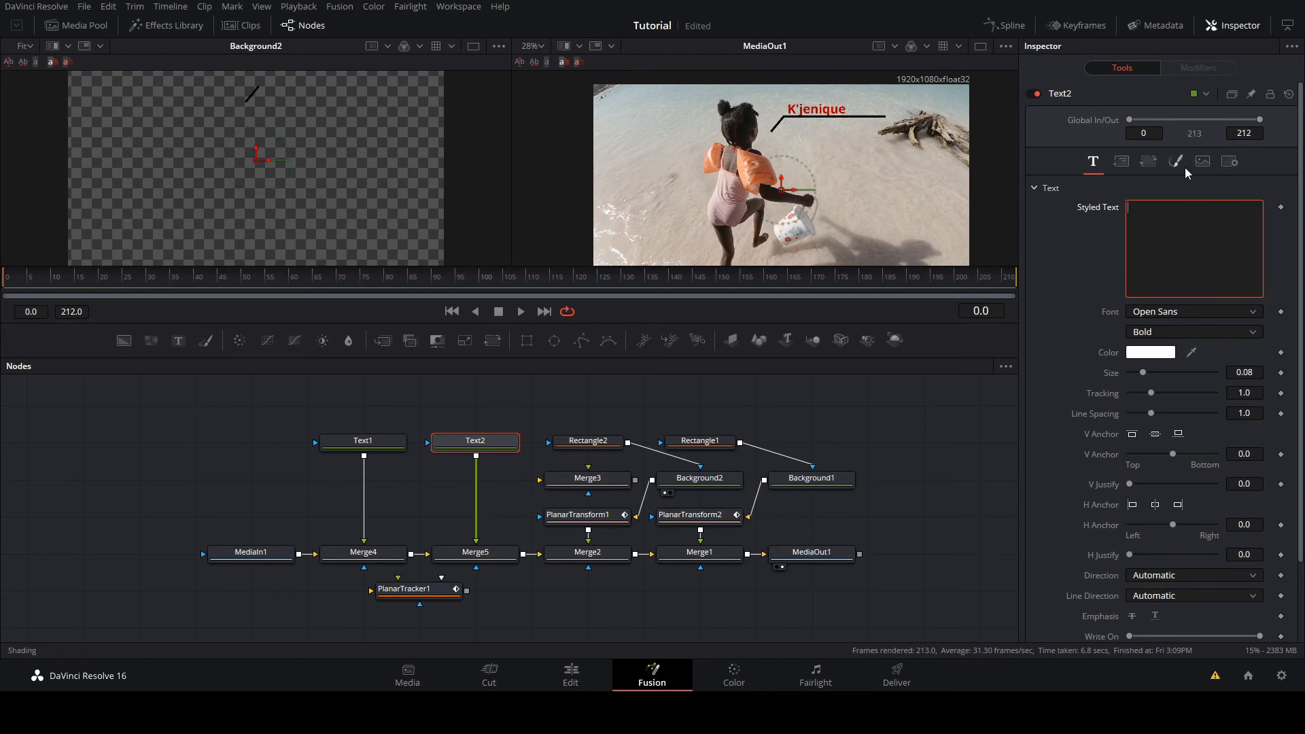
text(My Dau)
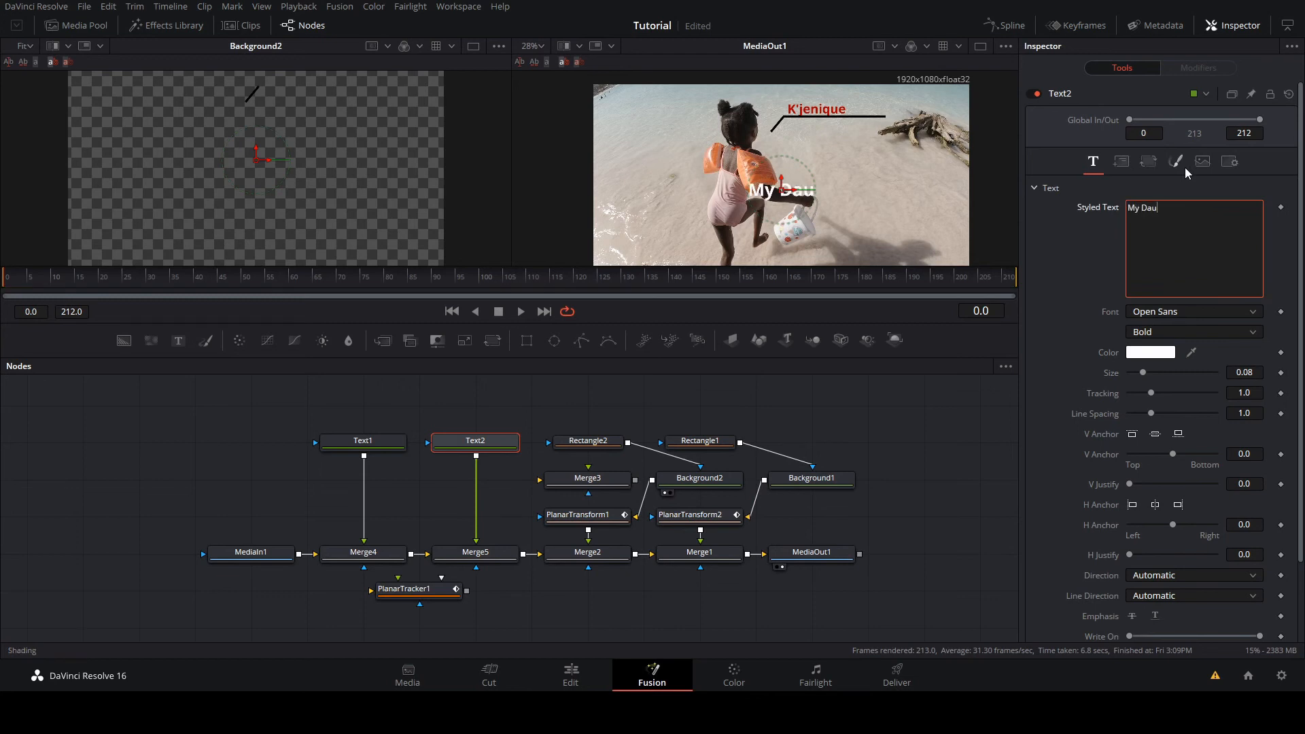
text(ghter)
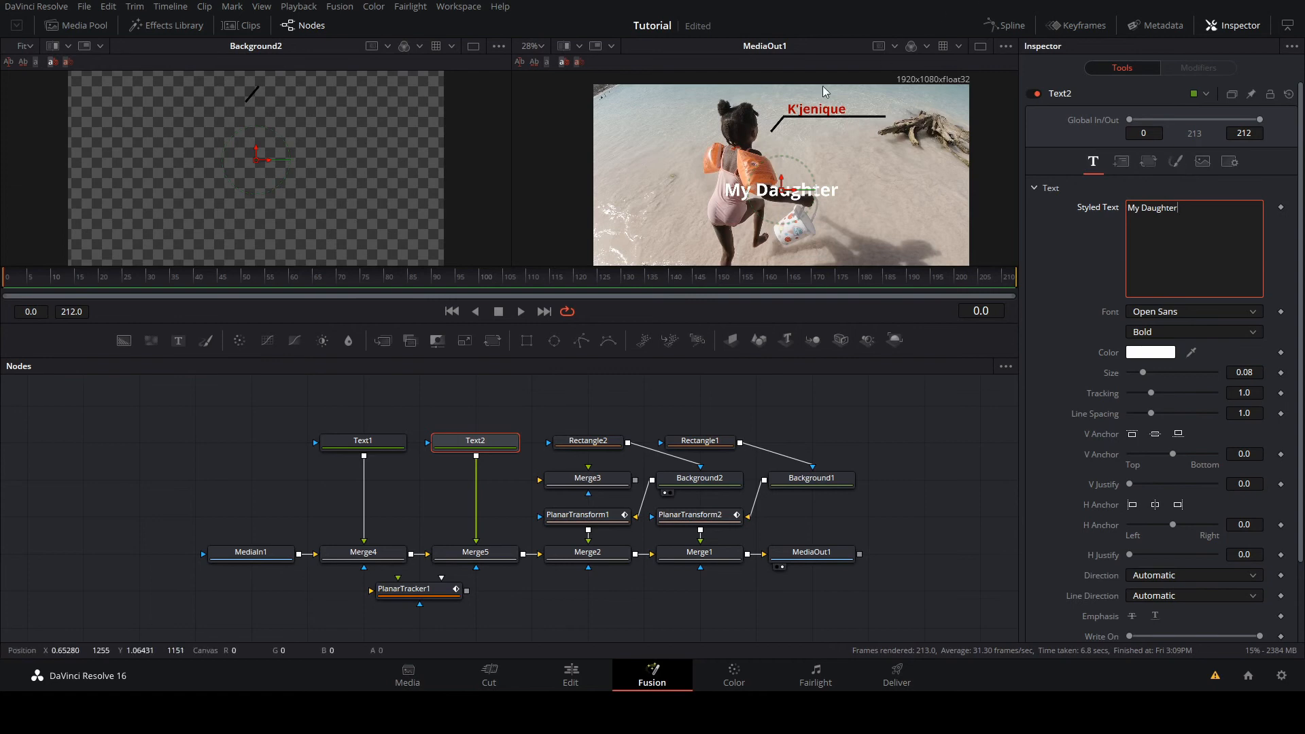
Step: Style the Text2 title to match Text1 with size 0.0565 and a red color, and place it just below the horizontal line
click(389, 453)
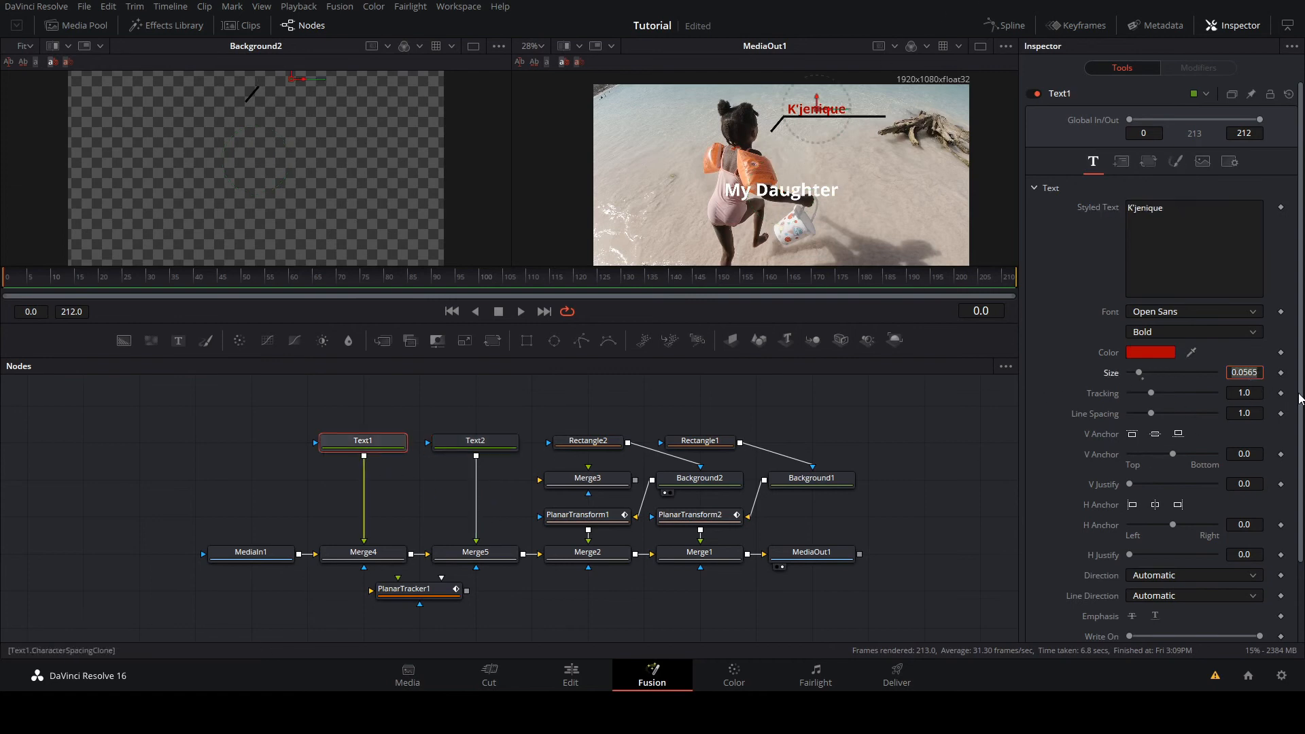
click(511, 444)
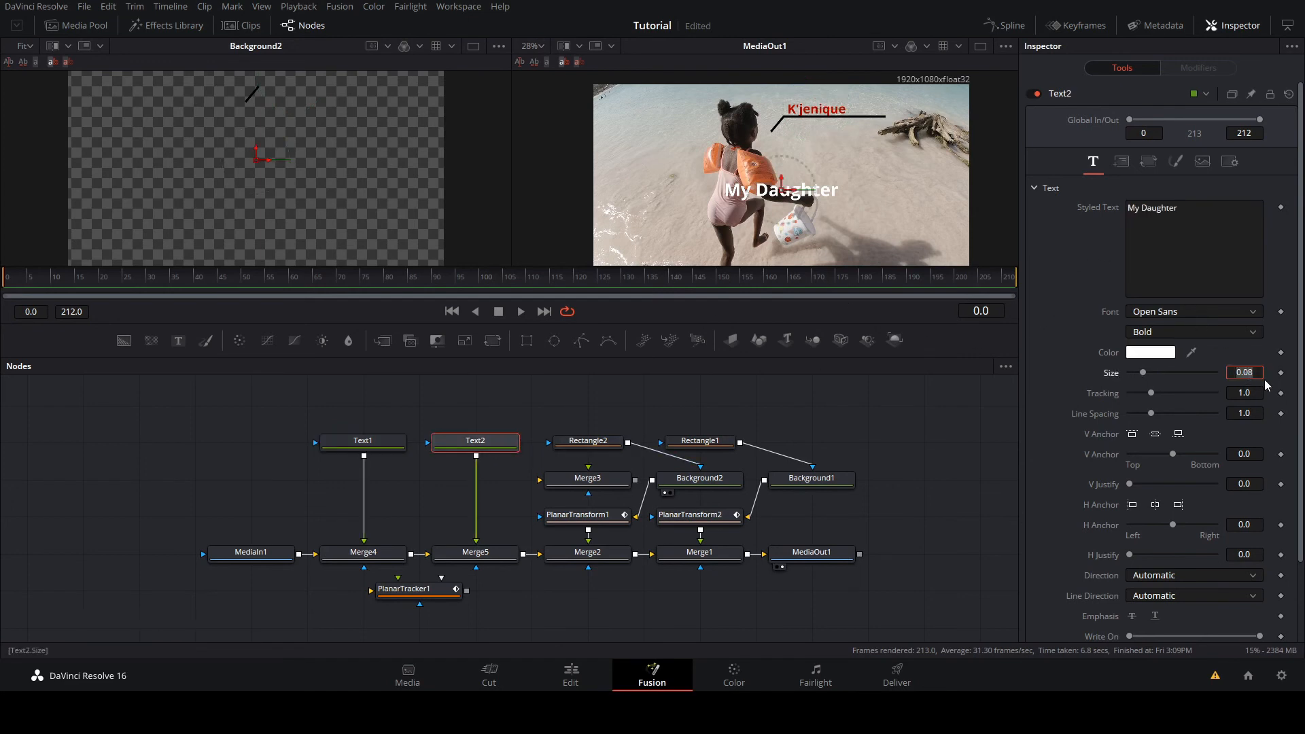
text(0.0565)
key(Return)
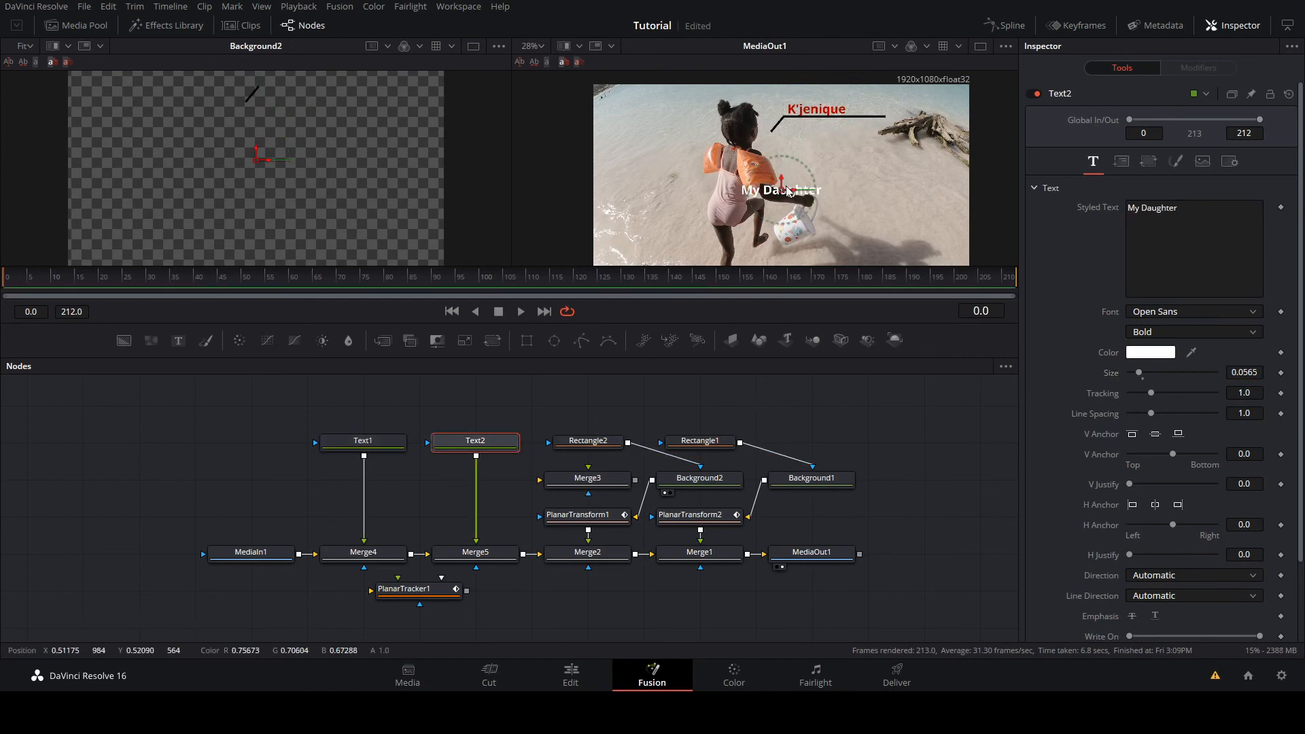
drag(789, 191, 826, 112)
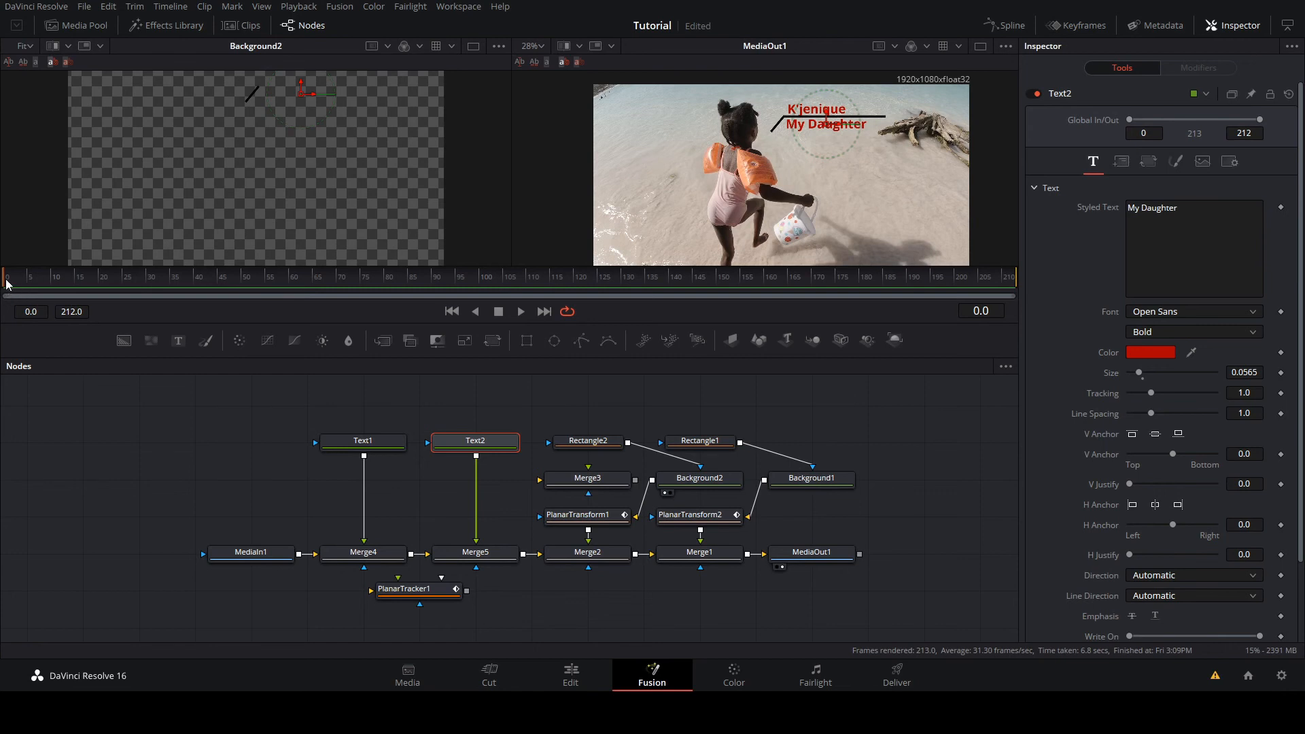
drag(36, 279, 2, 338)
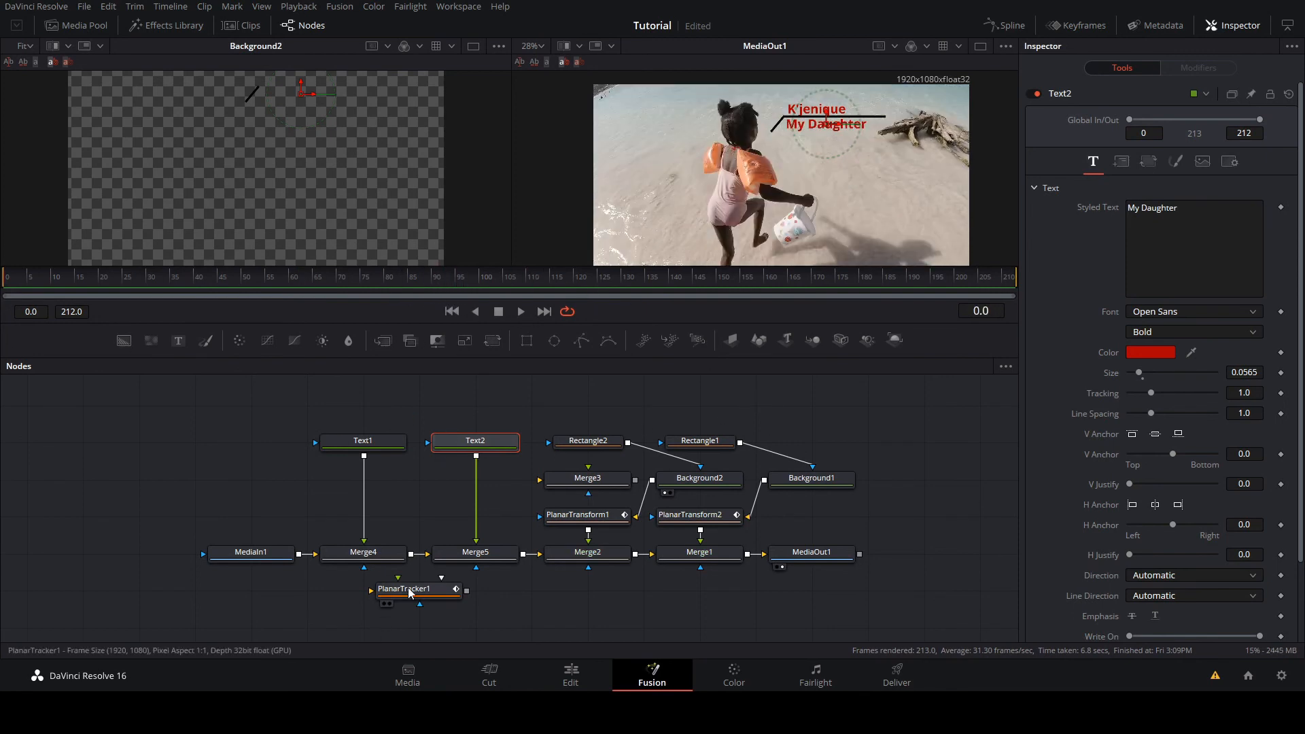
Step: Move PlanarTracker1 further below the merge chain and insert a planar transform created from it between Text2 and Merge5
drag(411, 589, 374, 621)
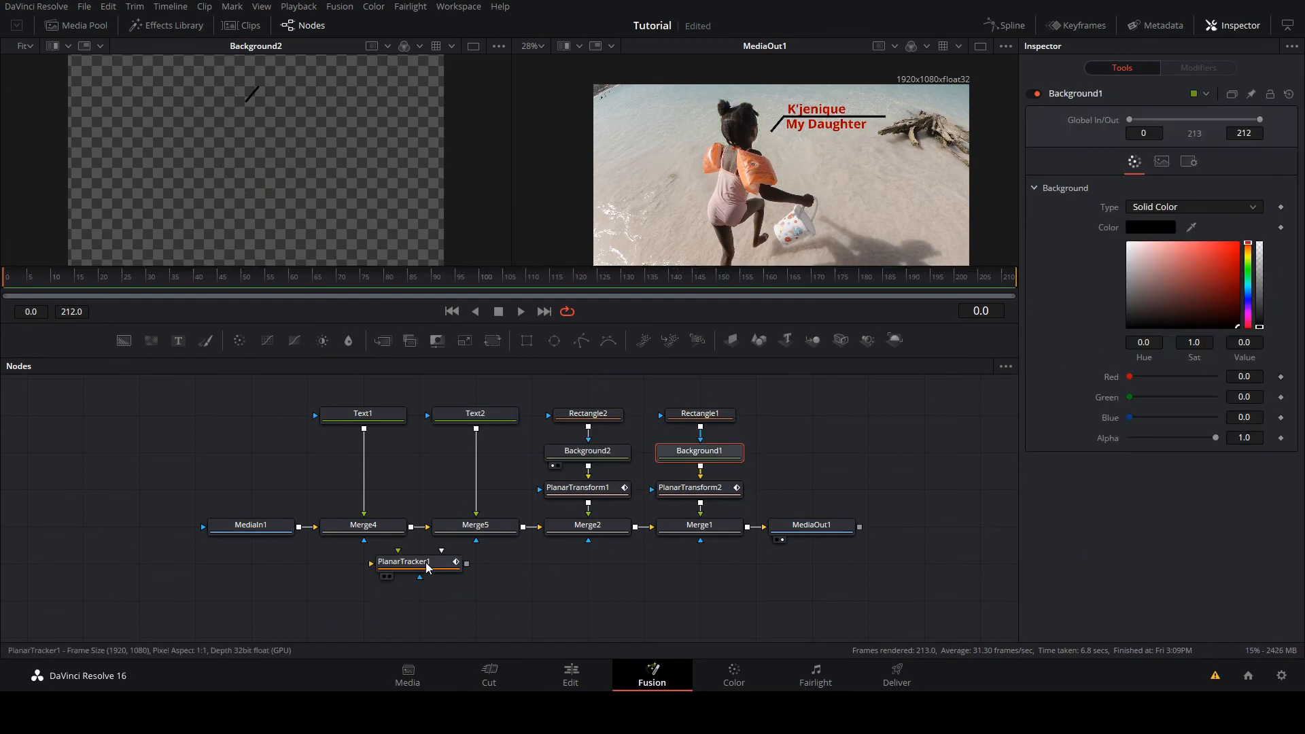
drag(427, 568, 427, 606)
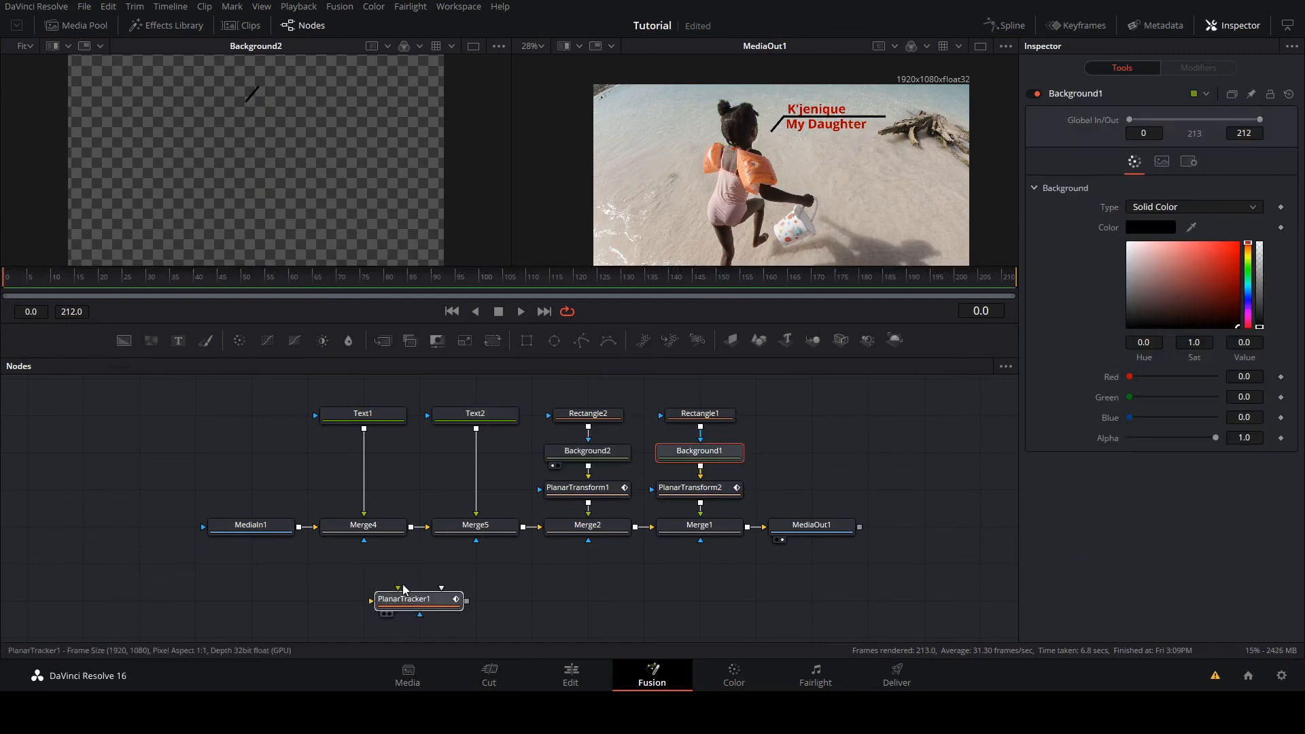
click(437, 590)
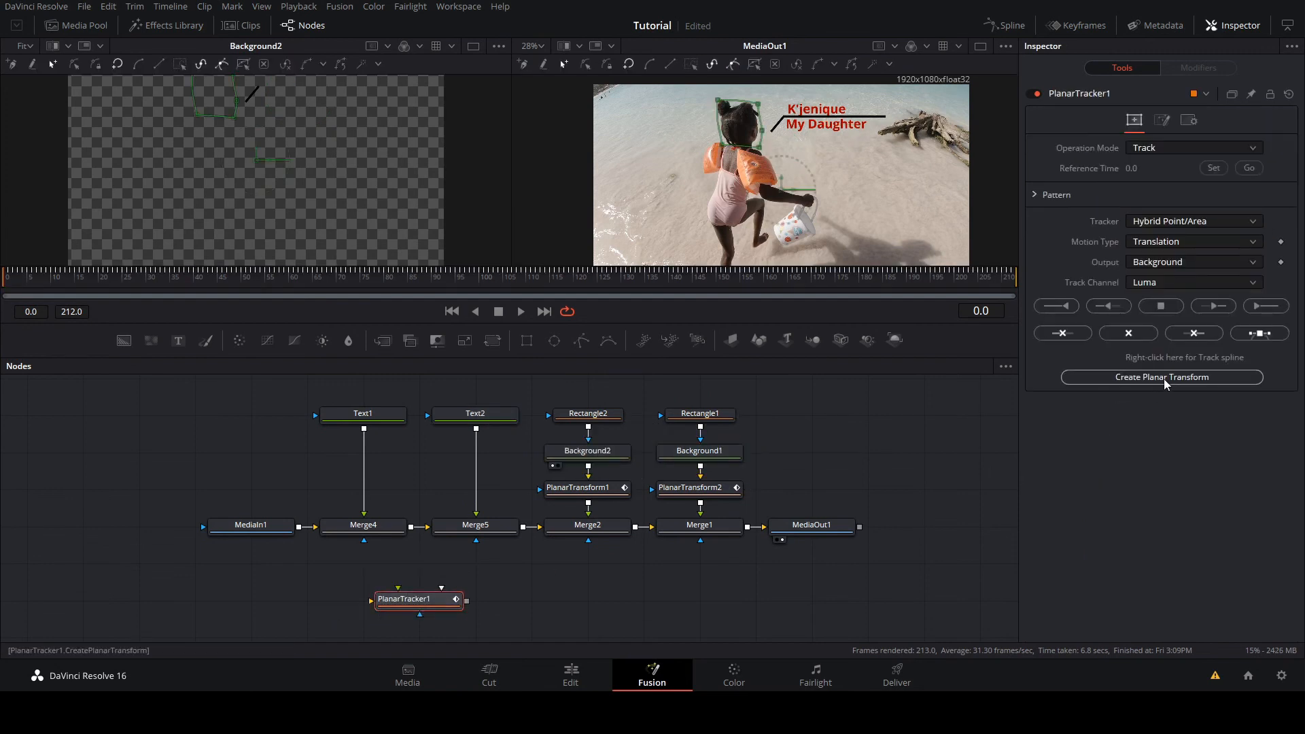
click(1164, 378)
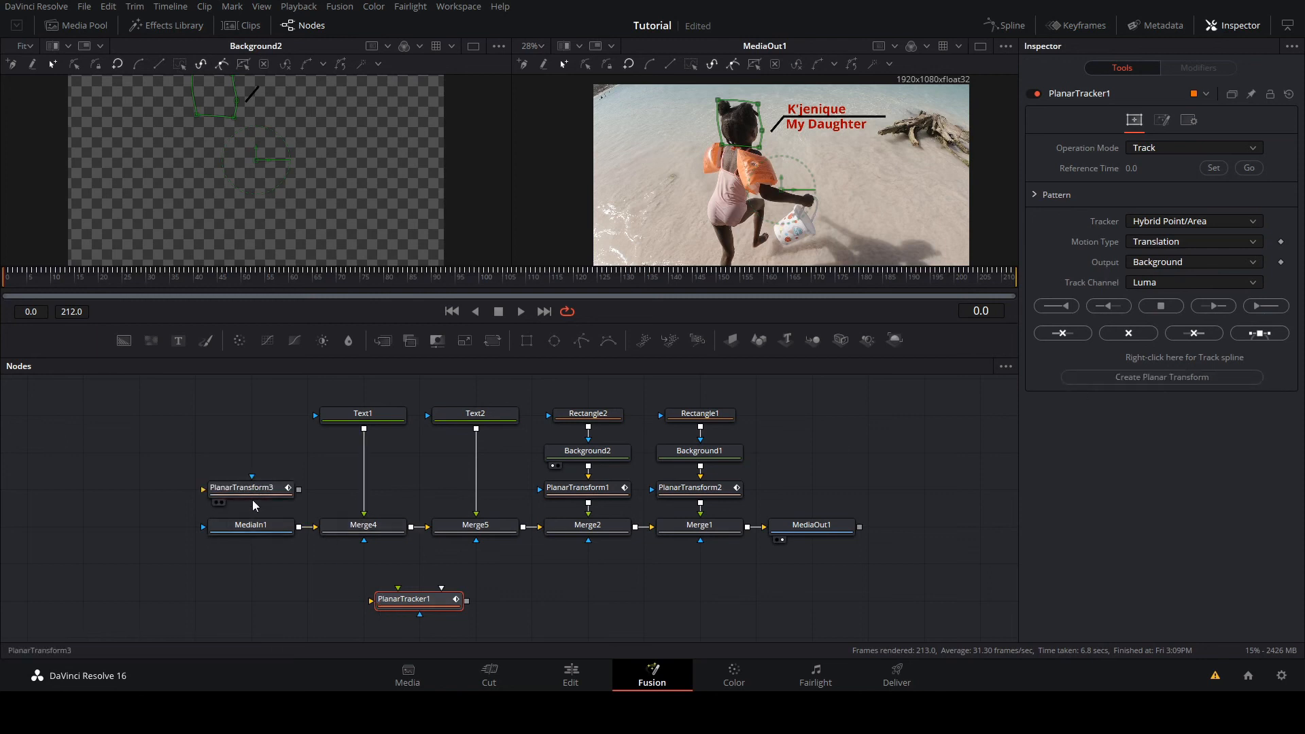
drag(258, 490, 478, 494)
Step: Create another planar transform from PlanarTracker1, insert it between Text1 and Merge4, and play back the clip to check the tracking
click(408, 599)
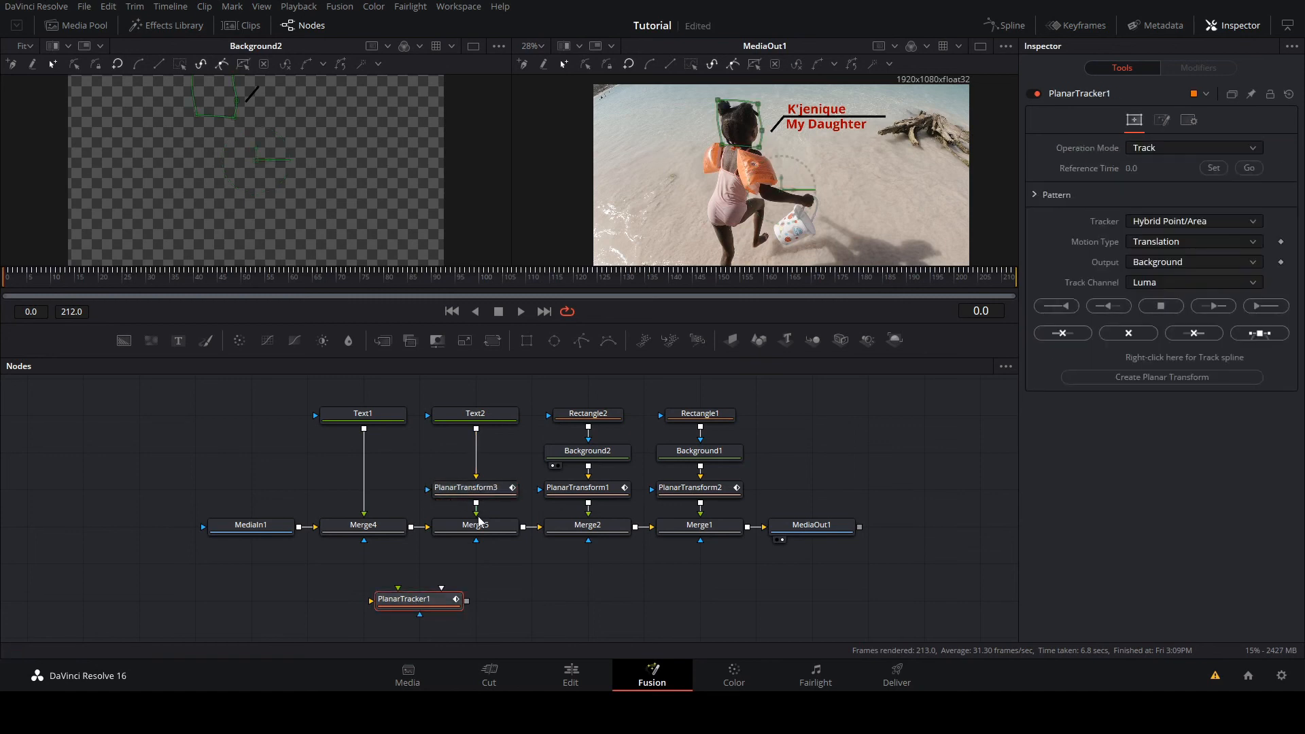
click(1162, 378)
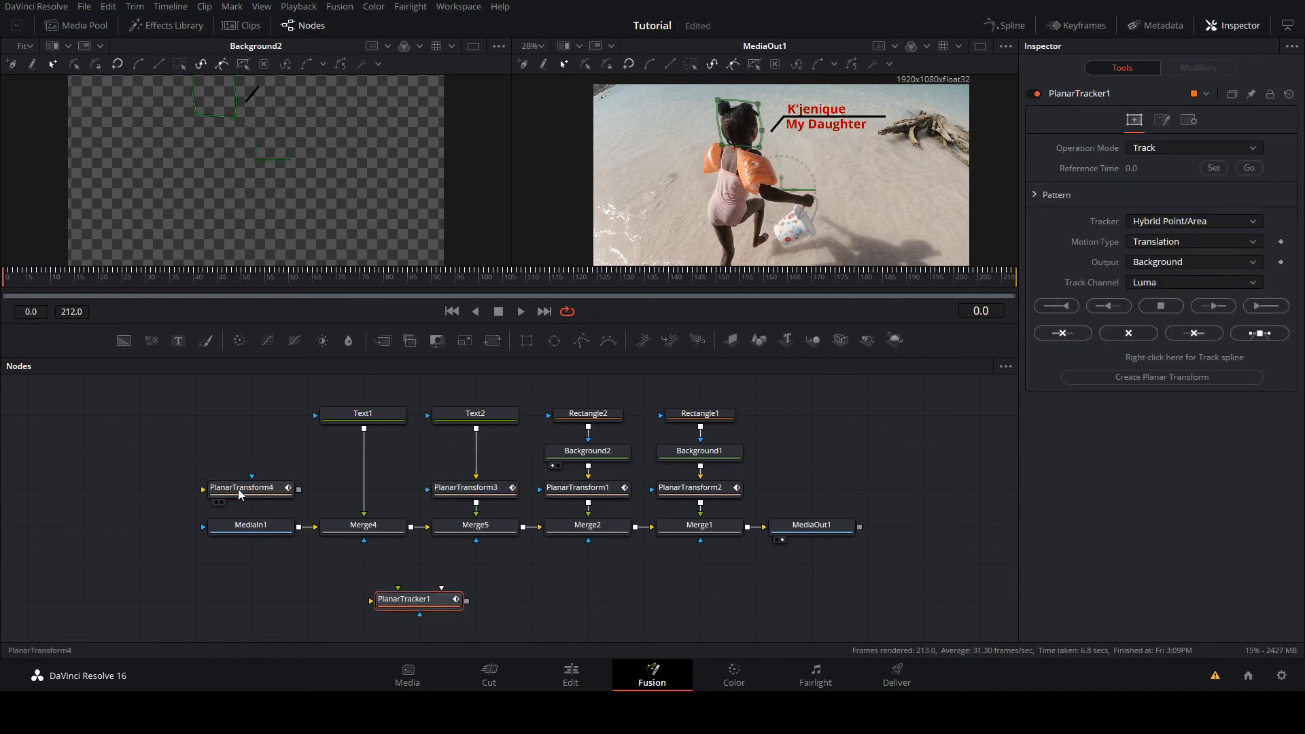
drag(245, 490, 366, 495)
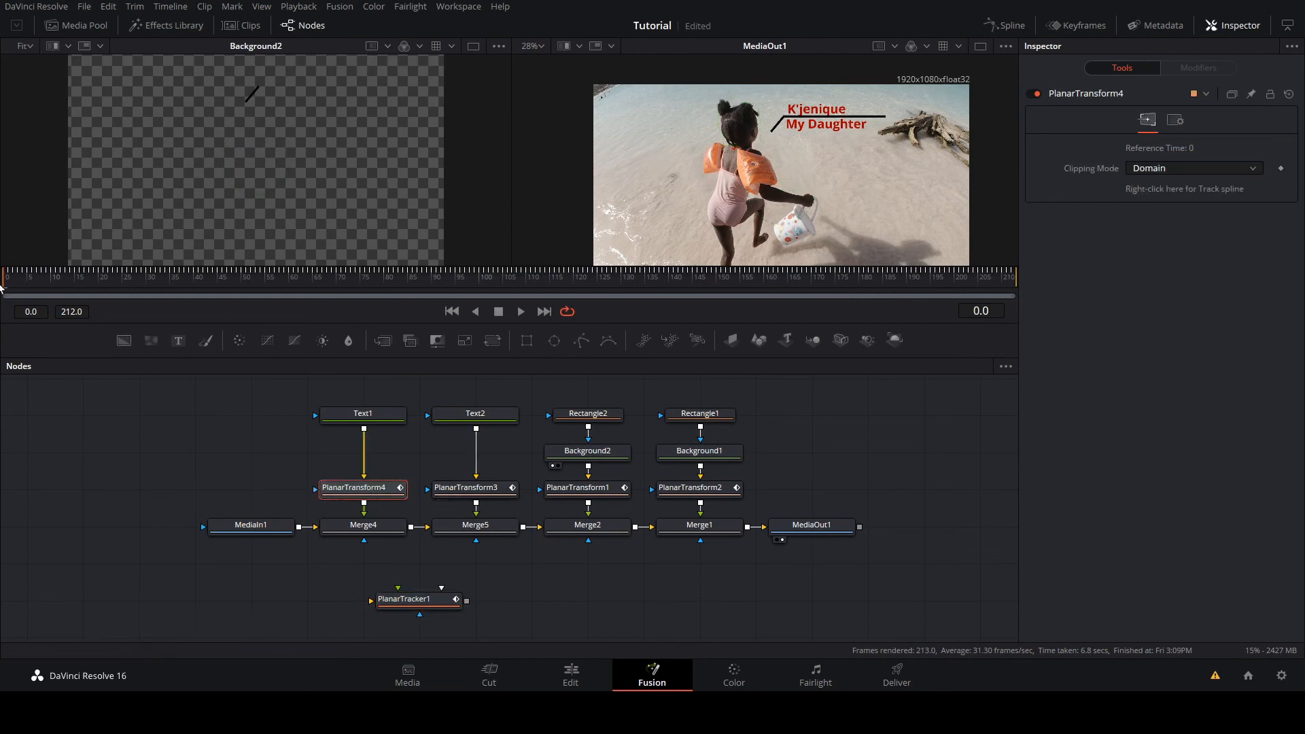
key(space)
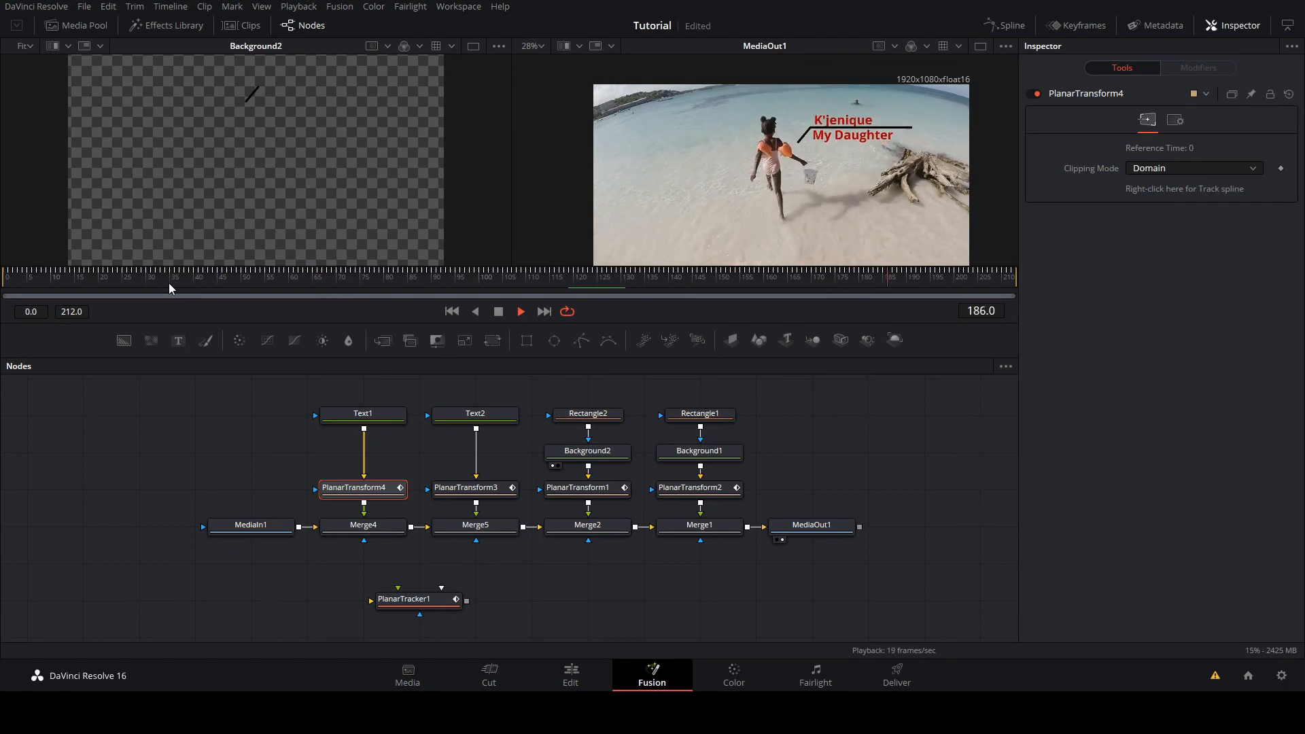
key(space)
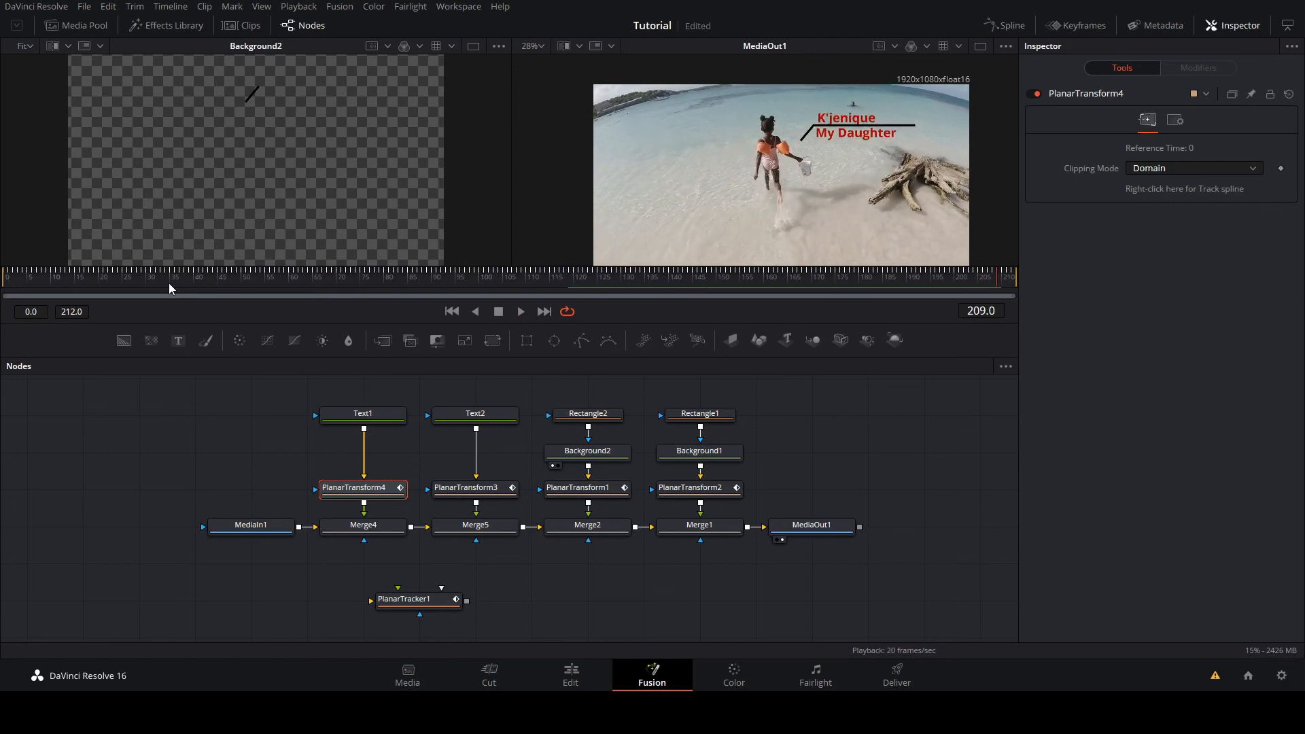